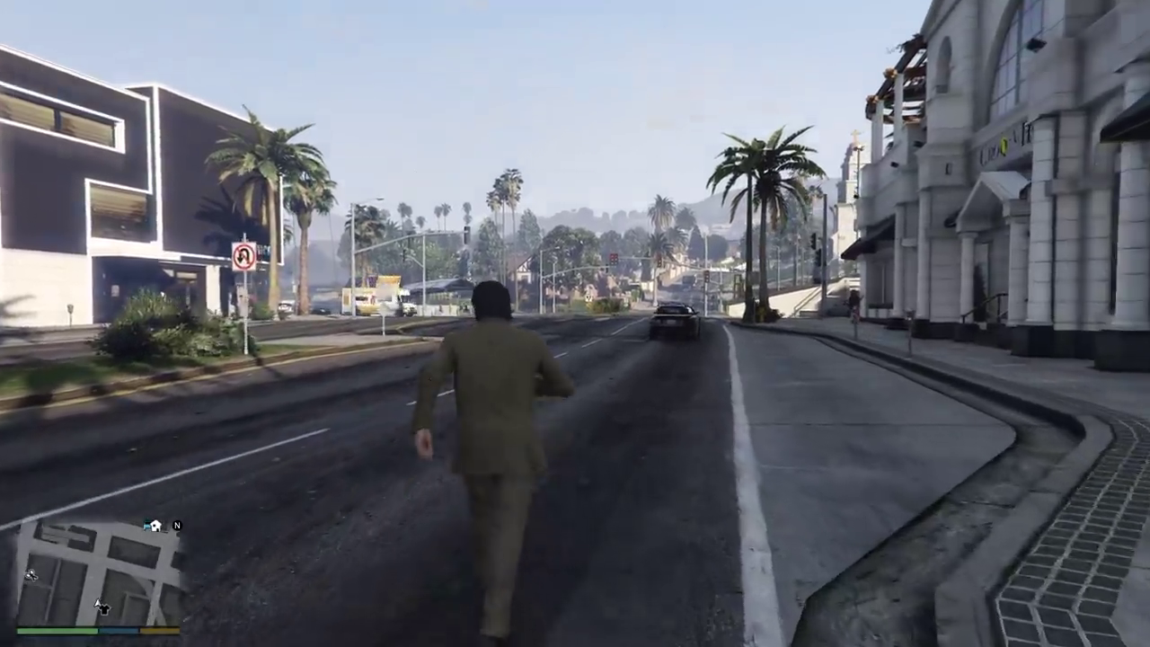
key("Tab")
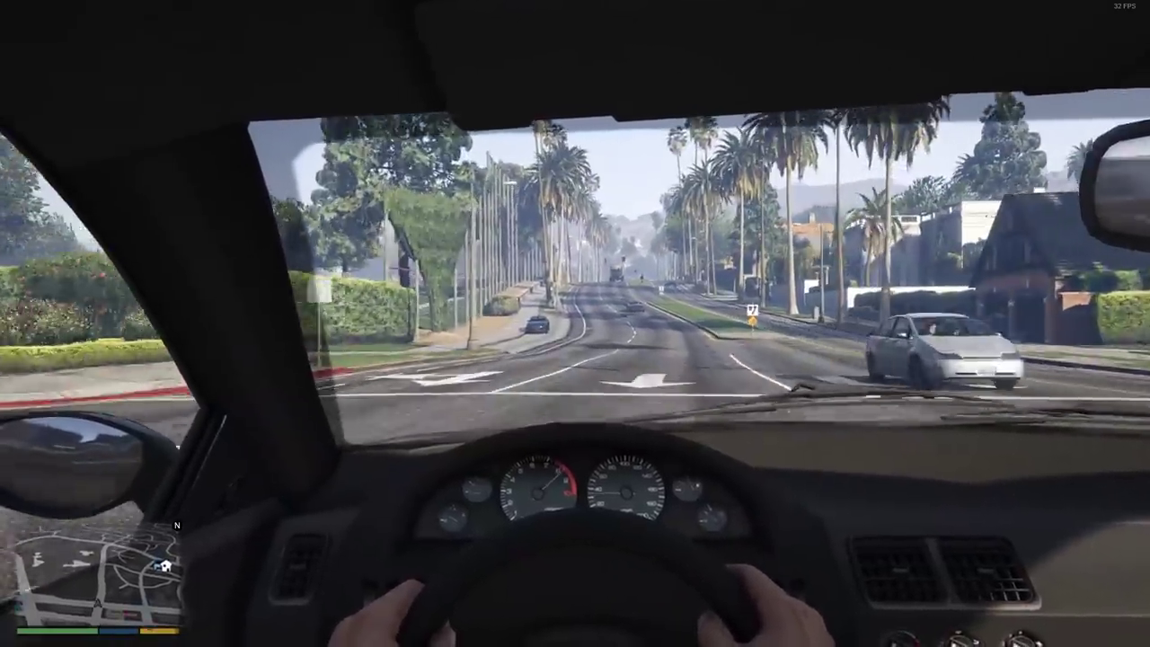
key("d")
key("d")
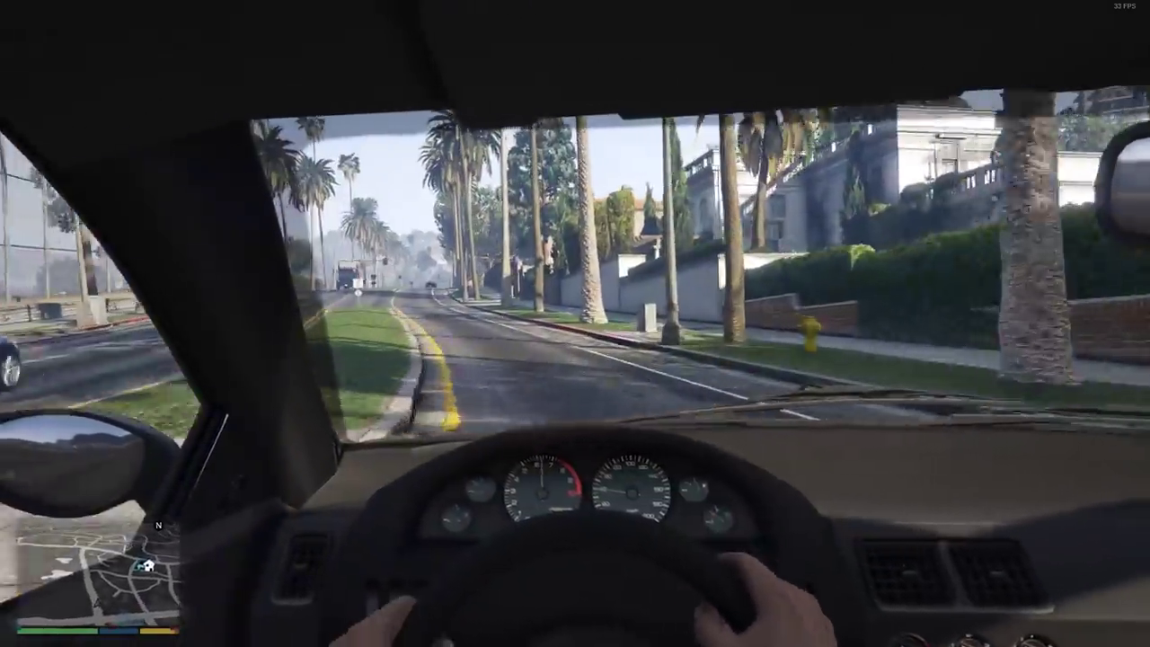
key("v")
key("r")
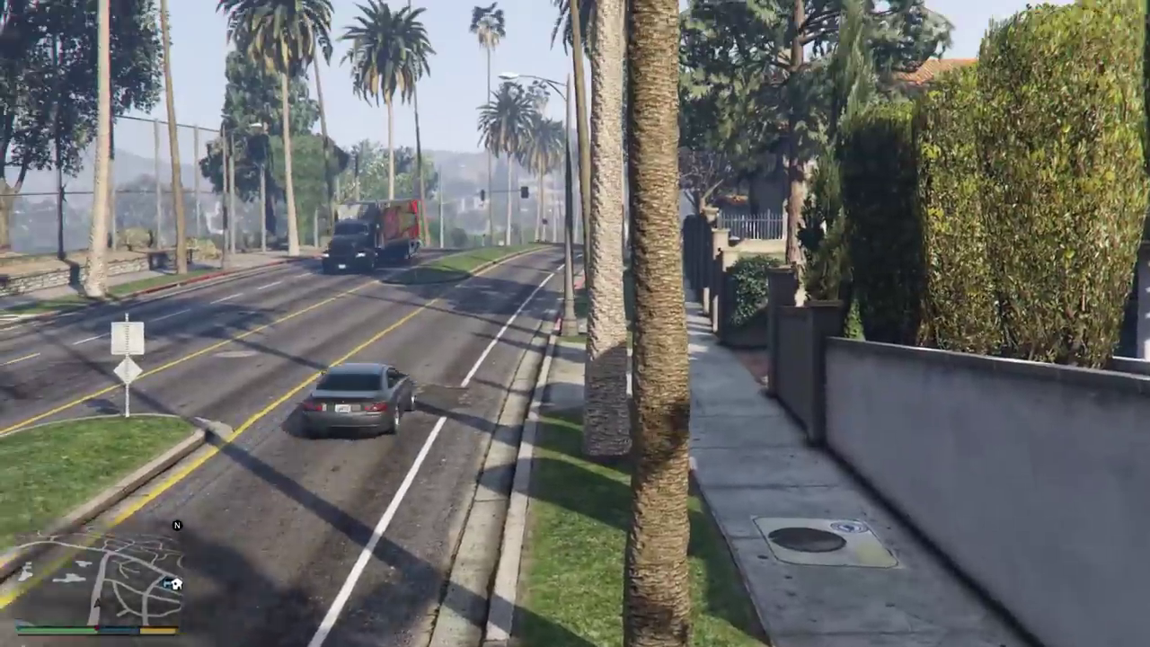
key("r")
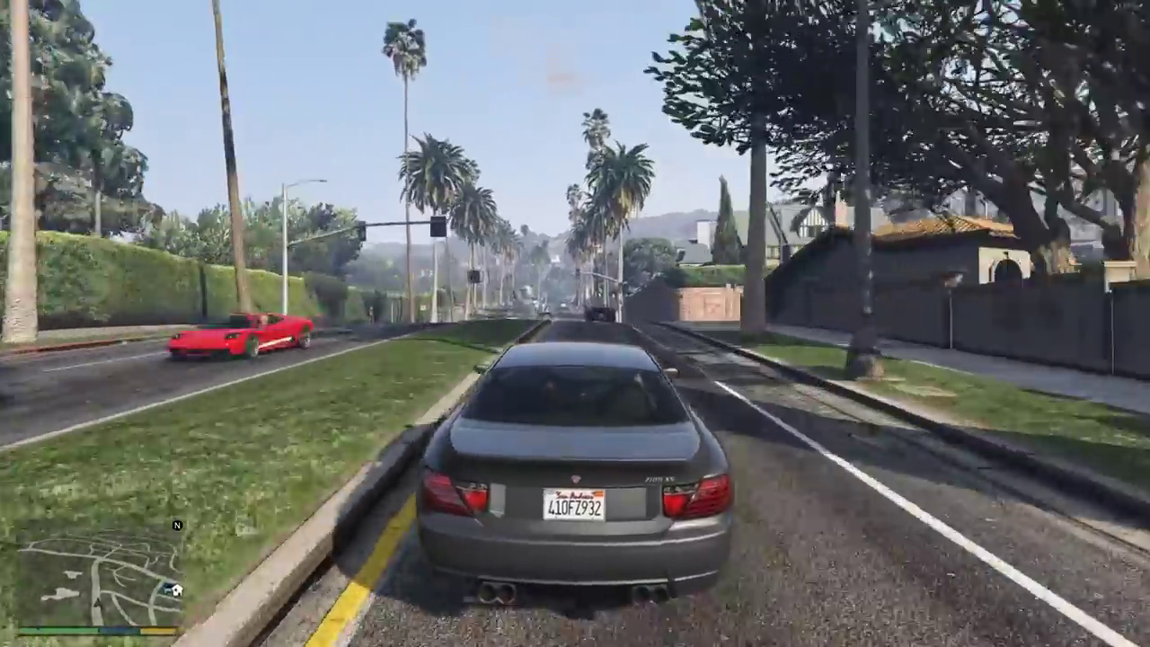
key("r")
key("r")
key("d")
key("space")
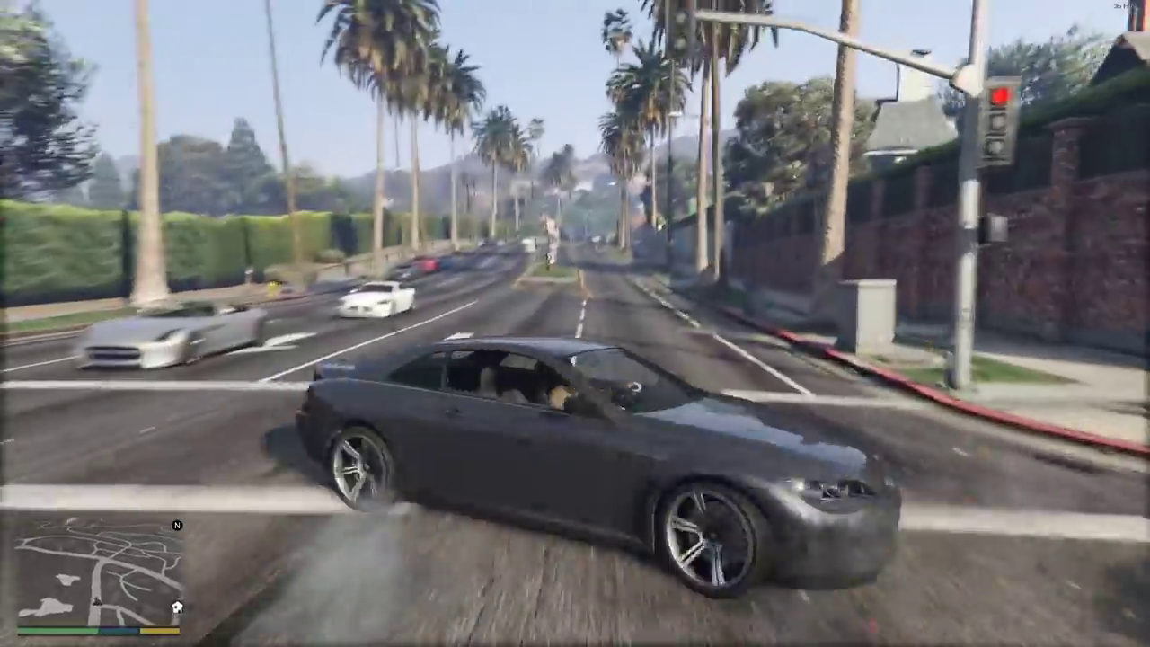
key("w")
key("d")
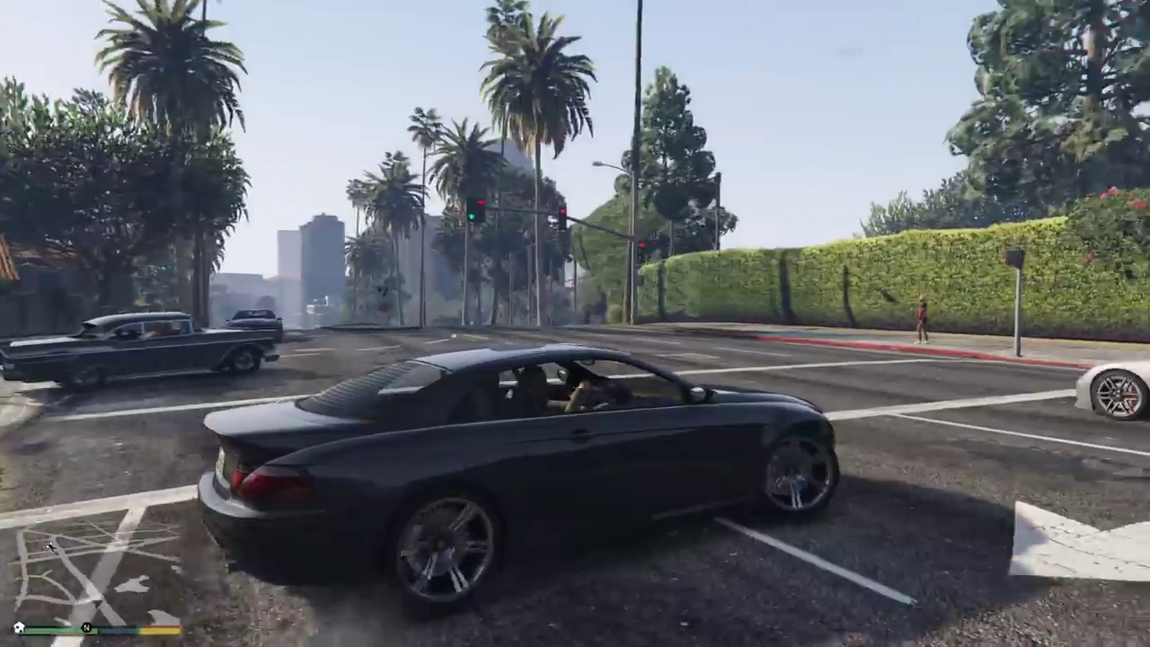
key("w")
key("d")
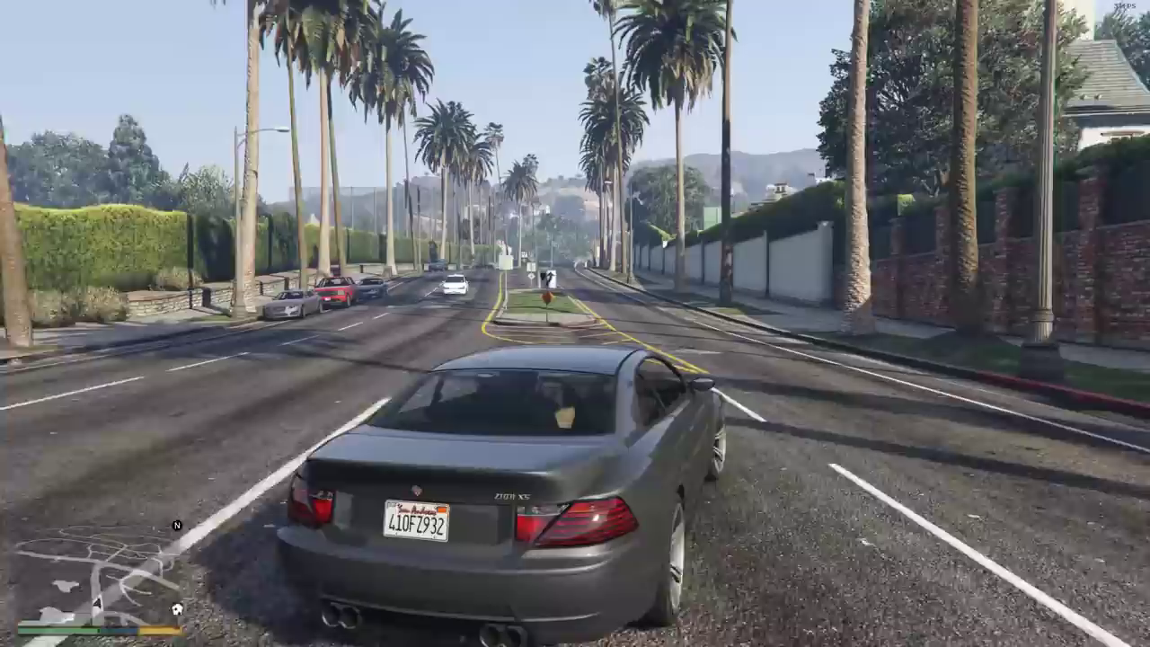
key("r")
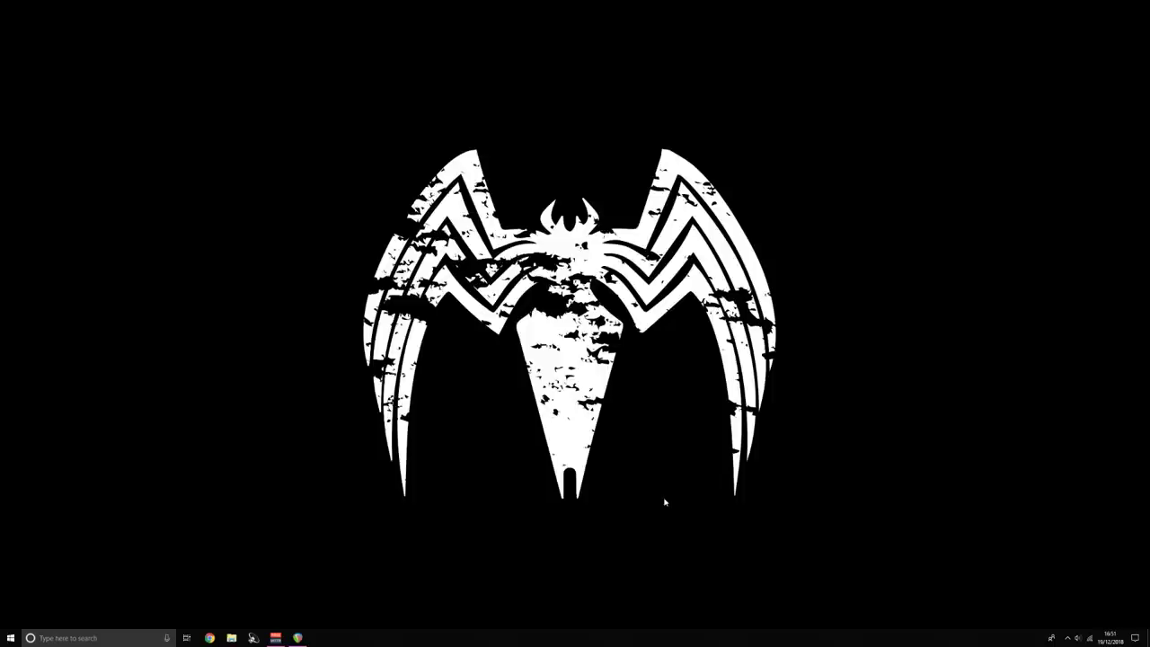
Open Task Manager and show its list of start-up programs.
key("ctrl+alt+Delete")
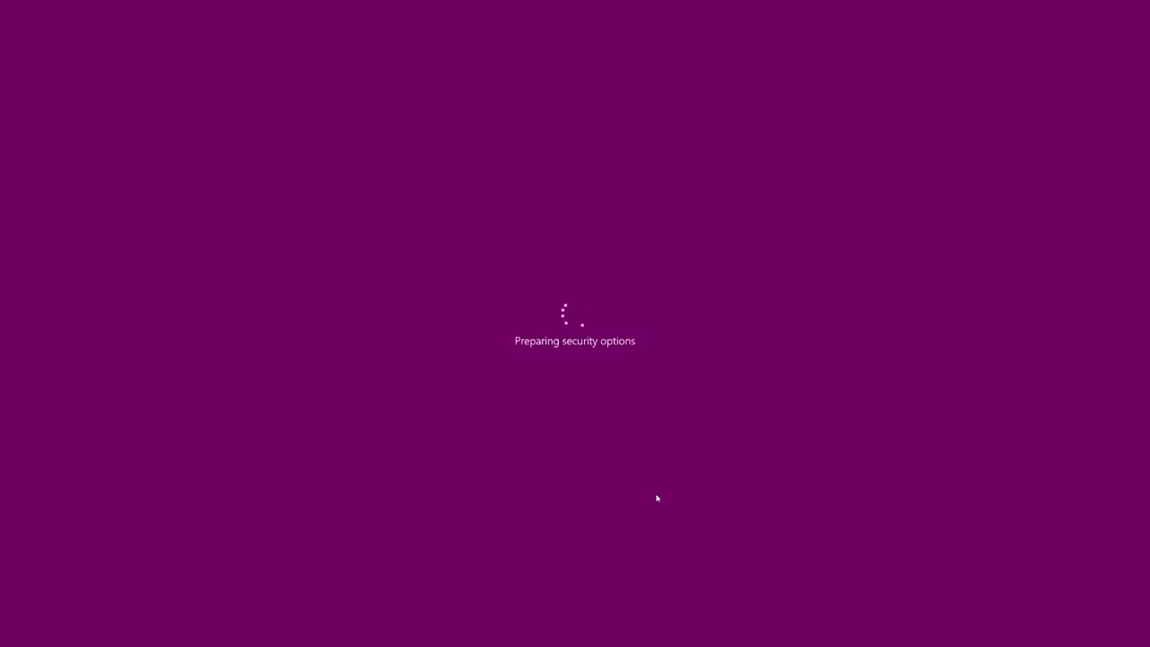
left_click(564, 321)
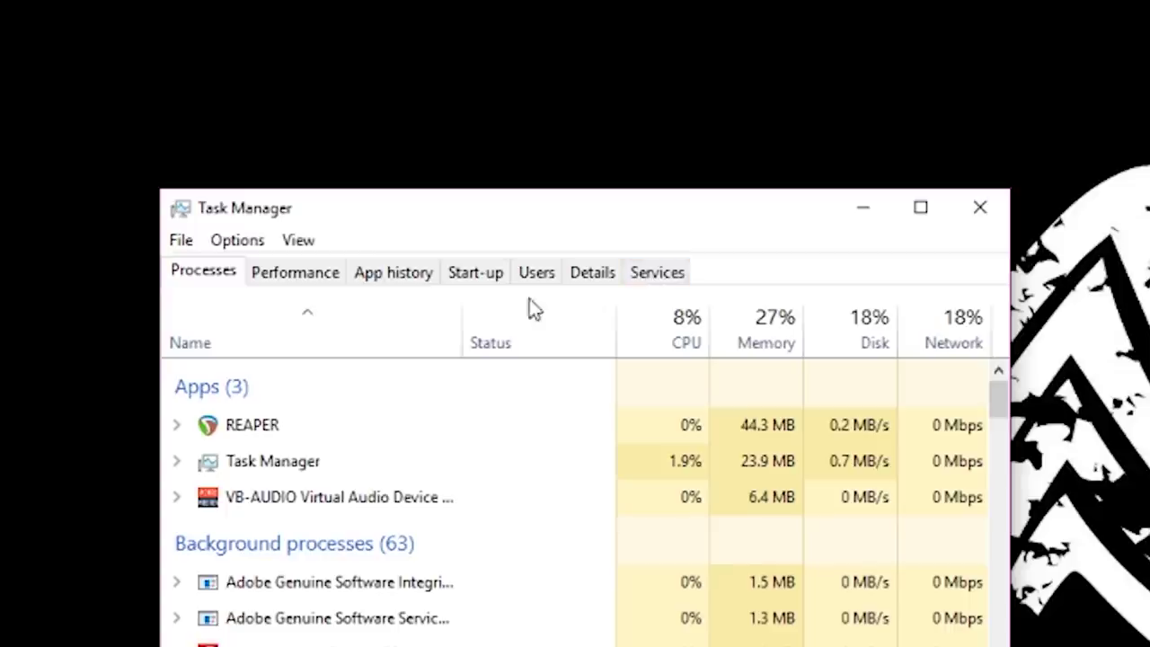
left_click(237, 189)
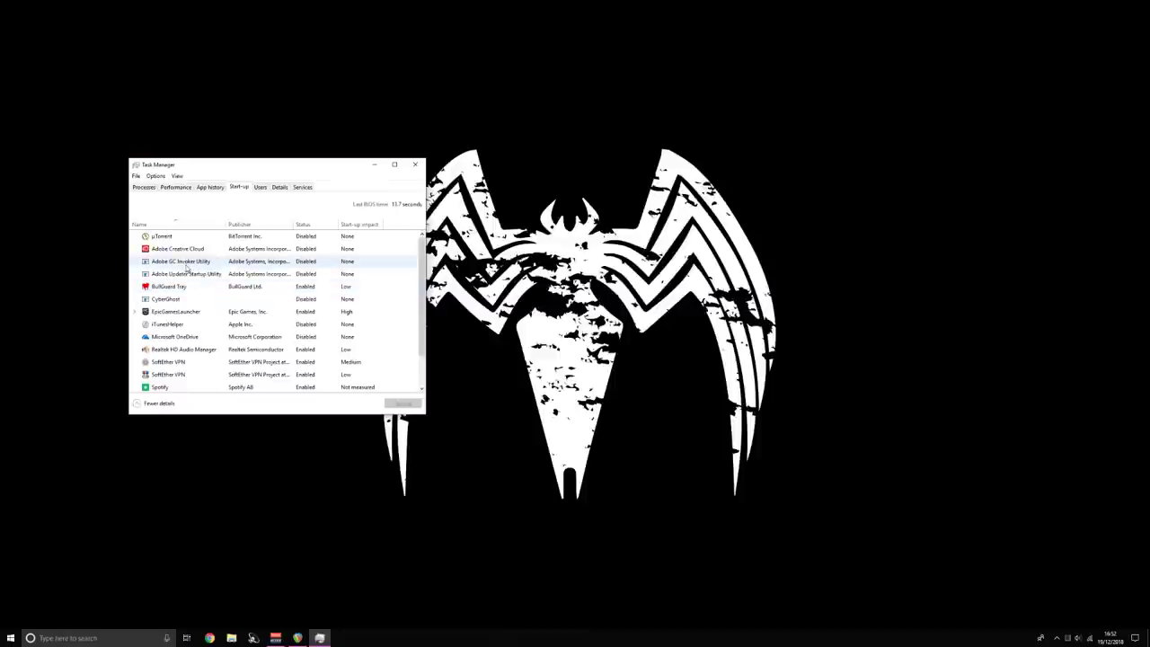
Look at the available start-up actions for µTorrent and iTunesHelper without changing either entry.
left_click(273, 424)
right_click(167, 241)
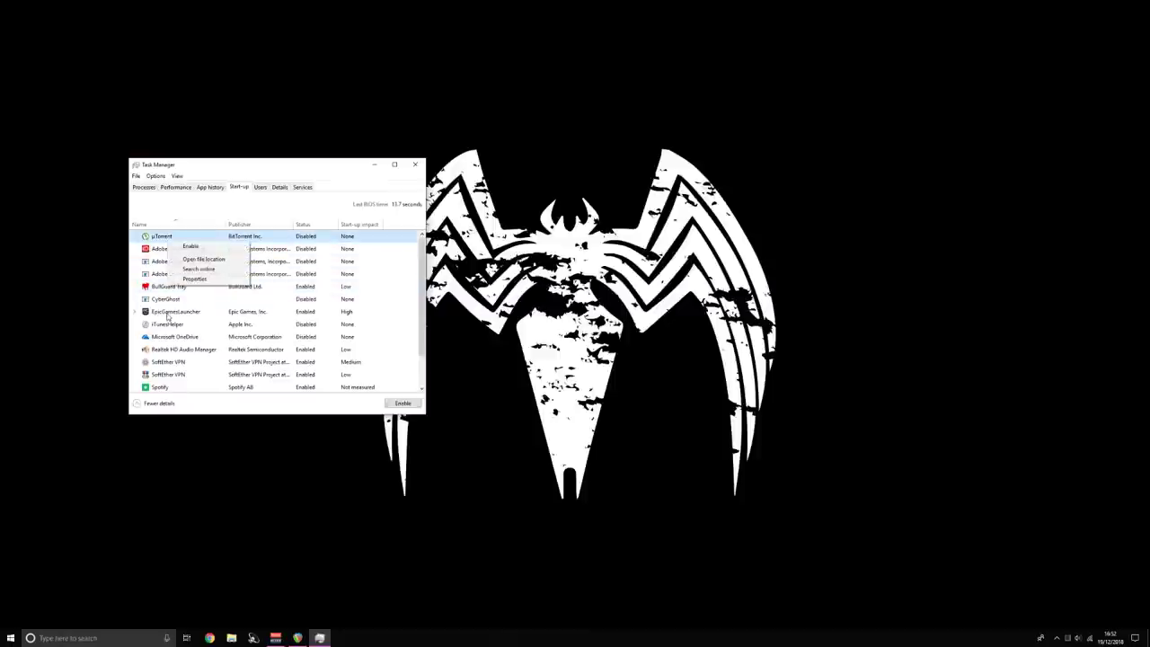
left_click(171, 322)
scroll(167, 297, "down", 1)
right_click(274, 384)
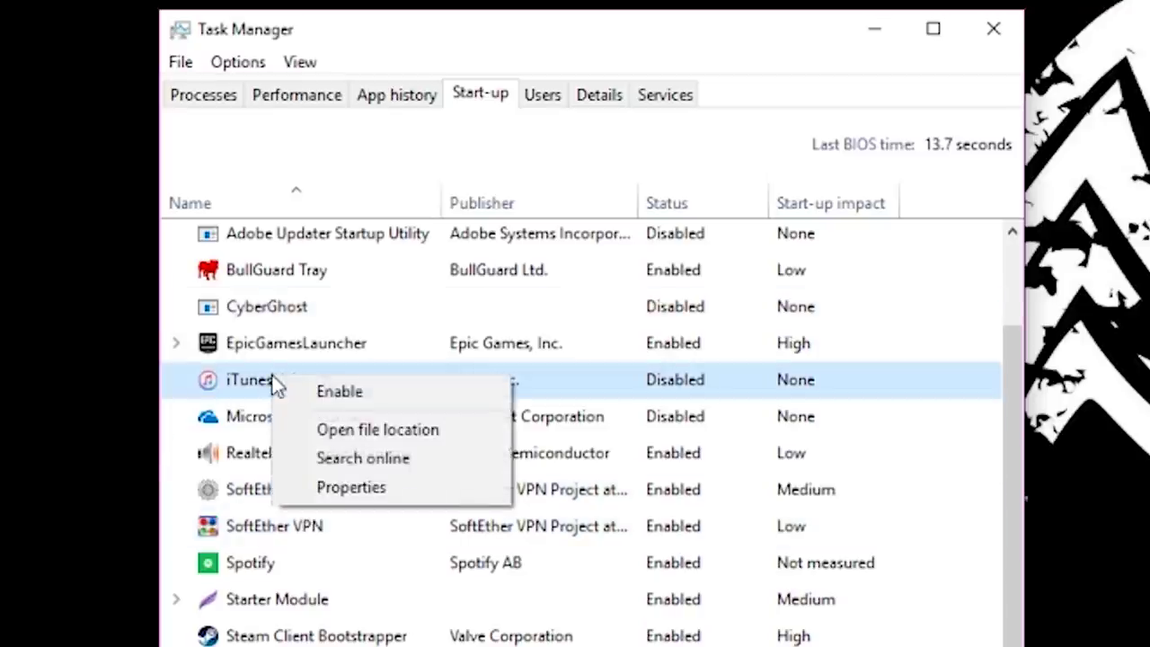
left_click(550, 378)
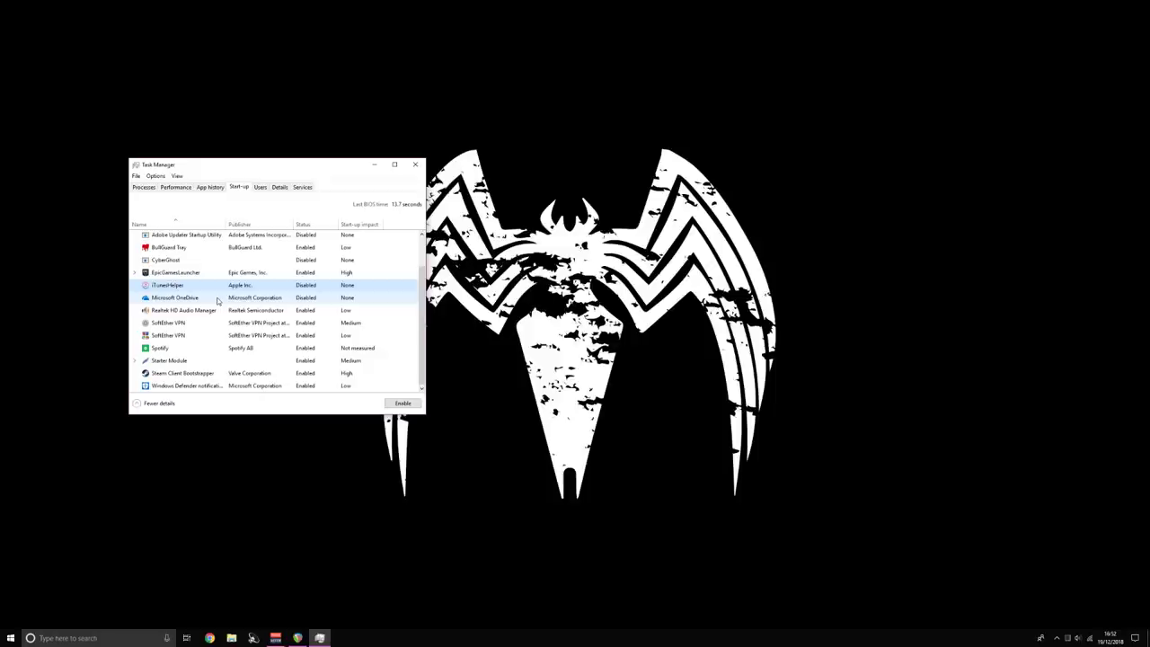
Disable EpicGamesLauncher from running at start-up and close Task Manager.
scroll(216, 300, "up", 1)
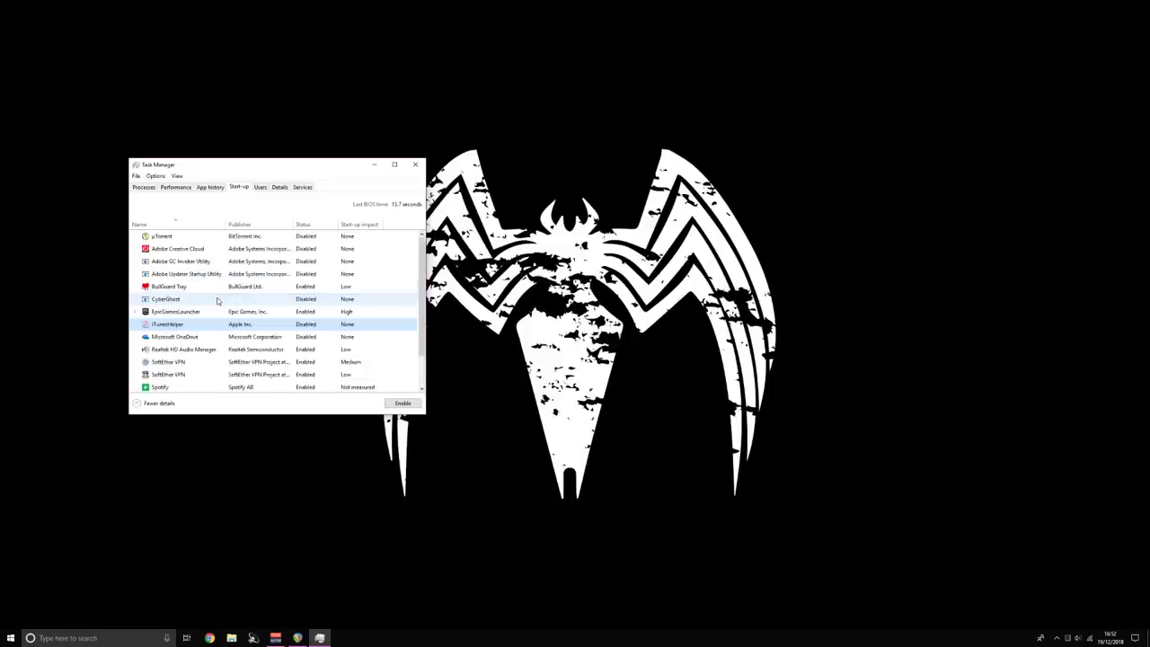
scroll(216, 301, "down", 1)
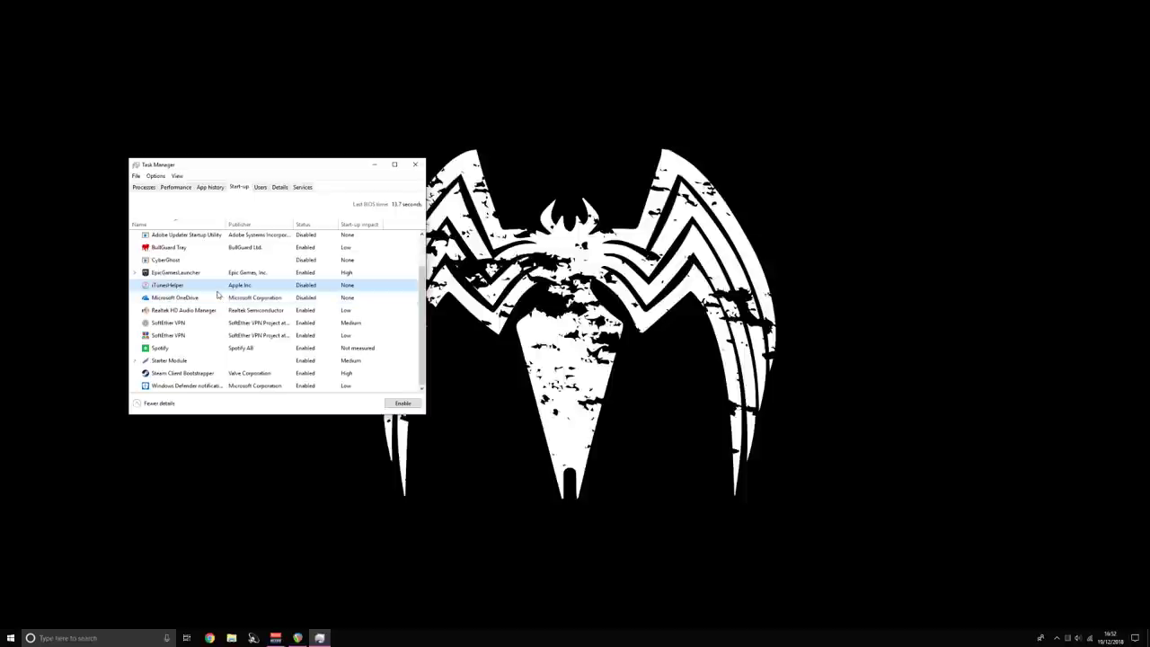
scroll(301, 294, "up", 1)
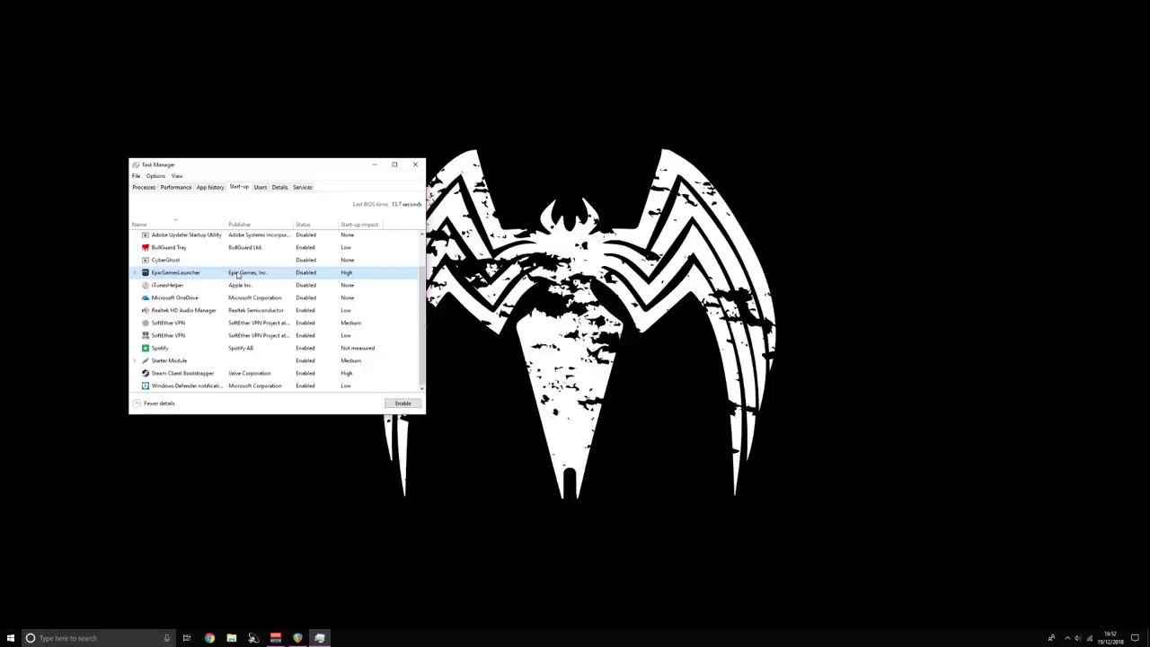
scroll(327, 306, "up", 1)
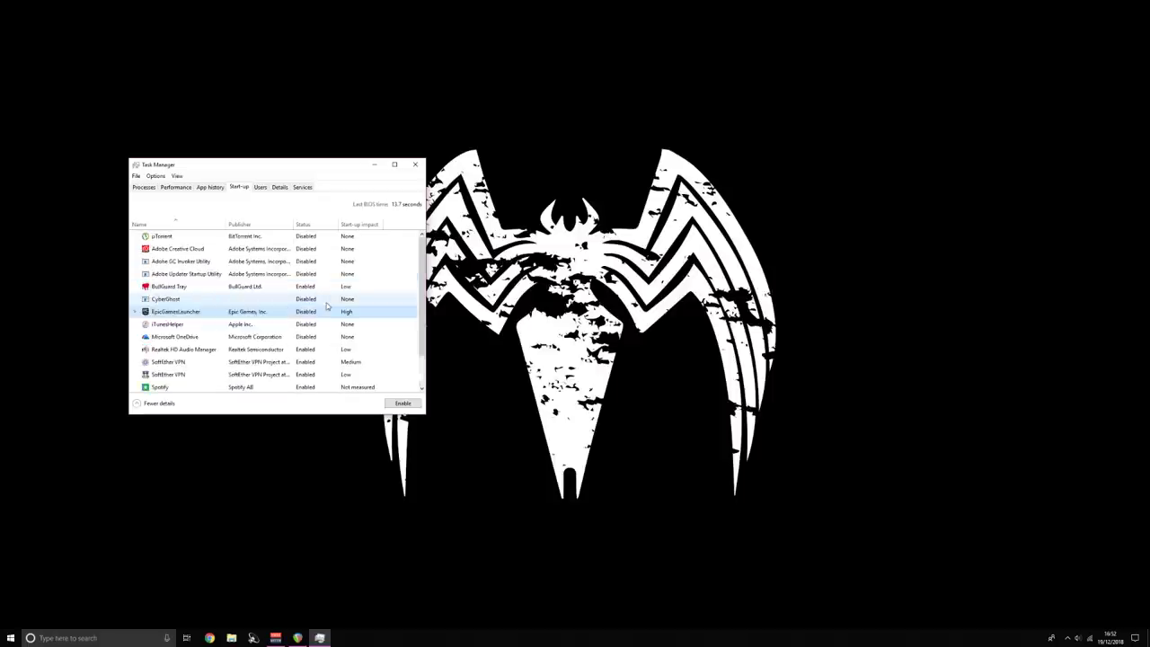
left_click(413, 165)
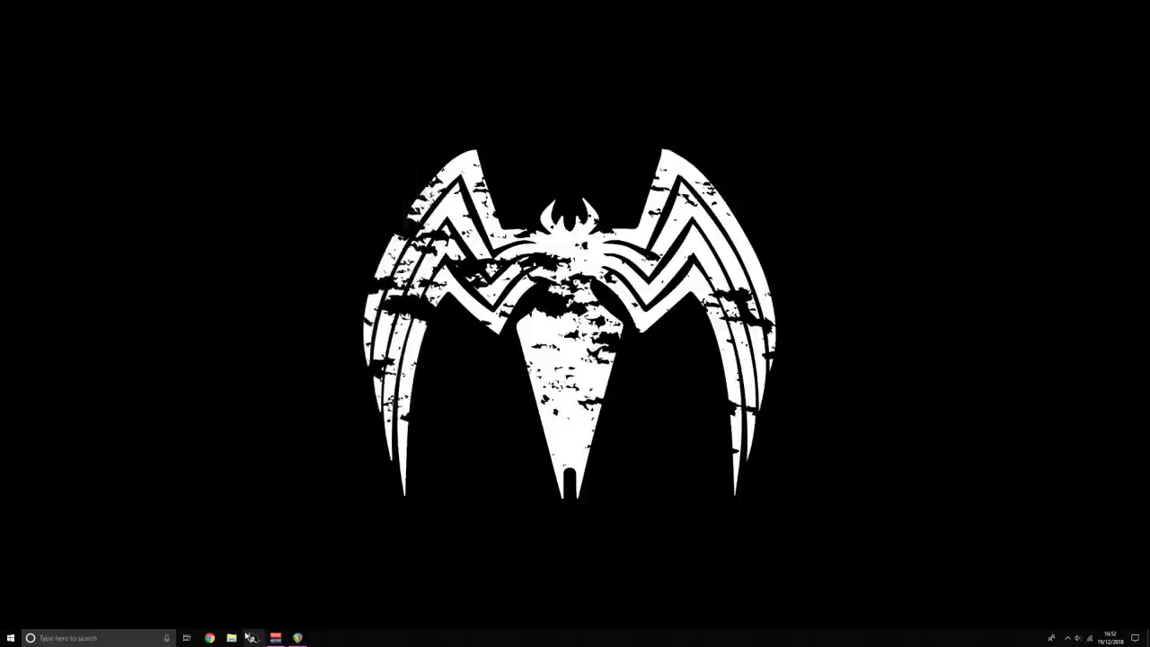
Open the properties of Local Disk (C:) from File Explorer and start the Disk Clean-up scan for the drive.
left_click(233, 637)
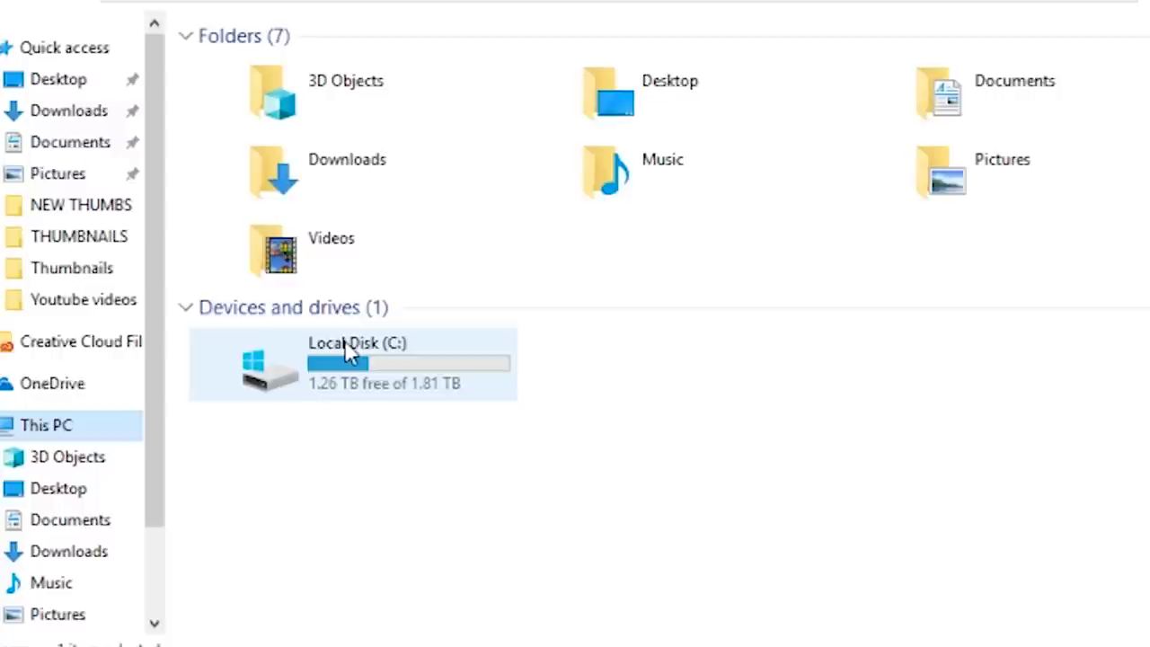
left_click(497, 357)
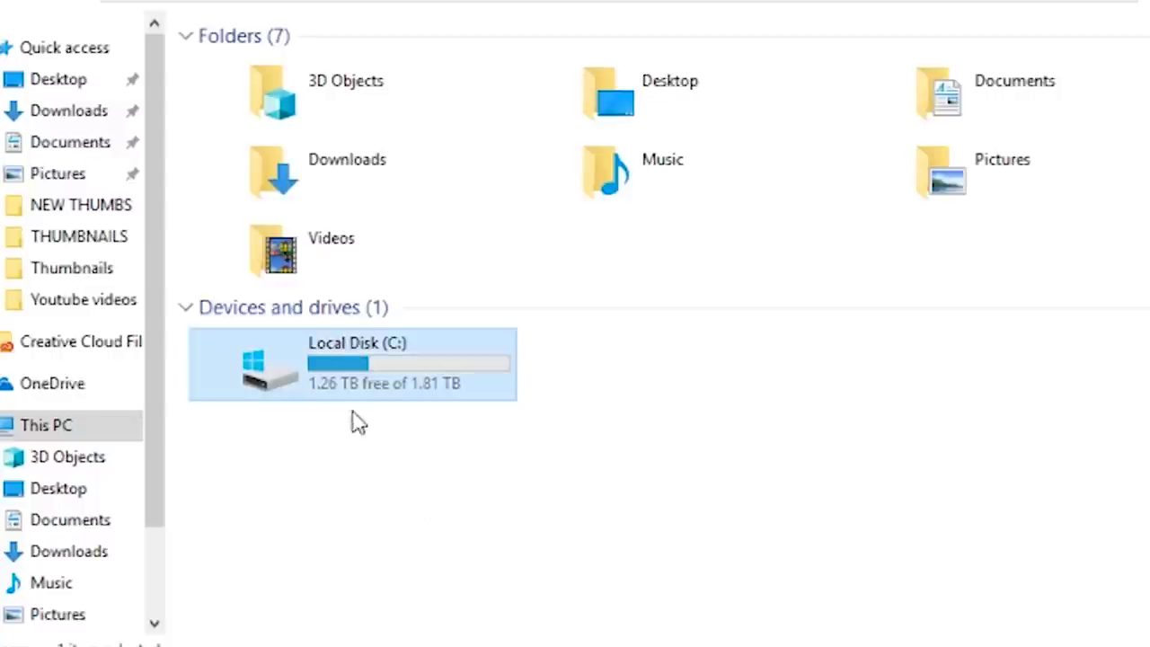
right_click(316, 371)
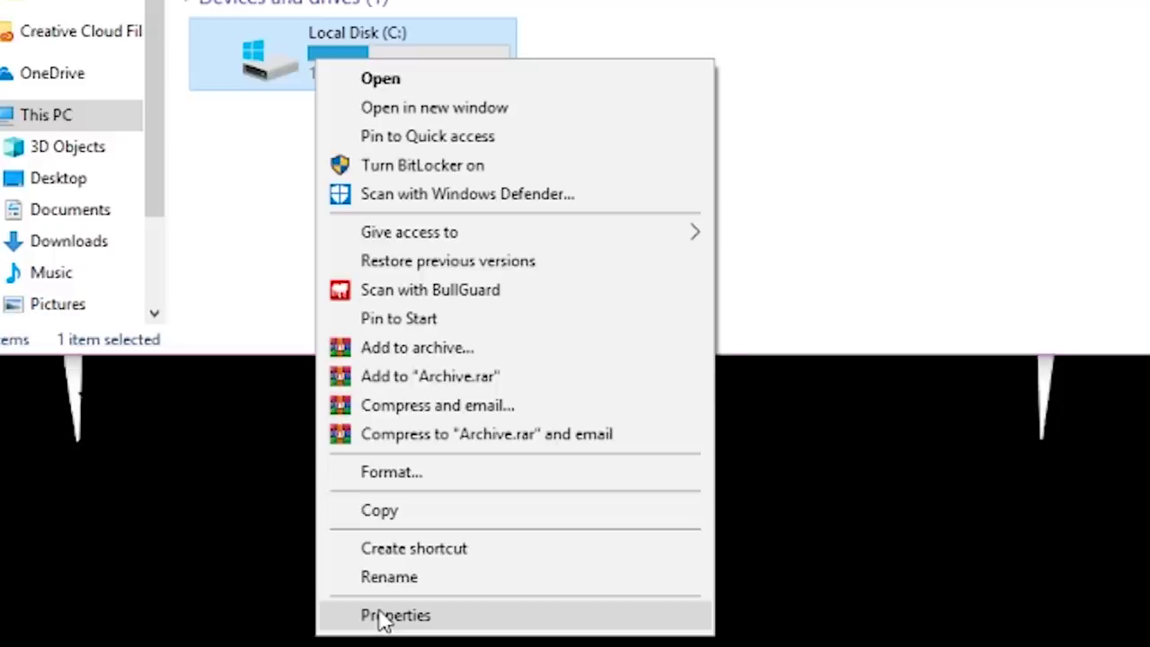
left_click(381, 618)
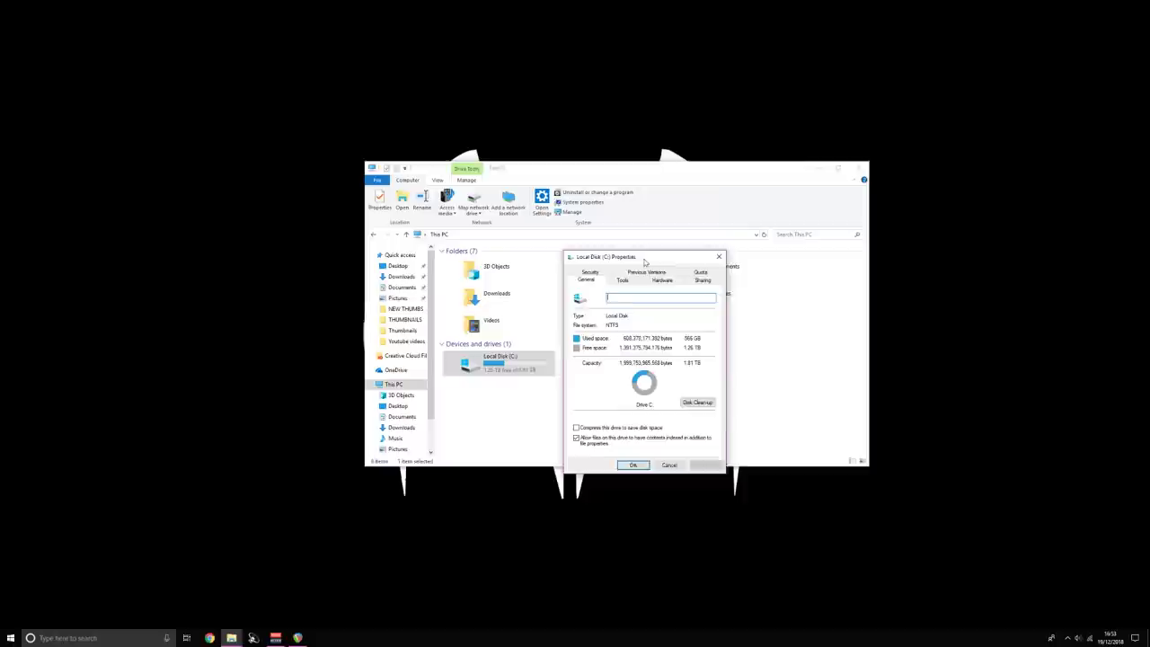
left_click(816, 168)
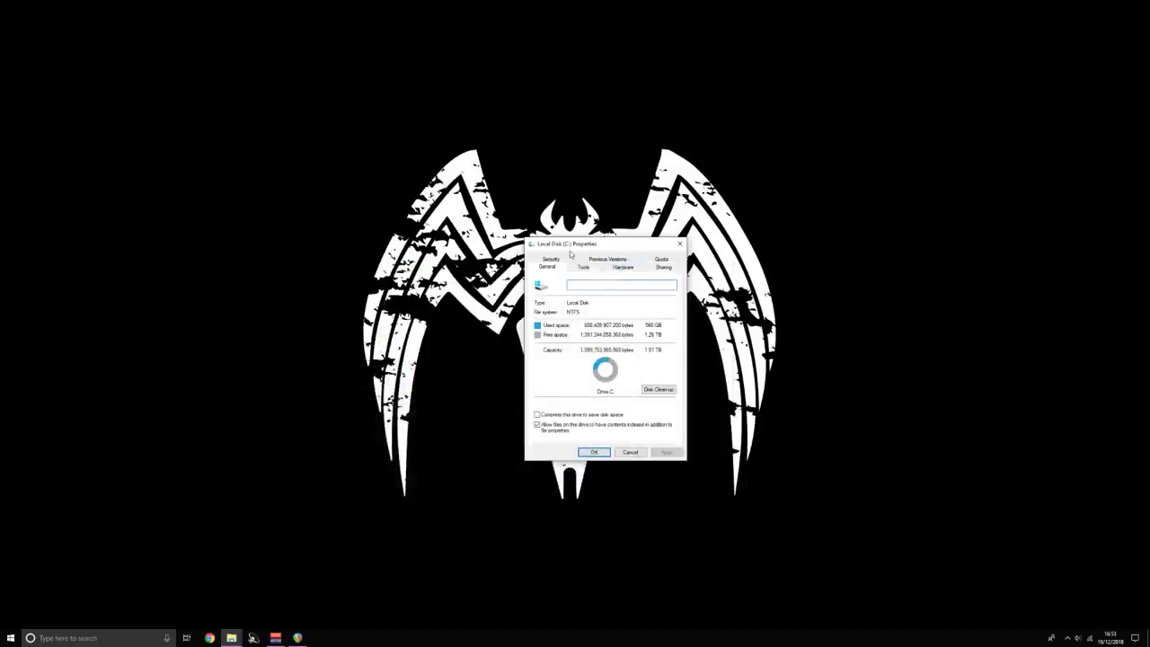
left_click_drag(562, 245, 537, 192)
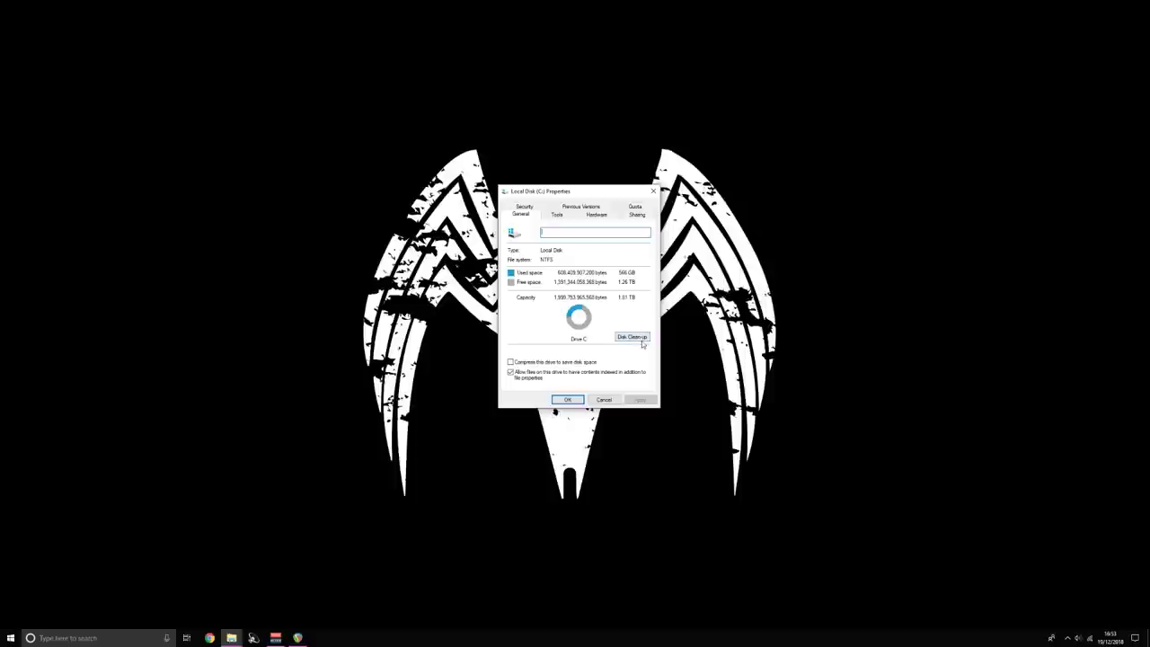
left_click(633, 337)
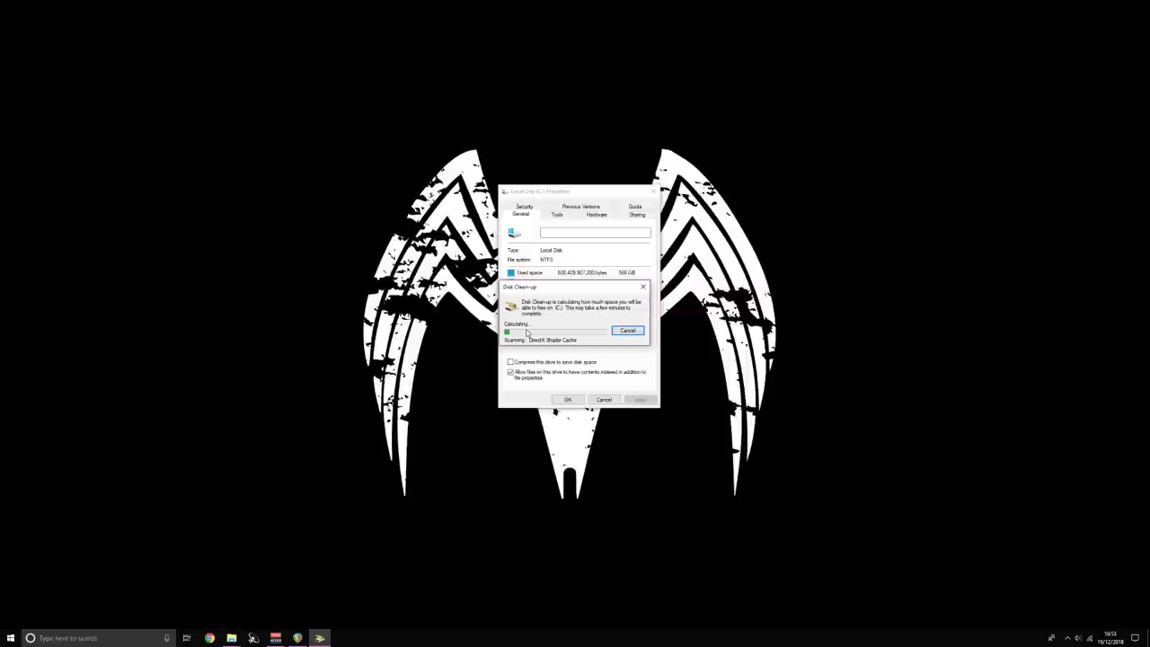
Start the error check for drive C: and open its optimise and defragment tool.
left_click(556, 215)
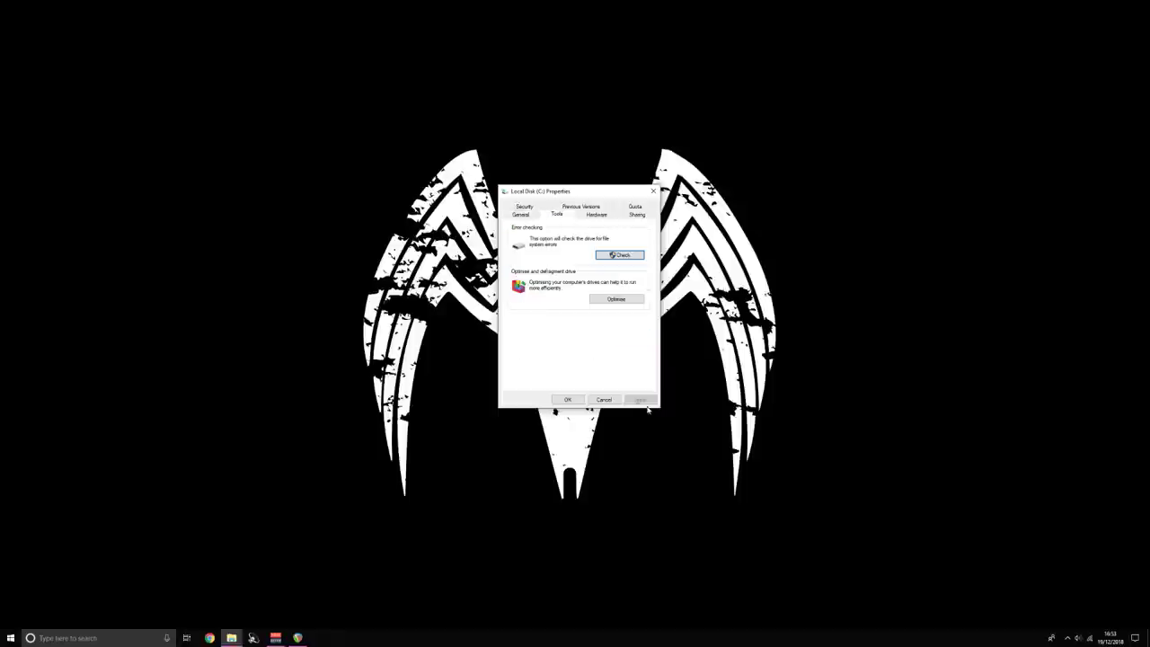
left_click(612, 255)
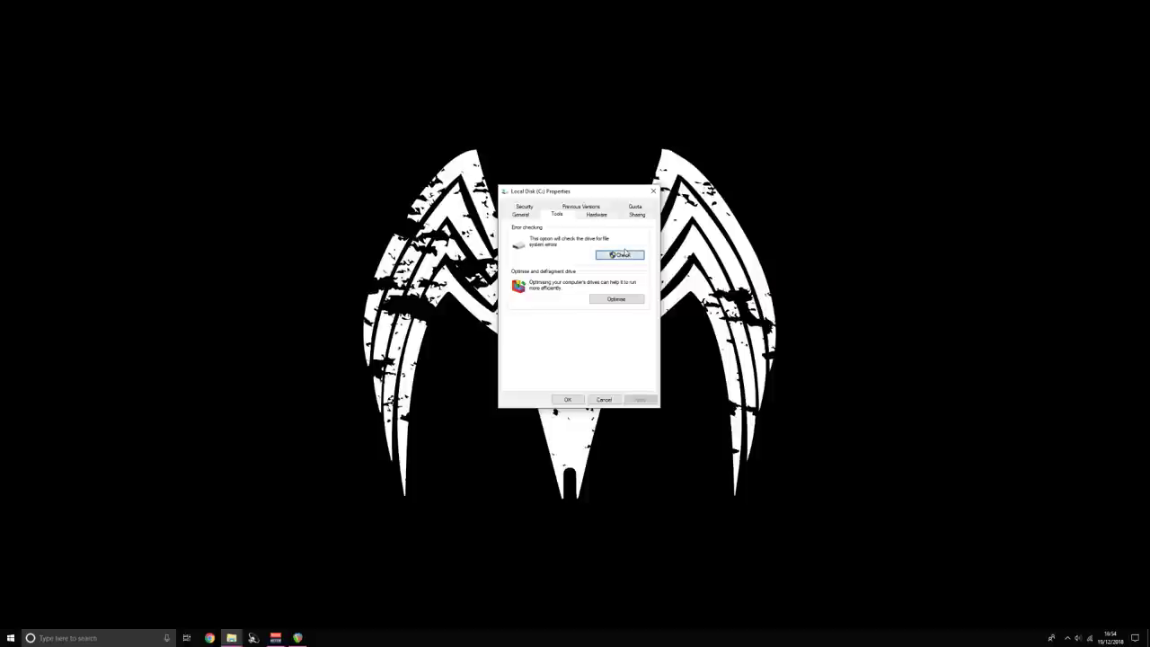
left_click(614, 302)
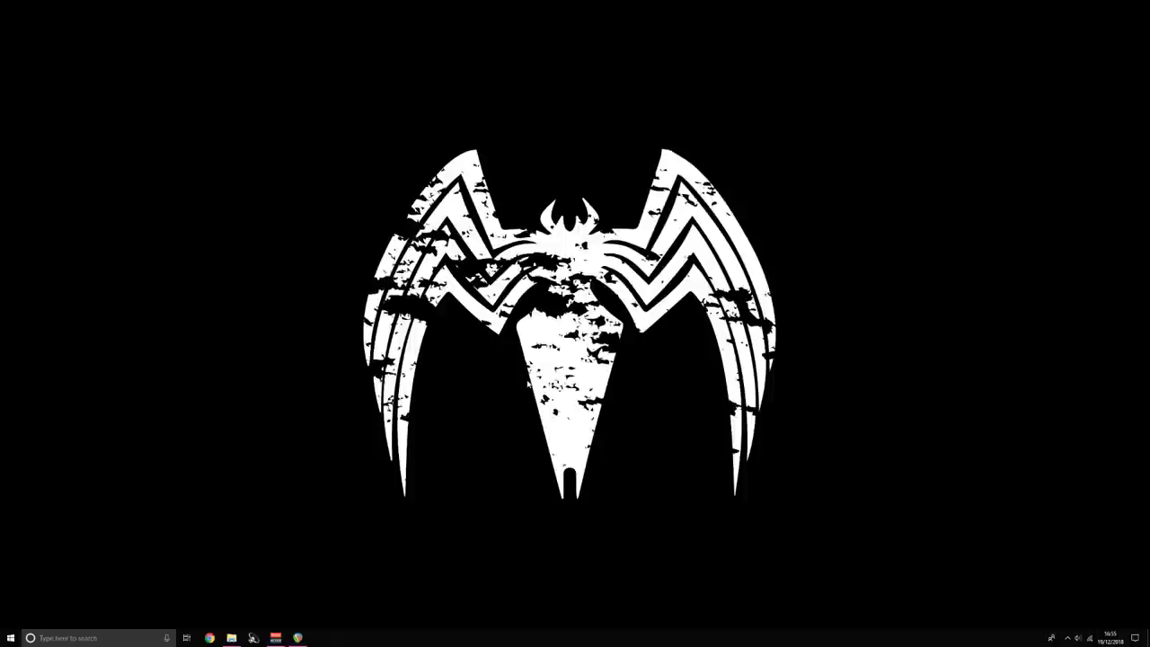
Open Device Manager and move its window to the middle of the desktop.
key("super")
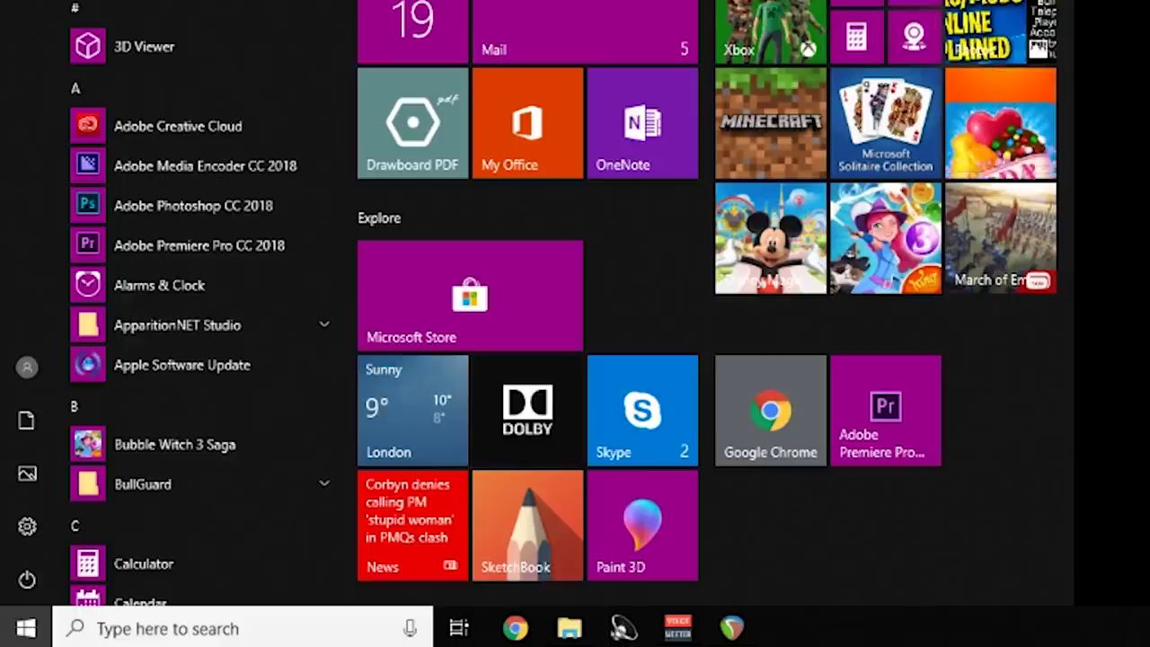
type("devic")
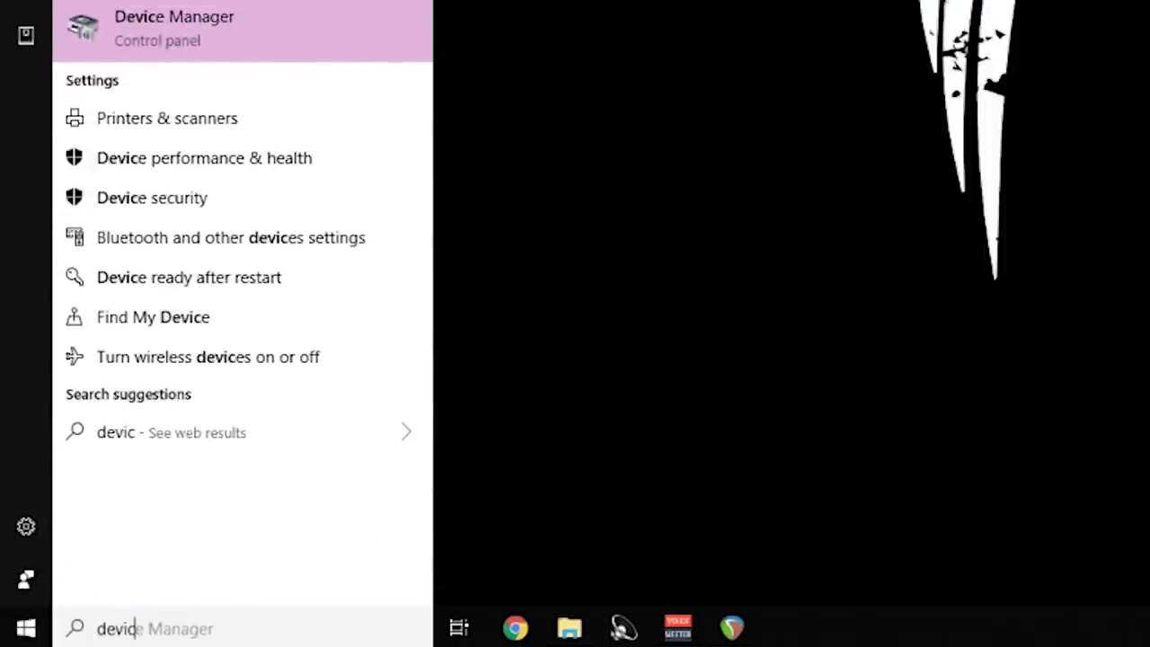
key("Return")
left_click_drag(99, 34, 476, 122)
left_click(427, 306)
left_click(428, 307)
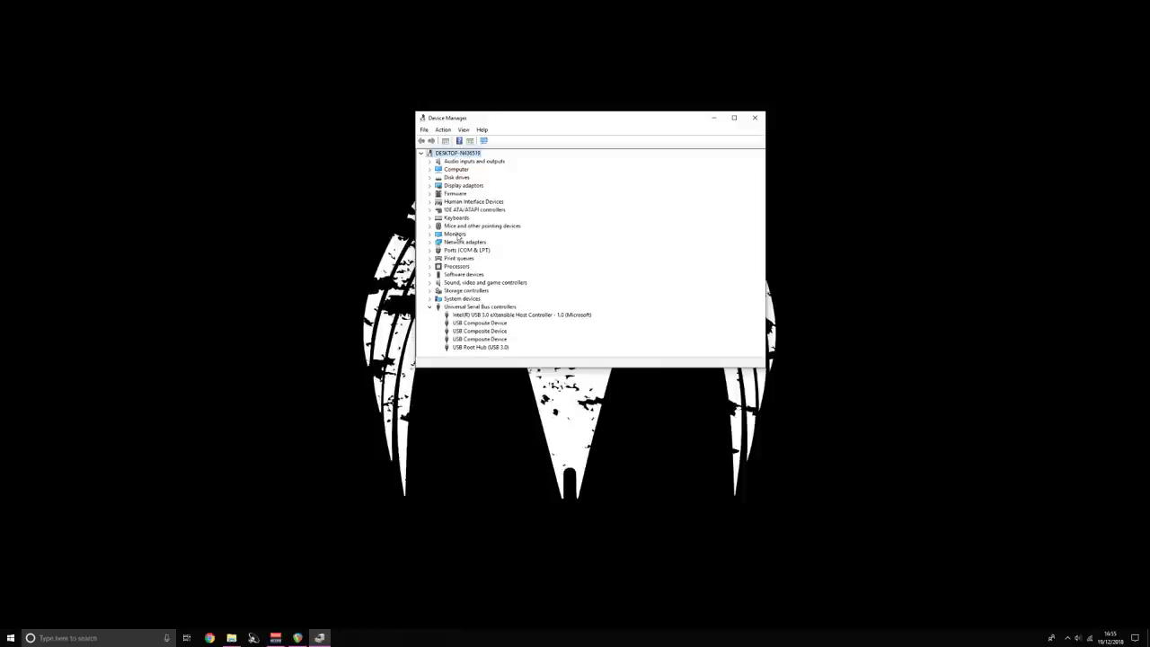
Expand the display adaptors and the mice categories, selecting the NVIDIA GeForce GTX 1070 Ti and the HID-compliant mouse in turn.
left_click(429, 185)
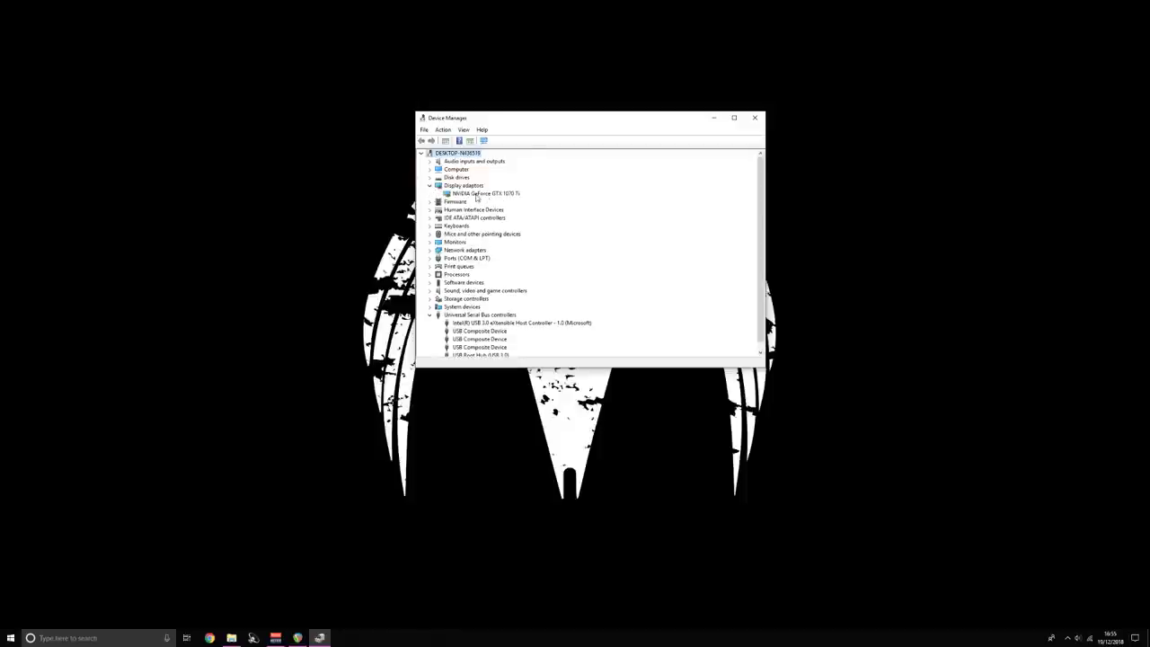
left_click(480, 193)
left_click(430, 233)
left_click(455, 252)
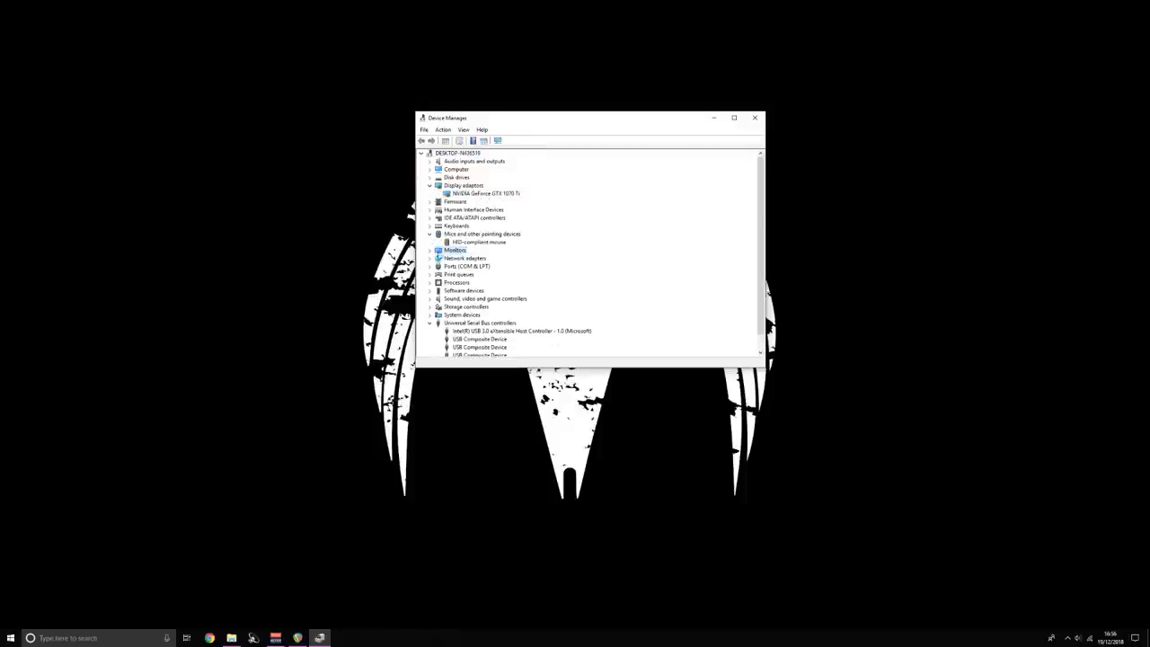
left_click(462, 242)
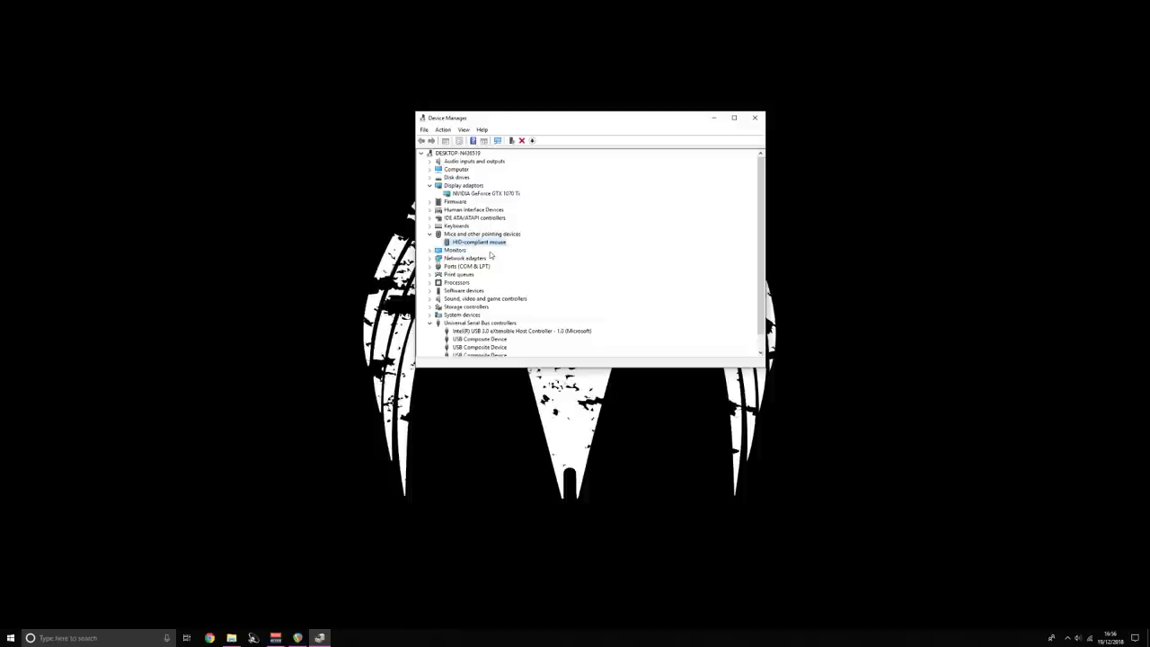
Search automatically for updated driver software for the Intel USB 3.0 eXtensible Host Controller, and close Device Manager.
scroll(485, 269, "down", 1)
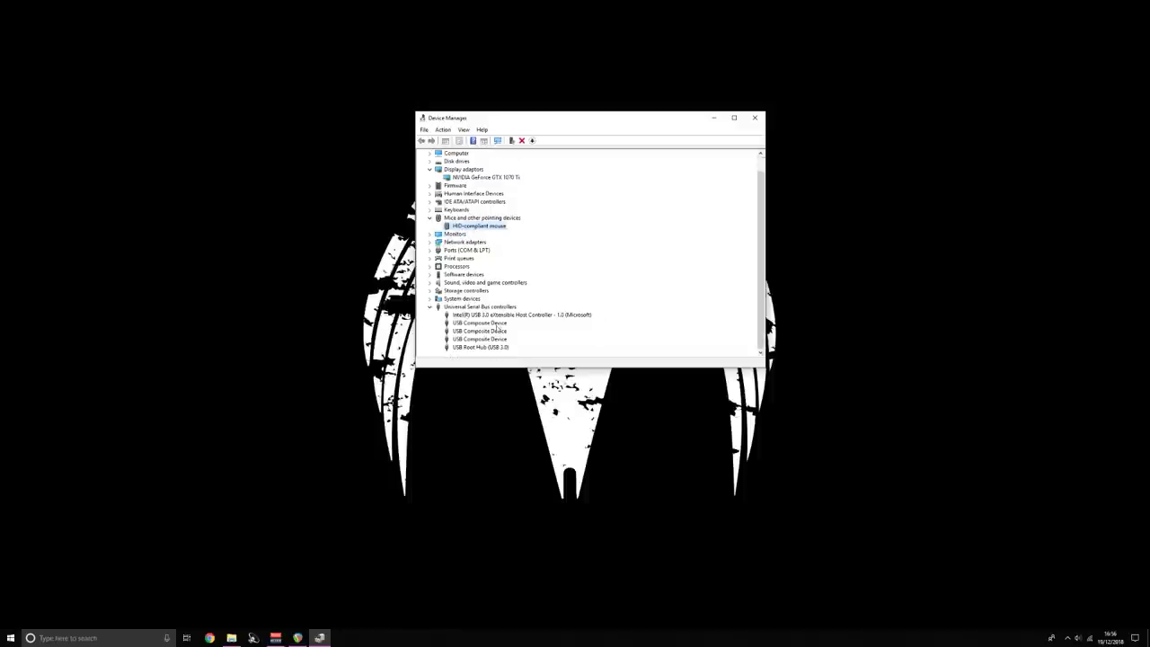
left_click(494, 316)
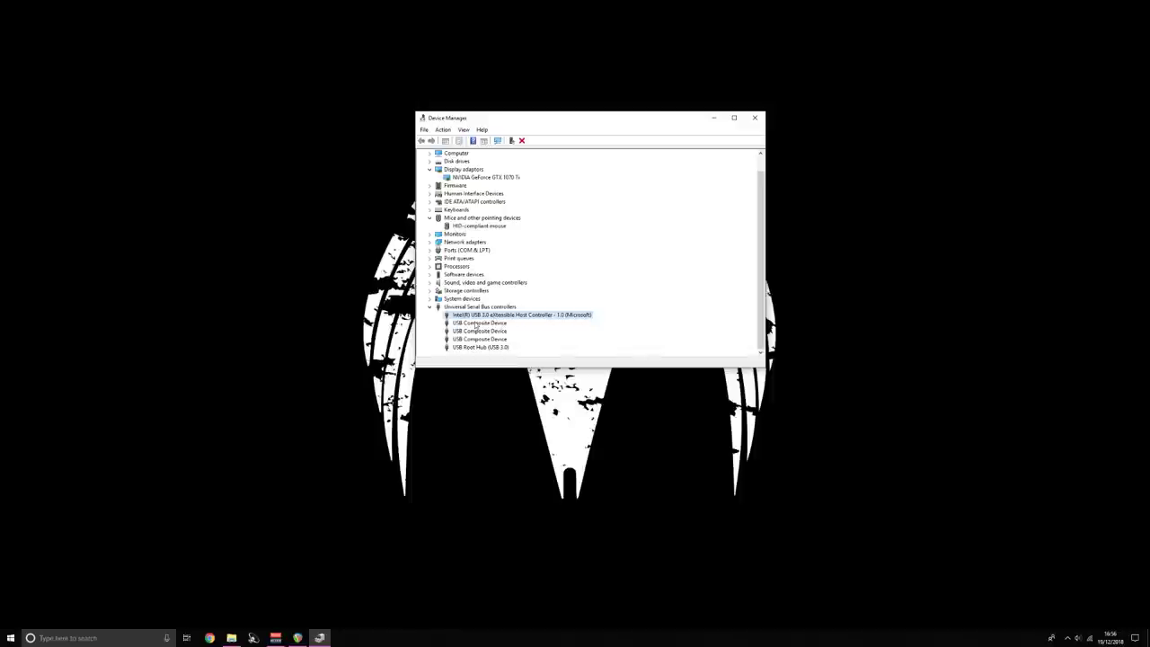
right_click(537, 316)
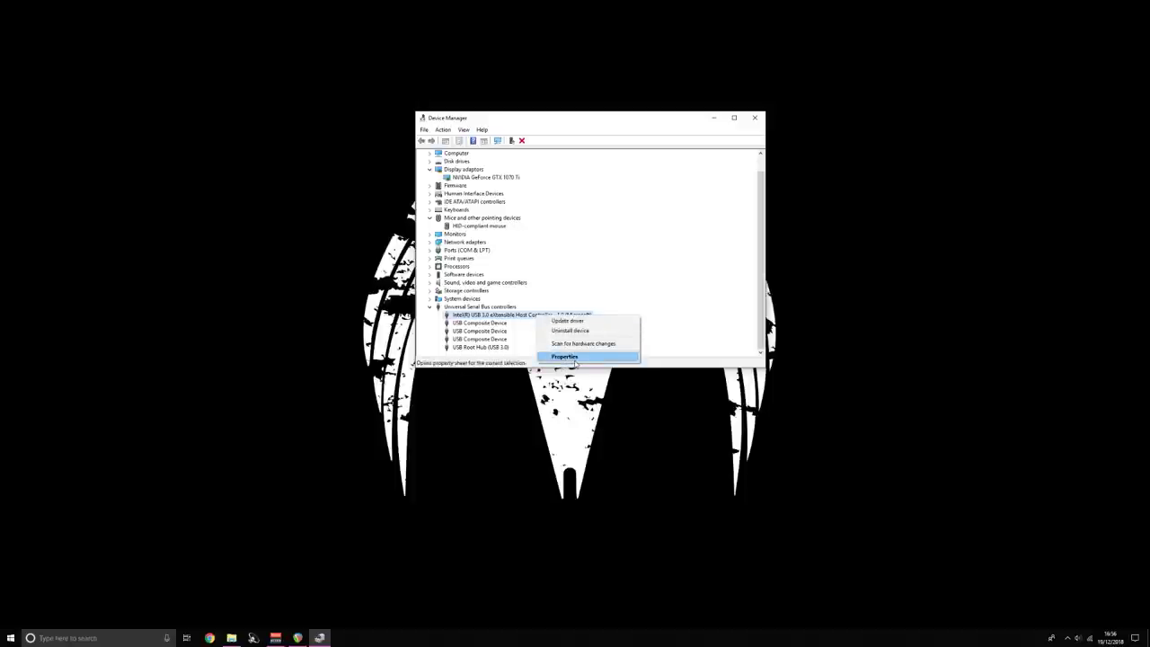
left_click(566, 321)
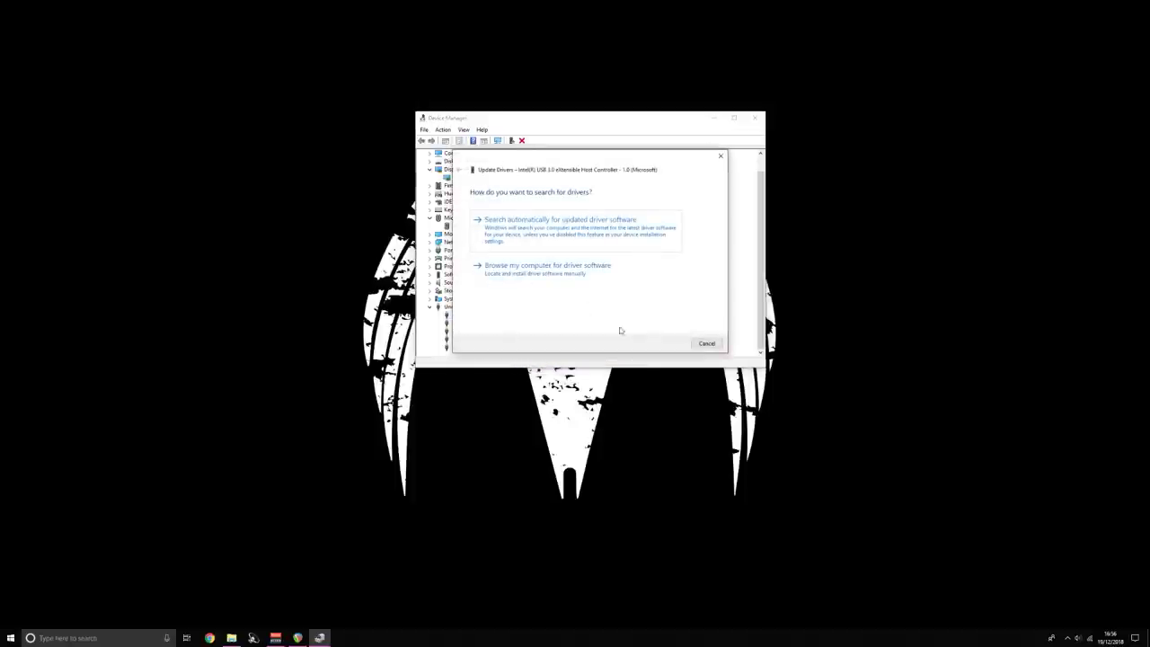
left_click(543, 234)
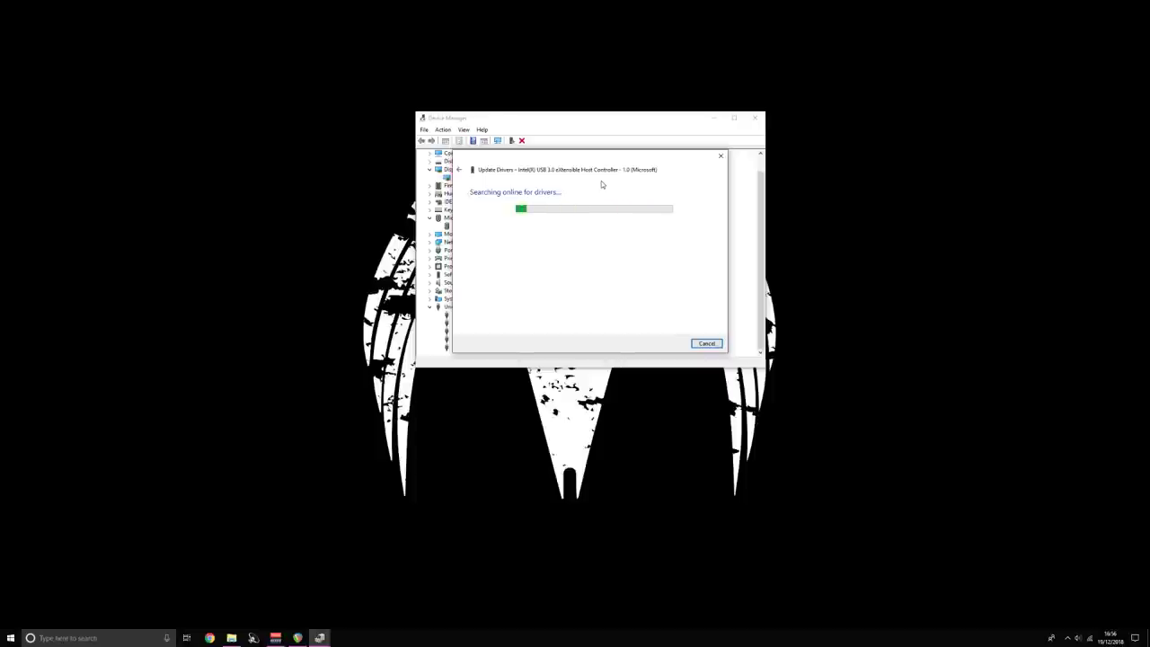
left_click(706, 343)
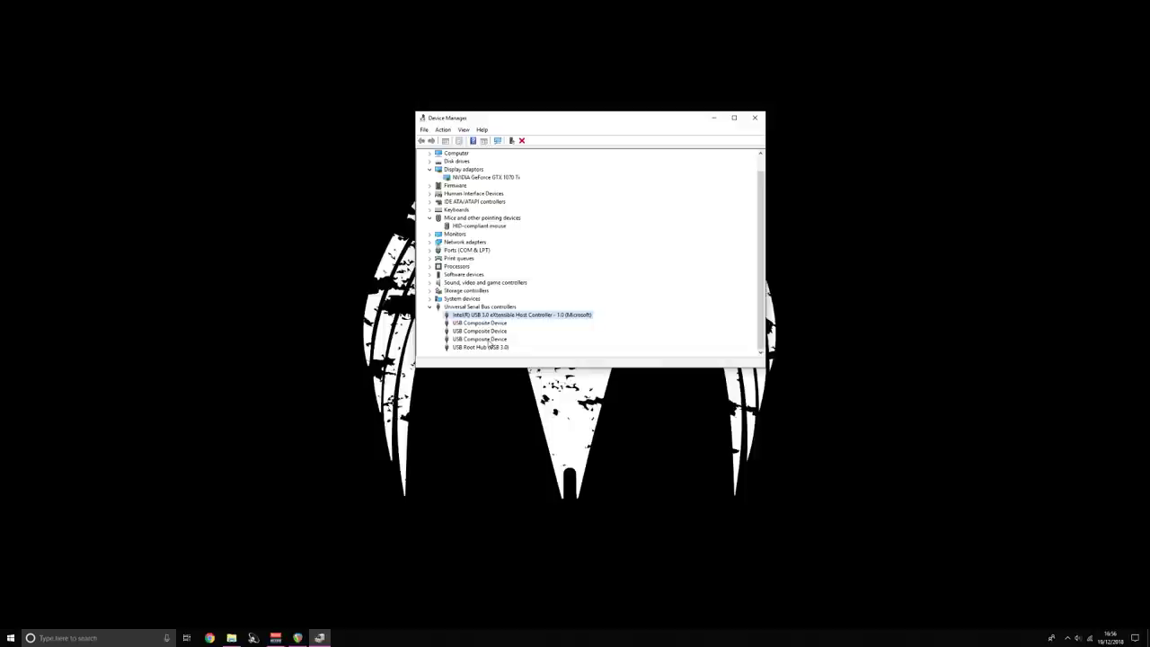
left_click(754, 118)
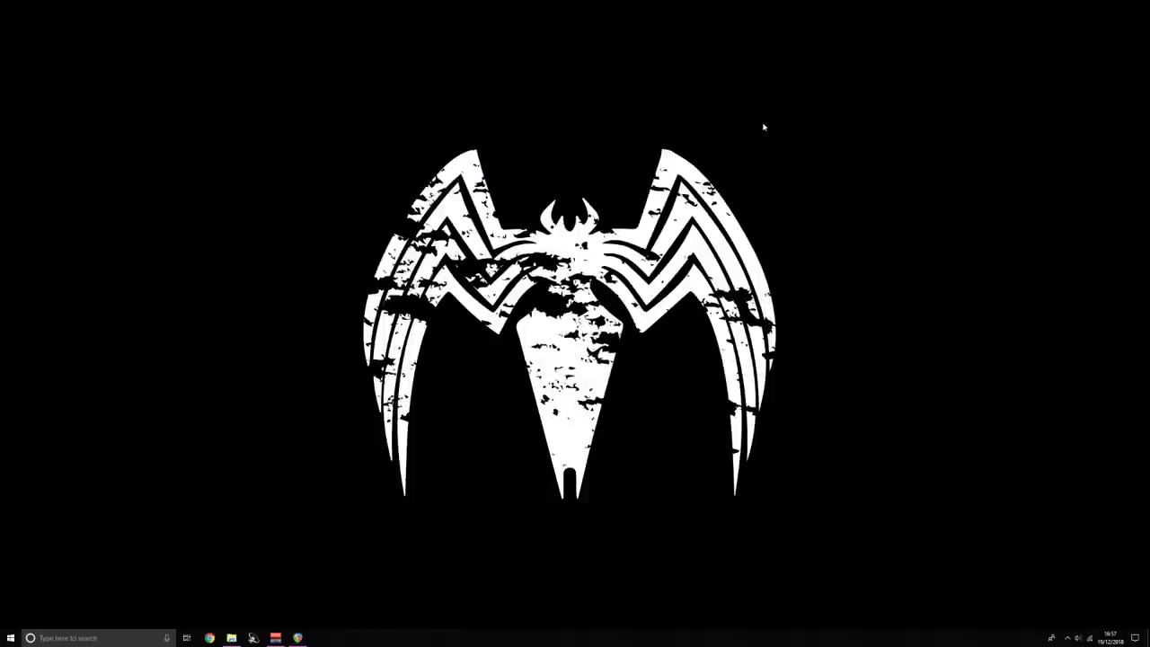
Open the Prefetch folder by running prefetch from the Run dialog, granting permanent access to the folder.
key("super")
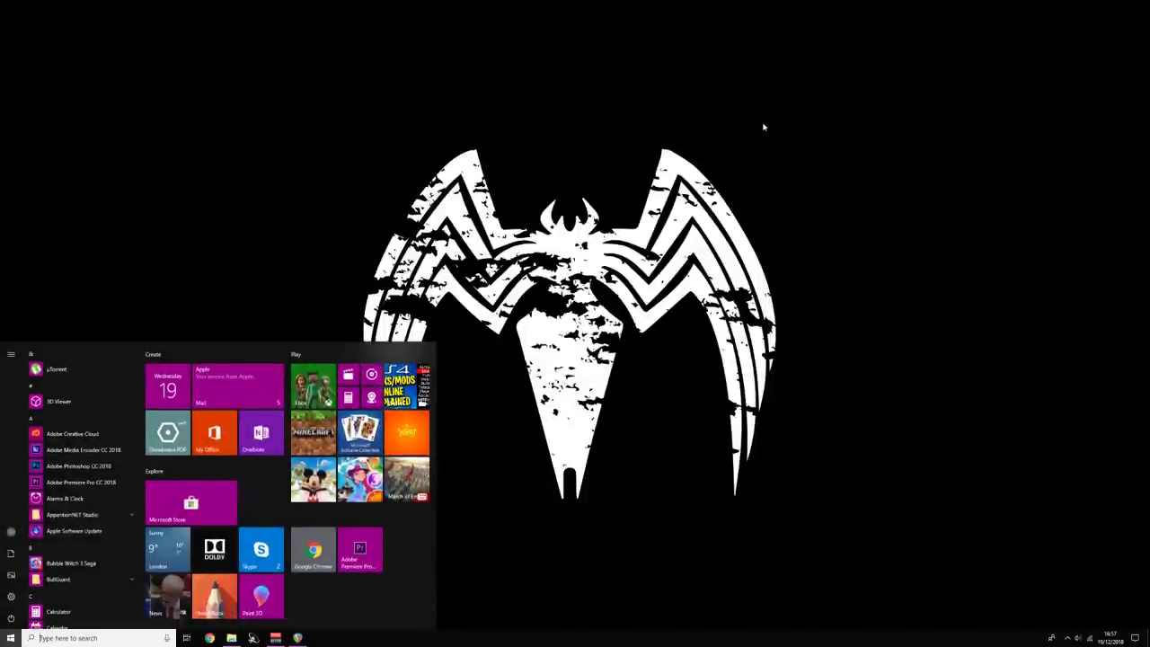
type("dun")
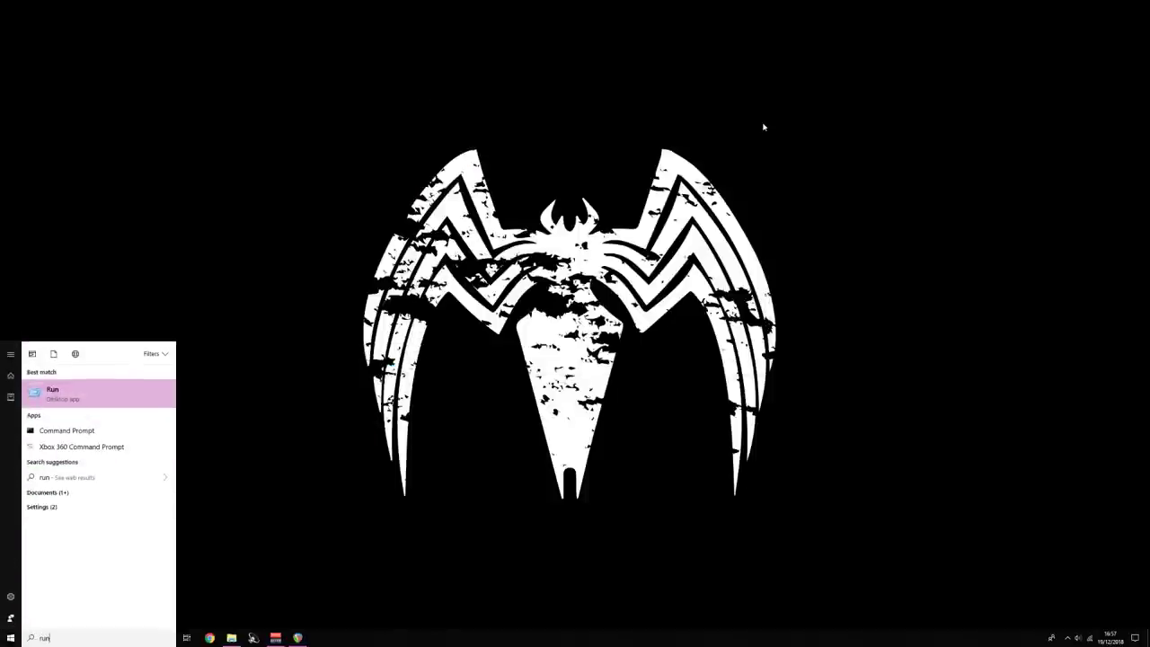
key("Return")
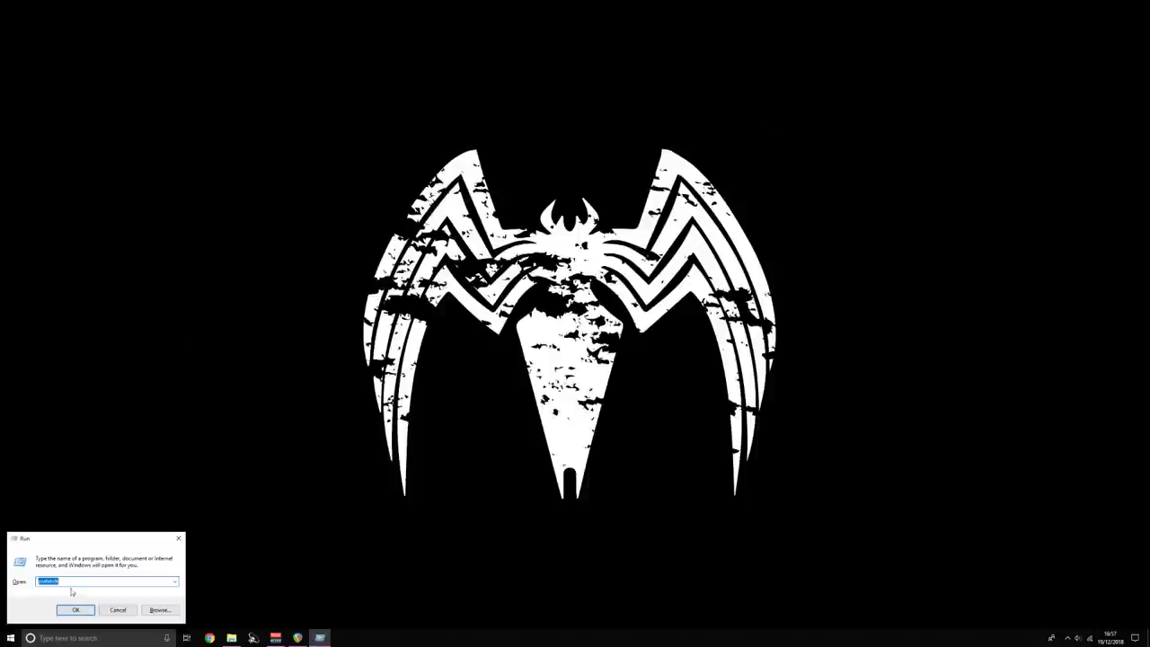
left_click(72, 582)
left_click(76, 609)
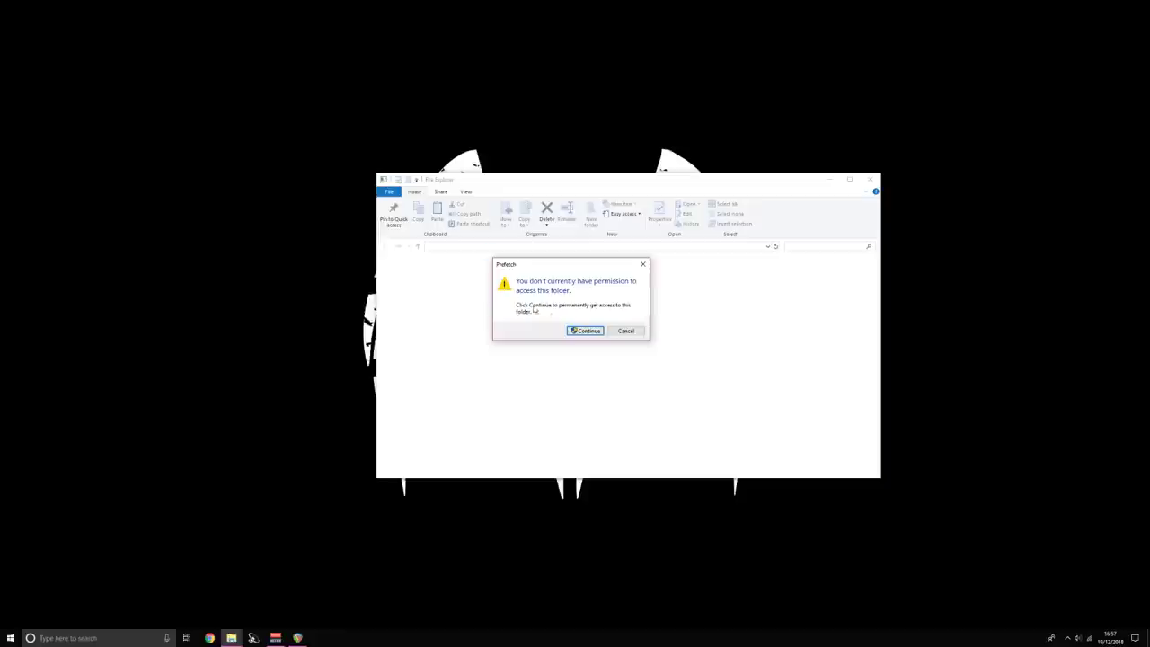
left_click(588, 332)
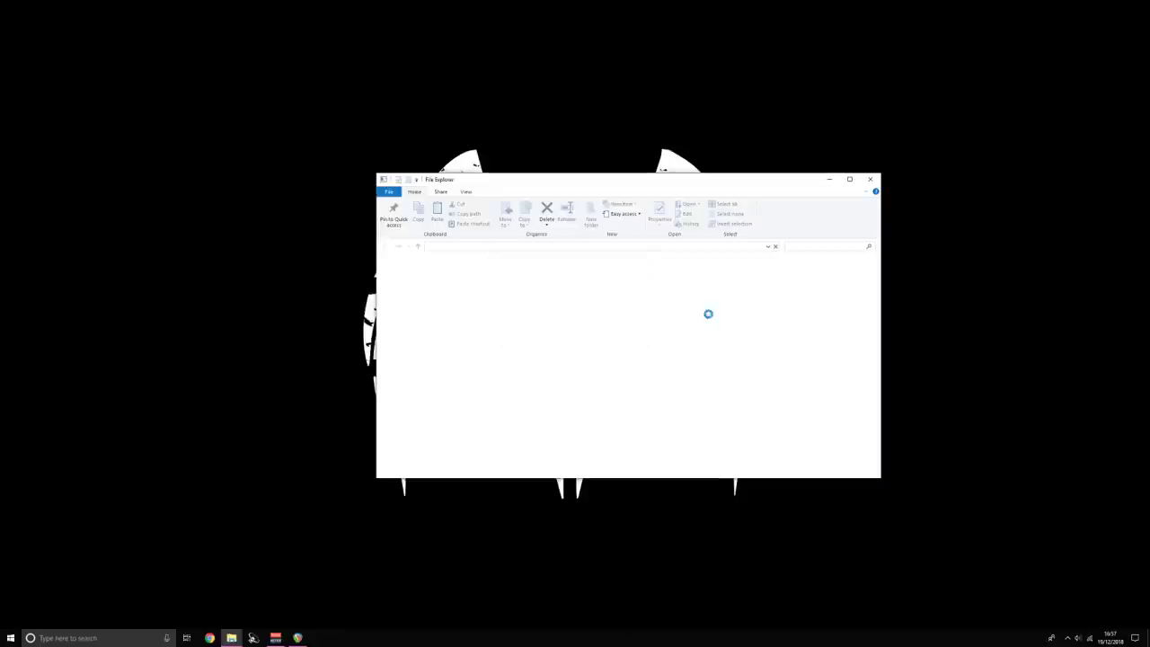
Delete all files in the Windows Prefetch folder.
scroll(565, 420, "down", 8)
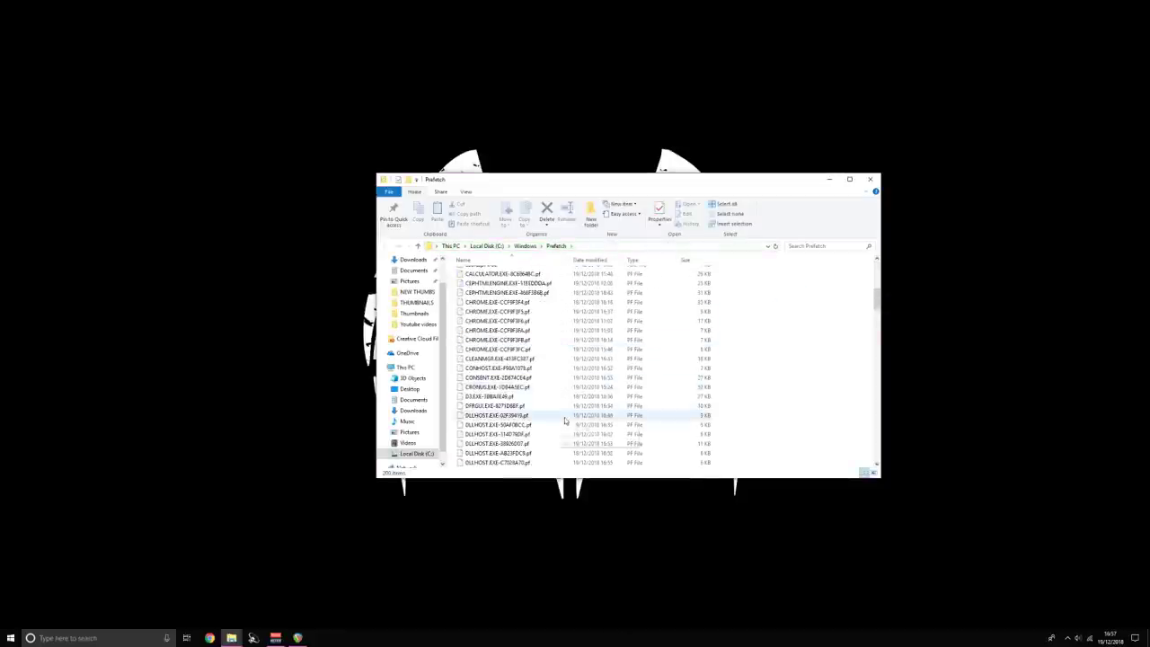
scroll(564, 420, "down", 20)
key("ctrl+a")
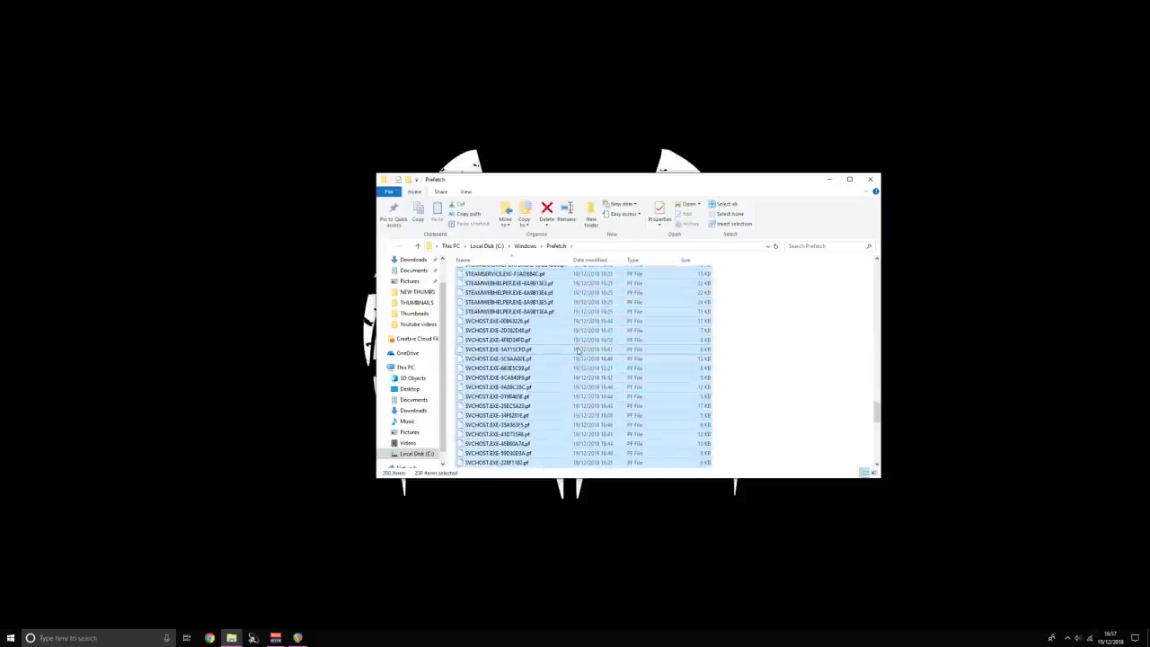
key("Delete")
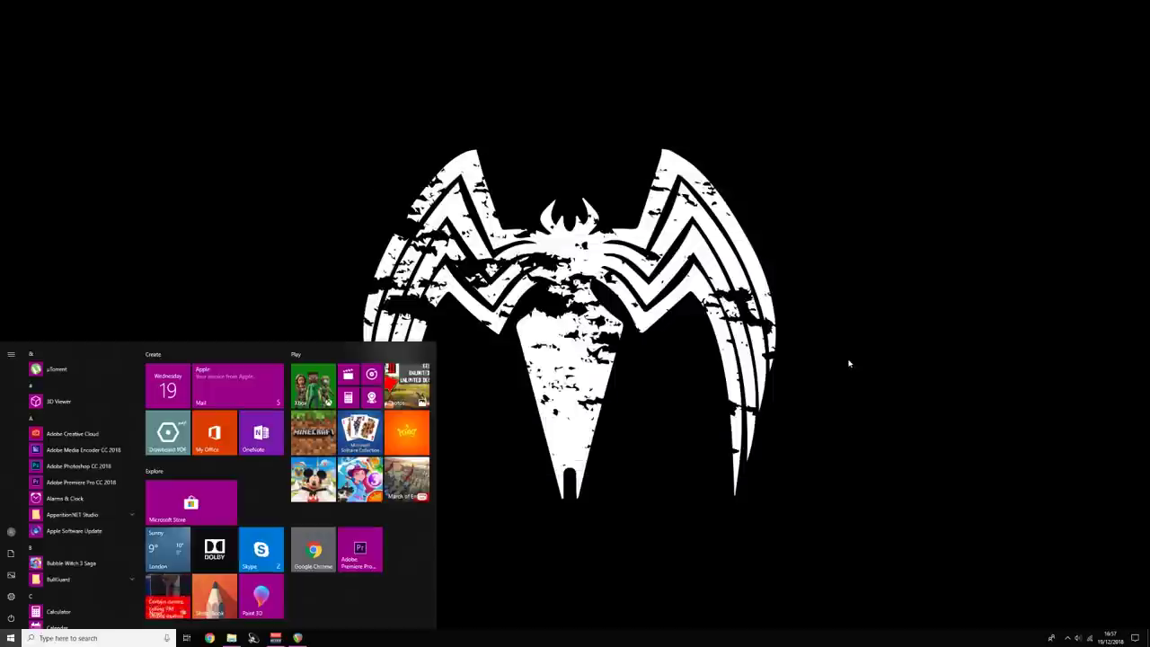
Open the user's temporary files folder by running %temp% from the Run dialog.
type("run")
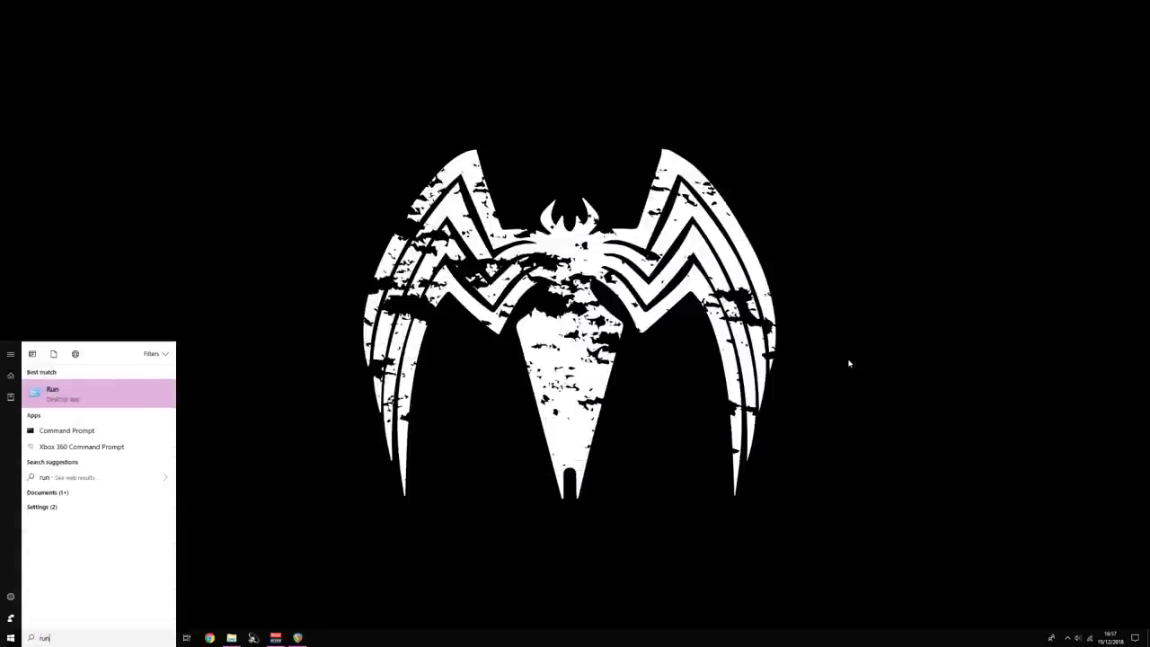
key("Return")
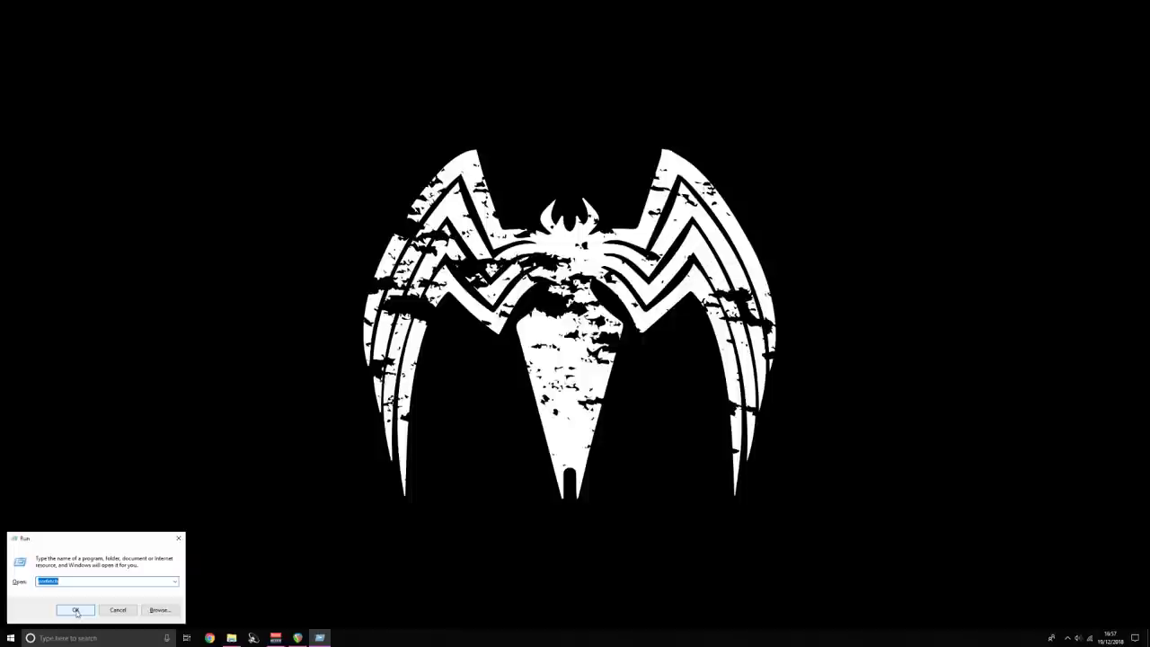
type("%temp")
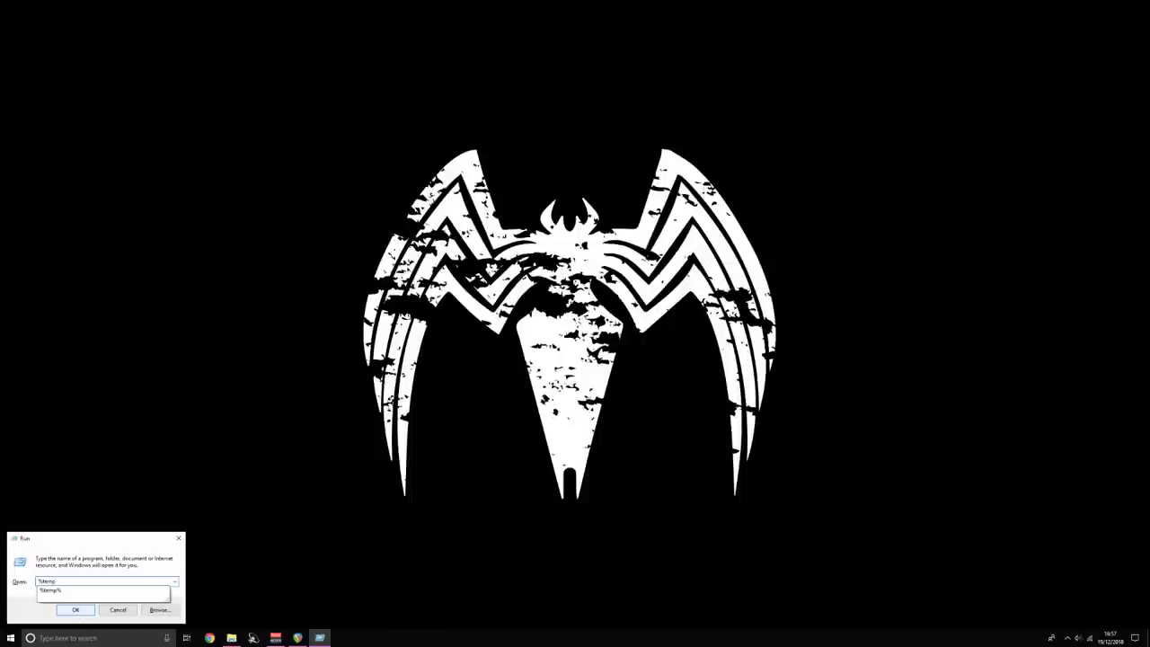
type("%")
left_click(77, 611)
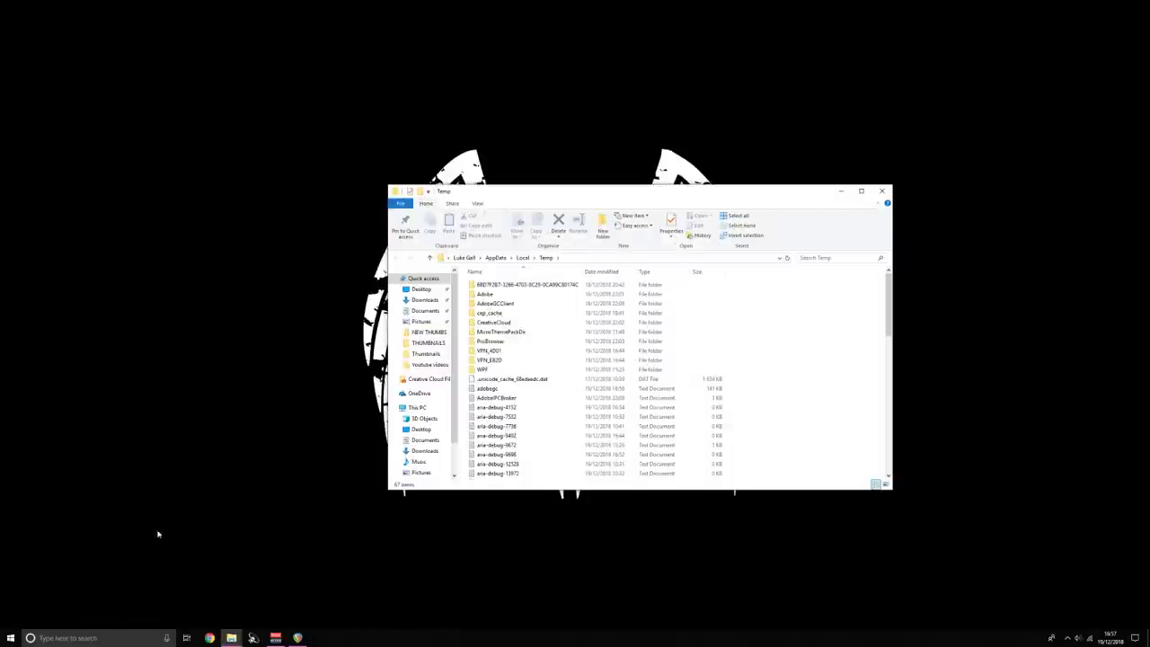
Delete everything in the Temp folder, skipping or cancelling for folders in use, and close the folder window.
scroll(604, 422, "down", 15)
key("ctrl+a")
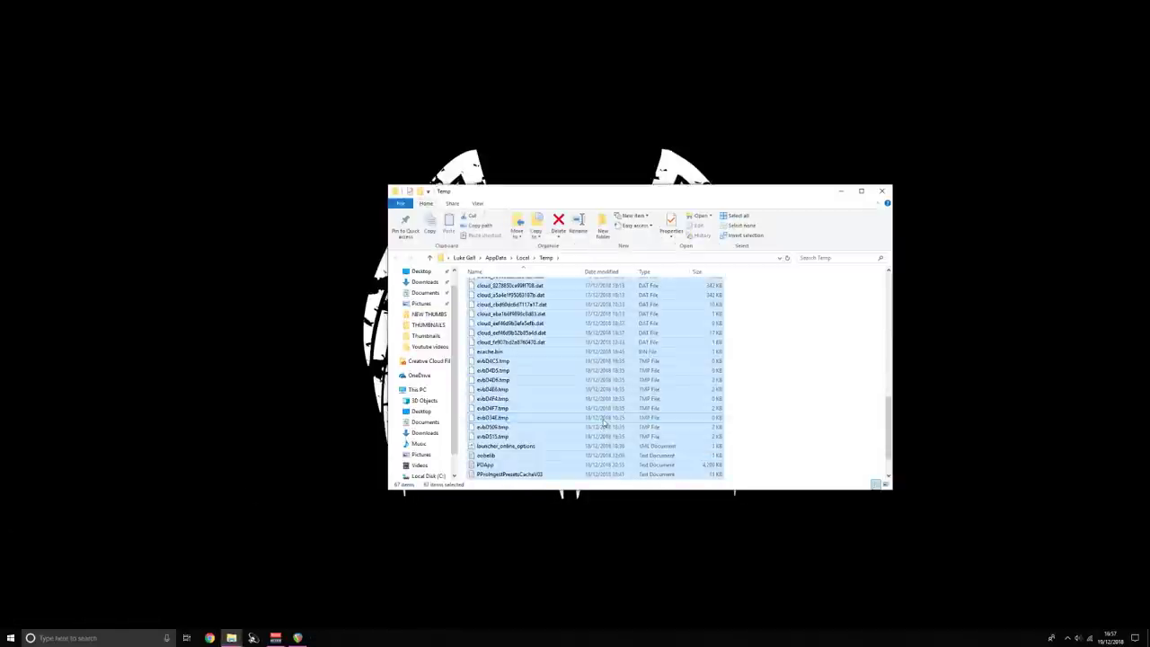
key("Delete")
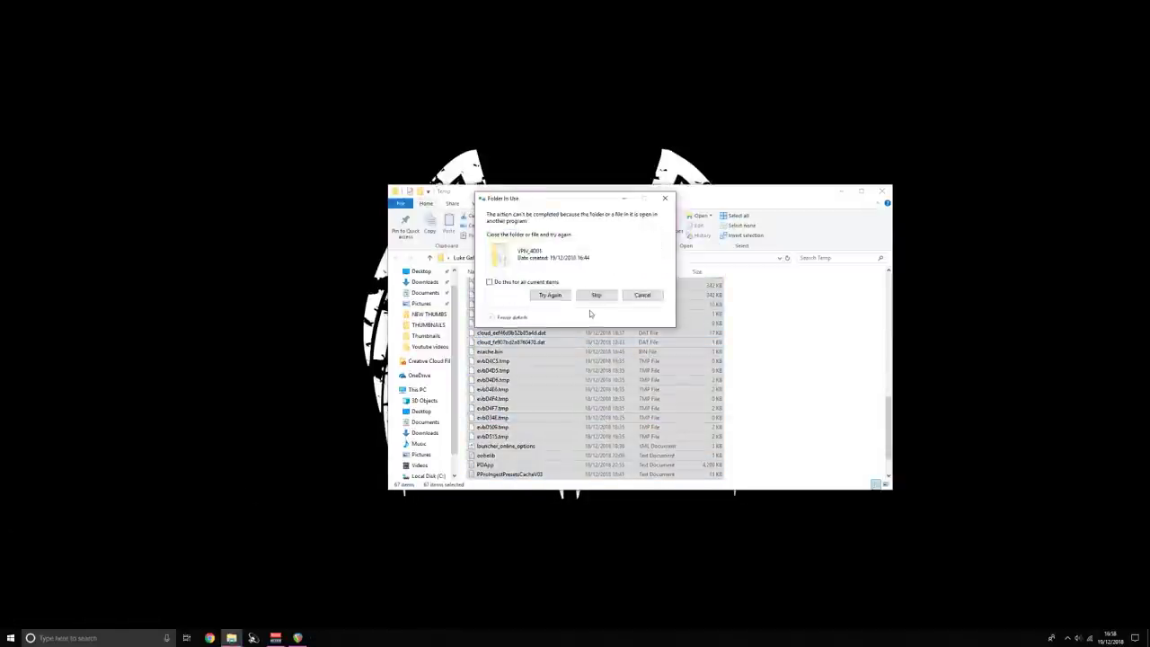
left_click(596, 294)
left_click(642, 295)
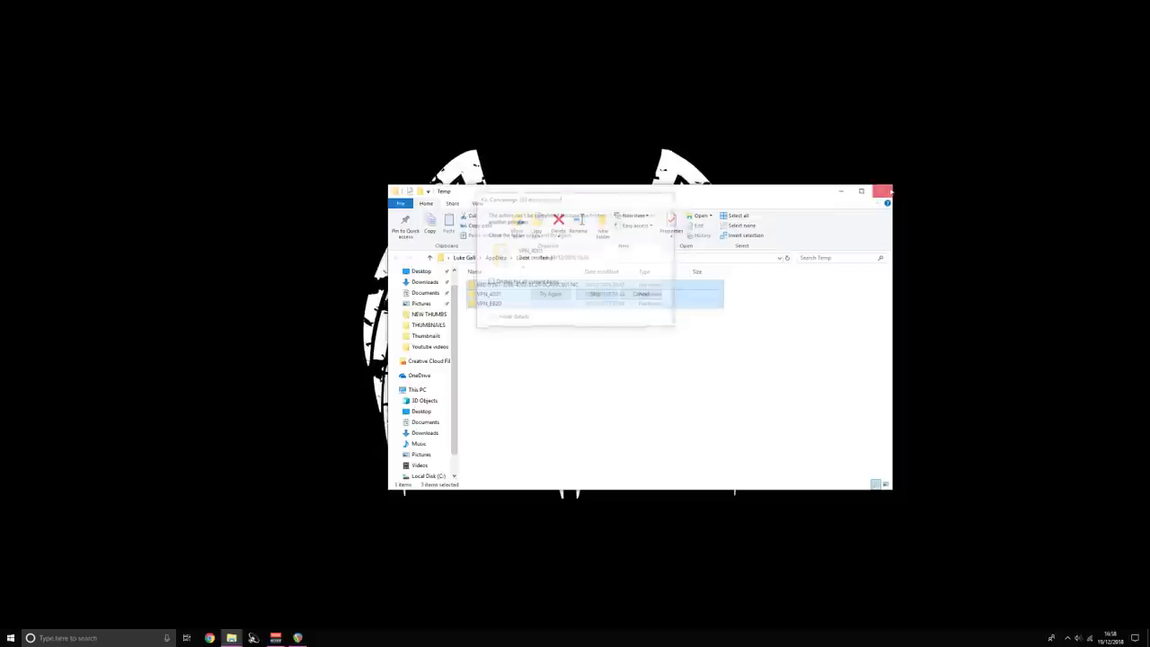
left_click(888, 191)
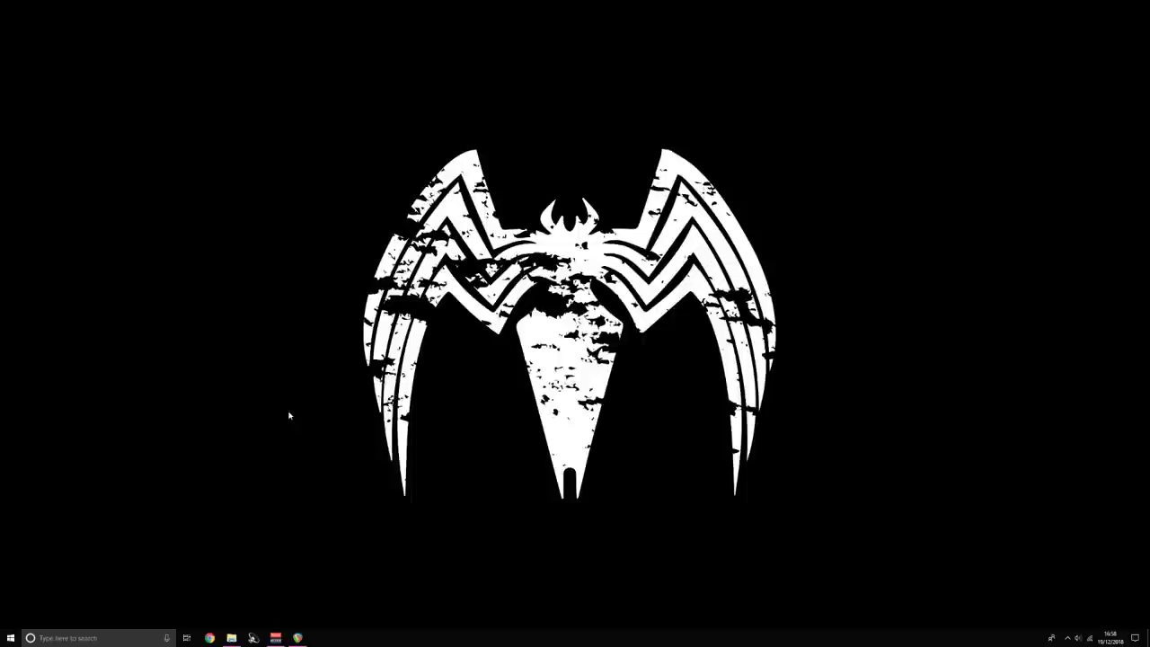
Switch to GeForce Experience and check its drivers page for an available Game Ready driver.
key("super")
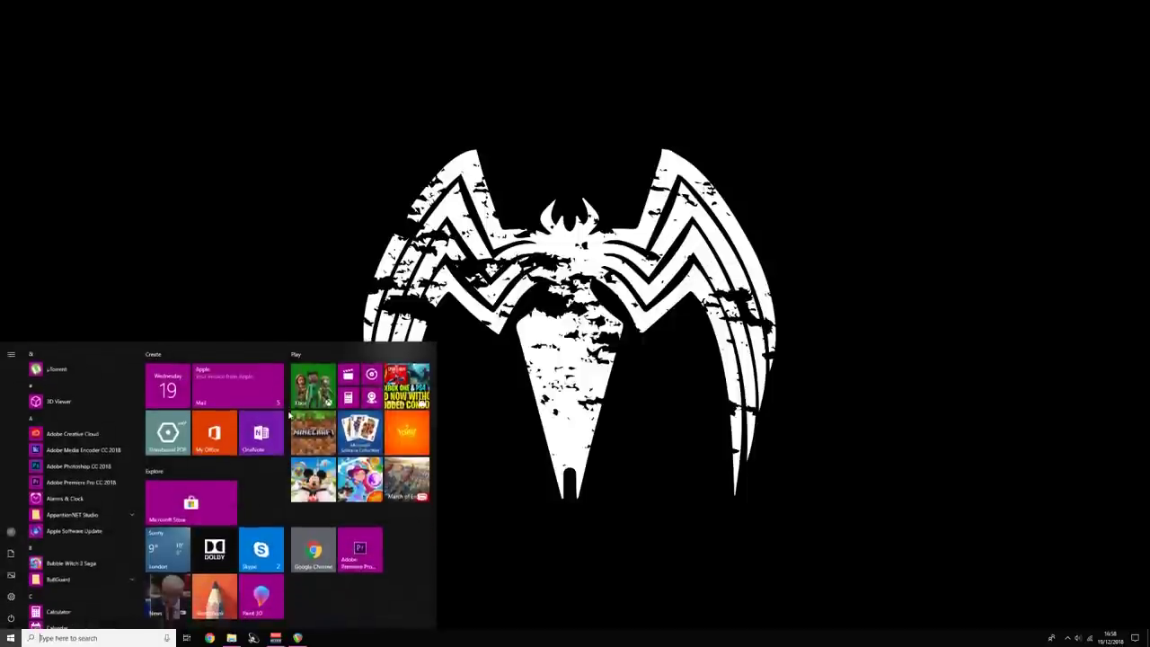
type("gefi")
key("BackSpace")
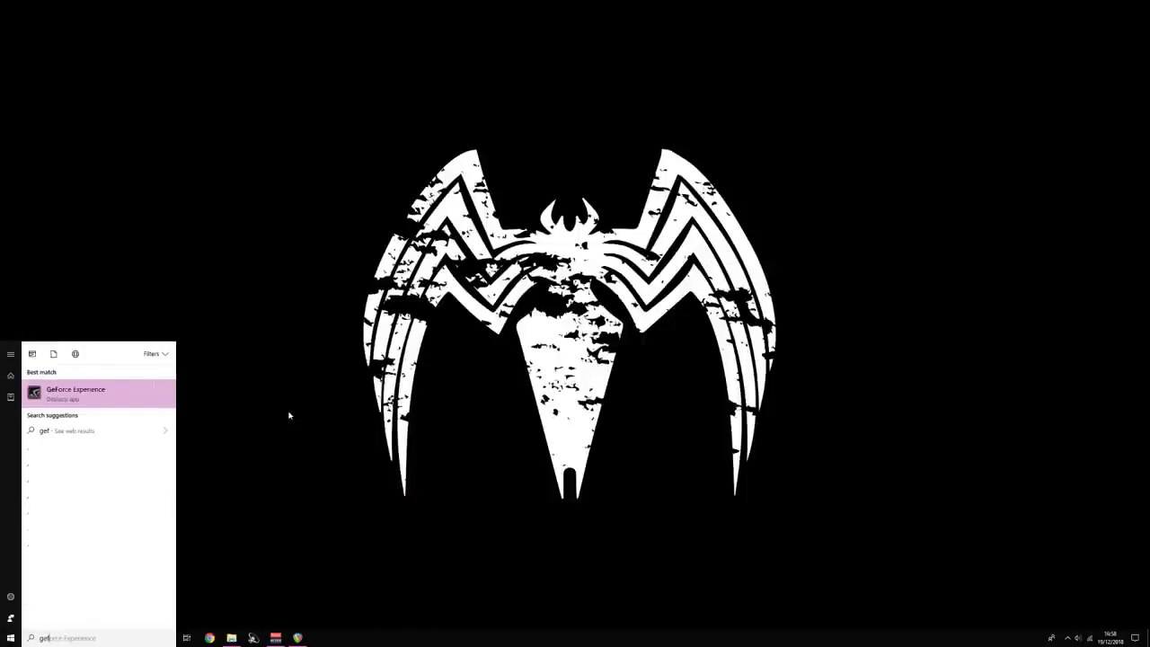
key("Return")
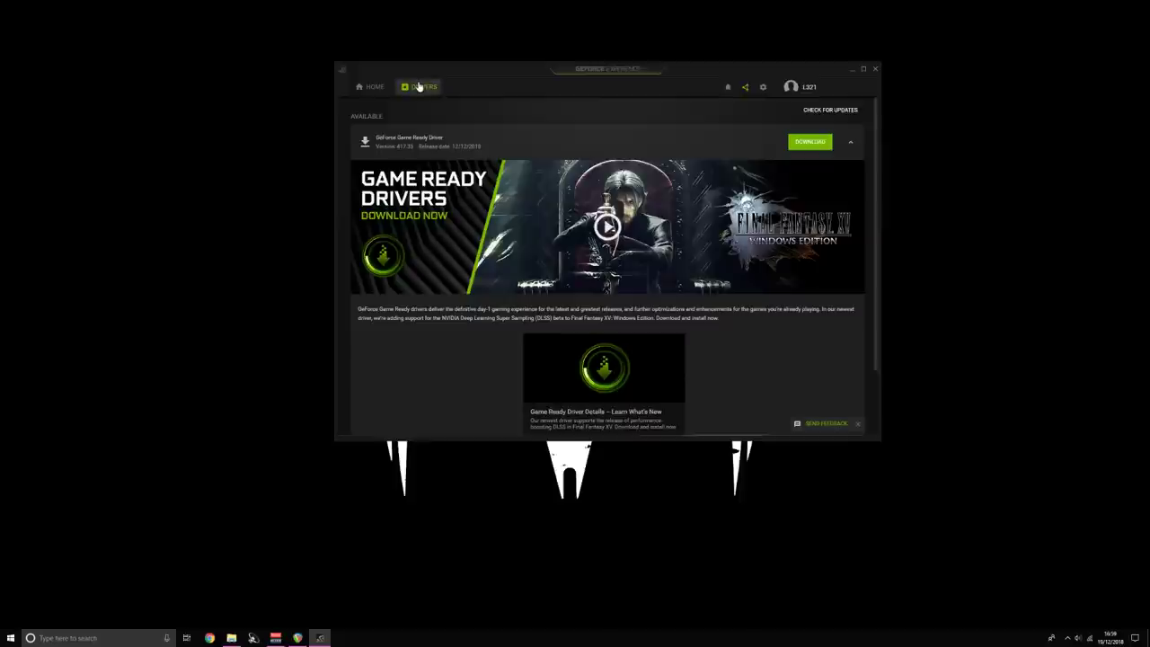
left_click(425, 138)
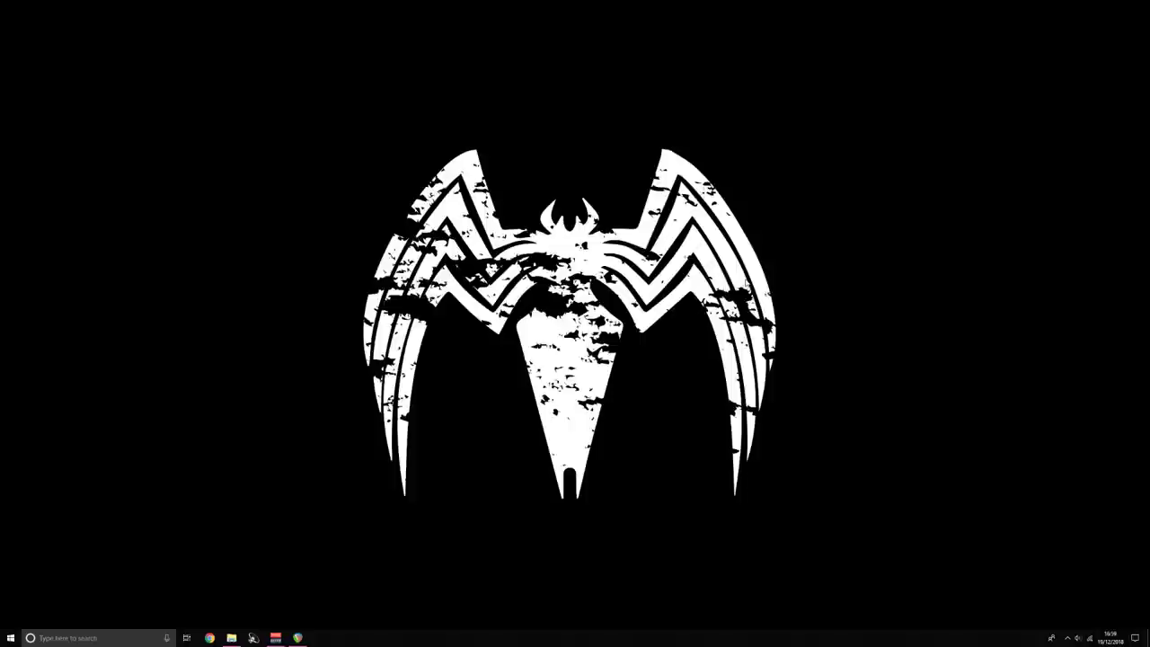
Open Apps & features in Windows Settings and look through the installed apps for ones that are not needed.
key("super")
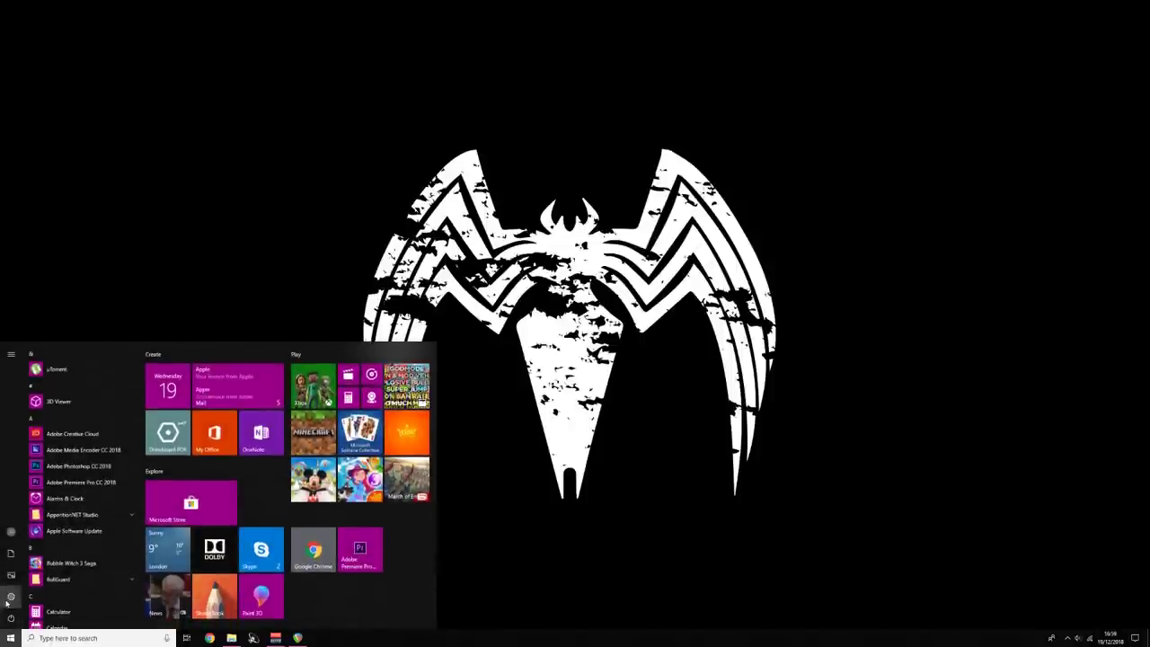
left_click(10, 596)
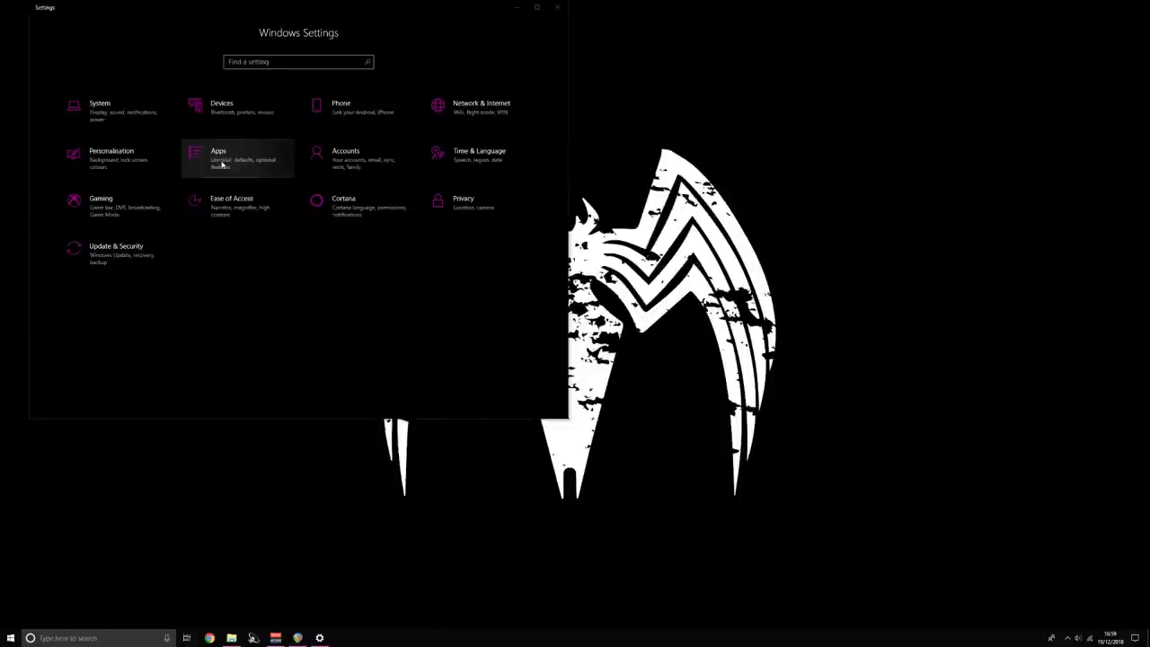
left_click(220, 158)
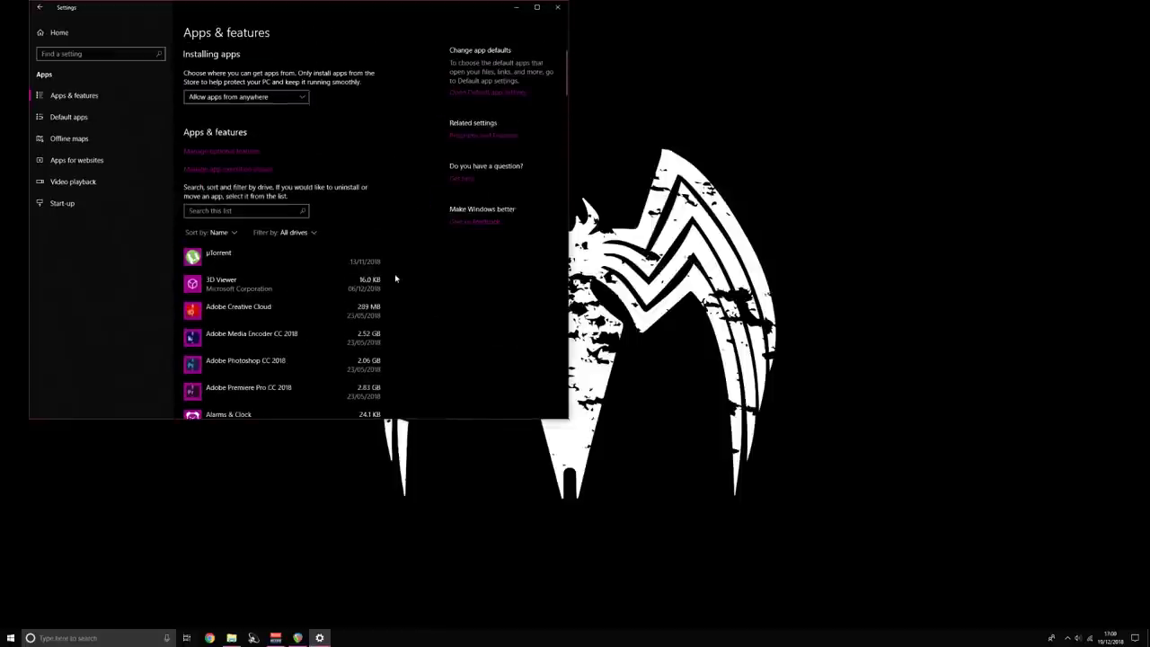
scroll(344, 298, "down", 8)
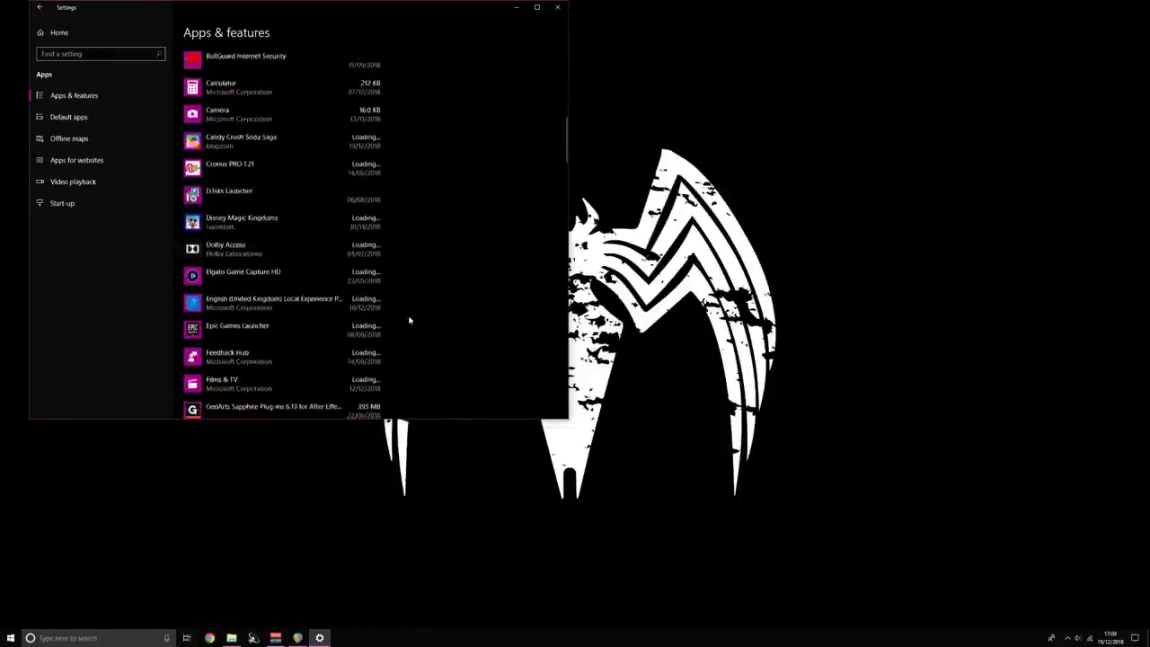
scroll(384, 328, "down", 10)
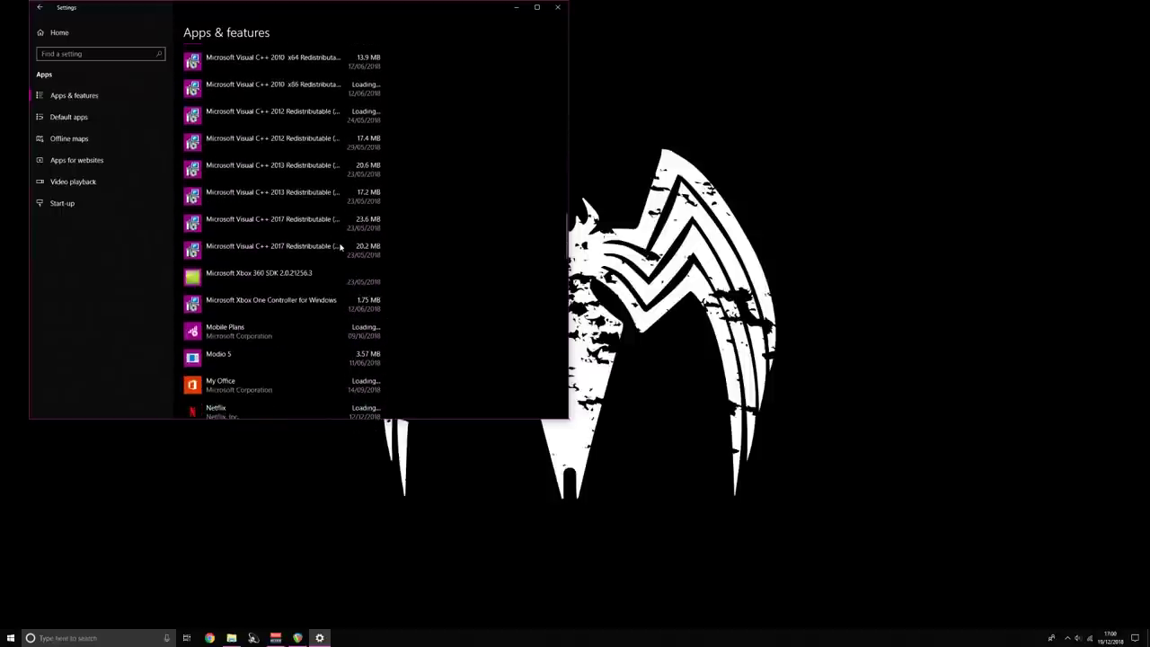
scroll(360, 260, "down", 15)
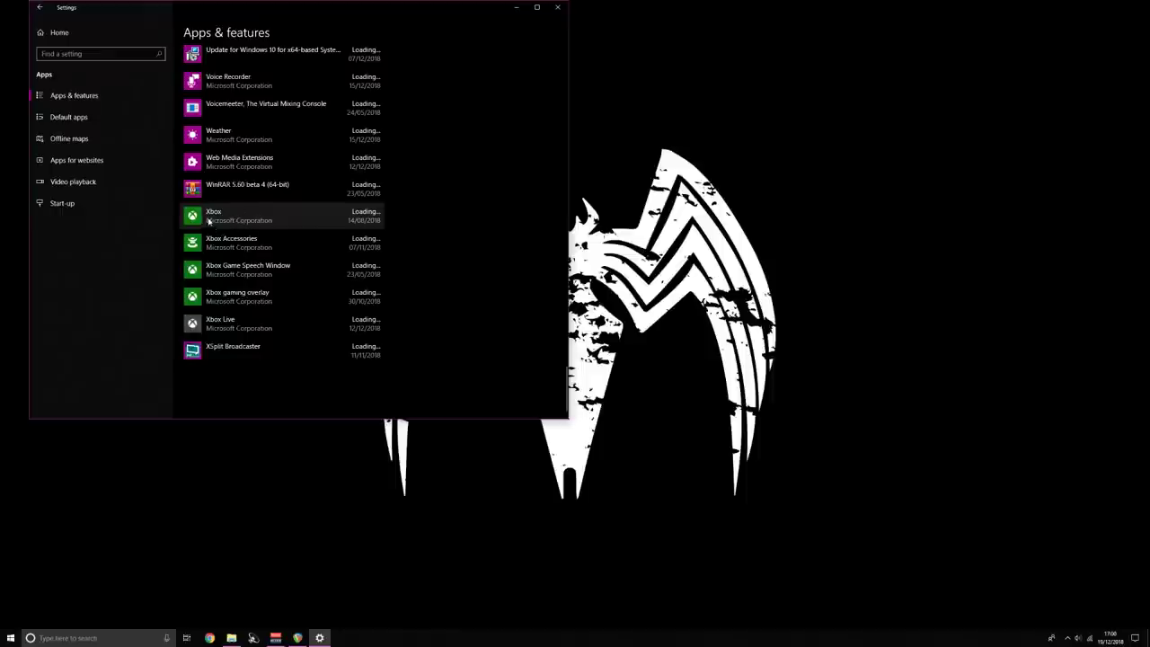
scroll(213, 217, "up", 3)
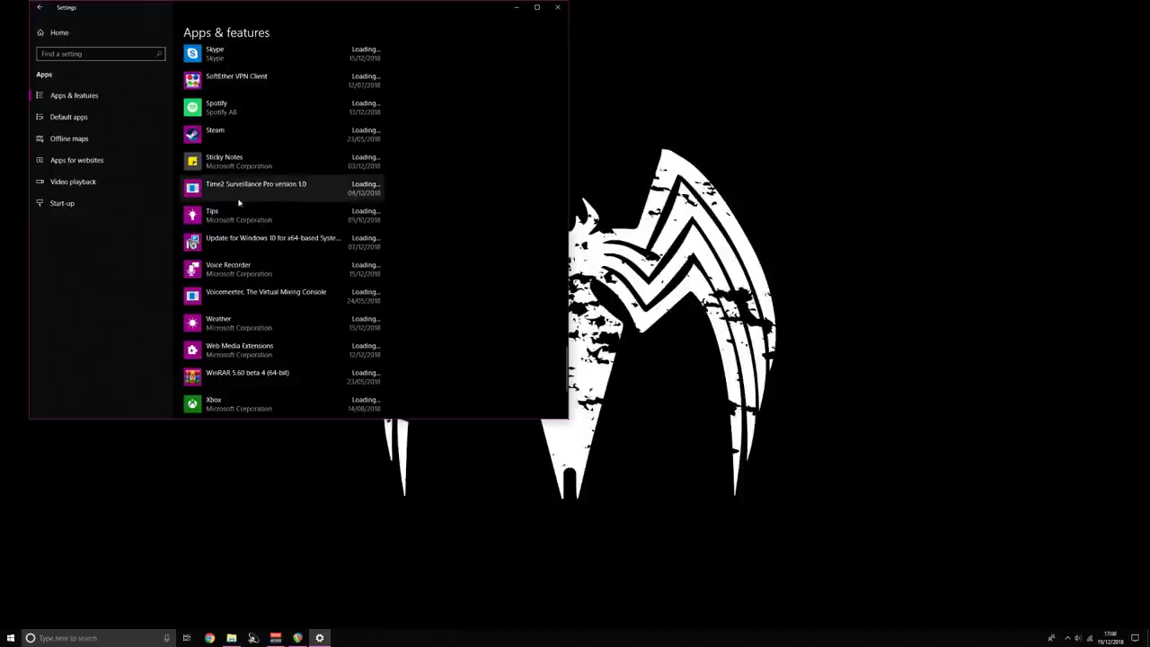
scroll(256, 218, "up", 3)
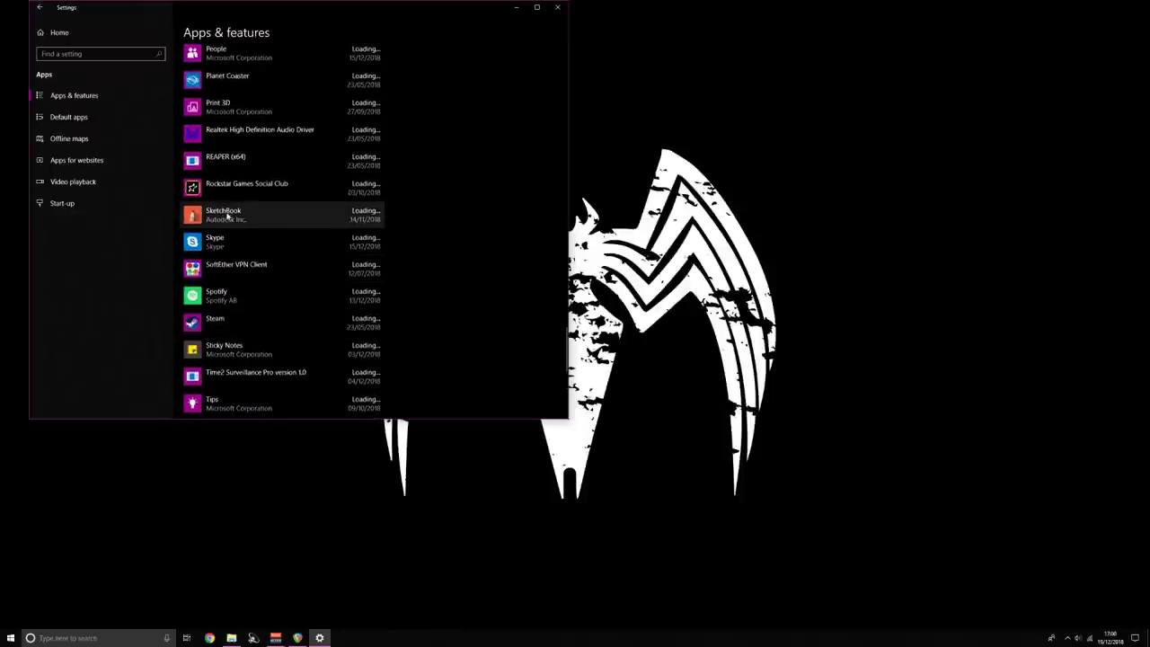
Find Microsoft Solitaire Collection in the installed apps list and show its uninstall option.
scroll(223, 224, "up", 2)
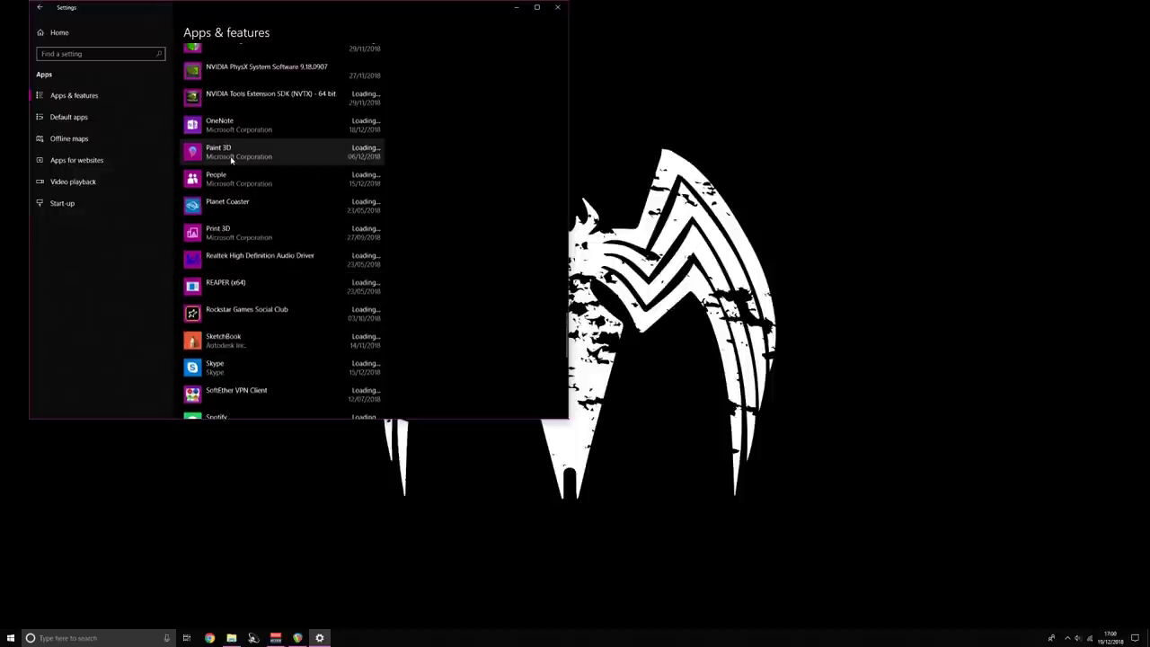
scroll(257, 214, "up", 5)
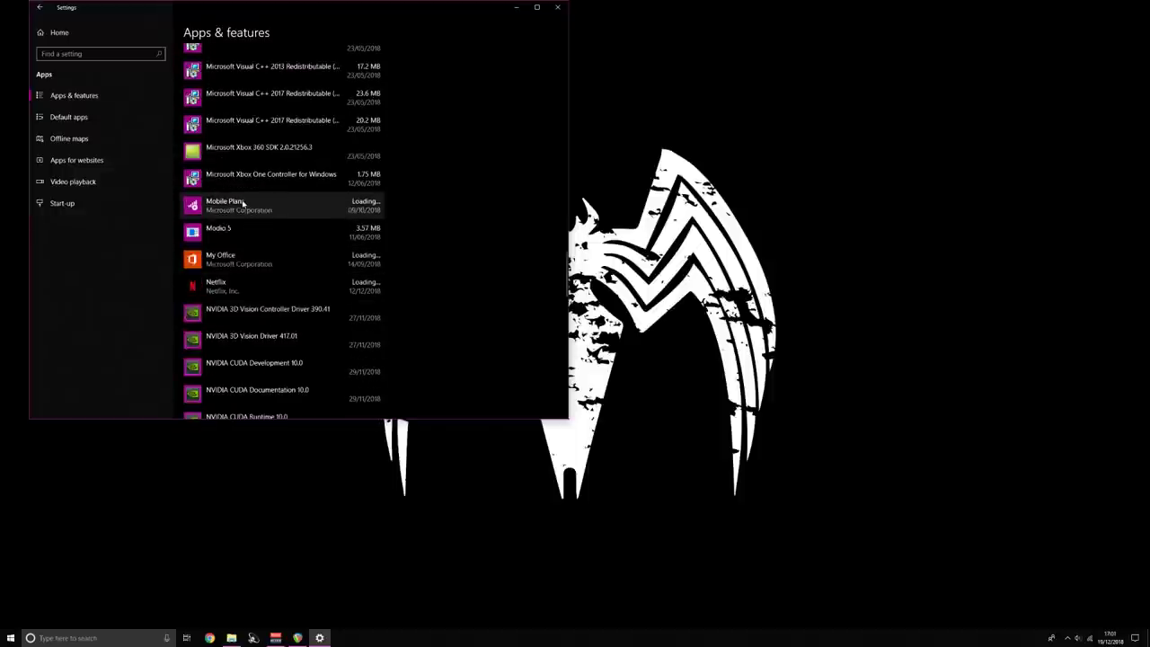
scroll(258, 216, "up", 5)
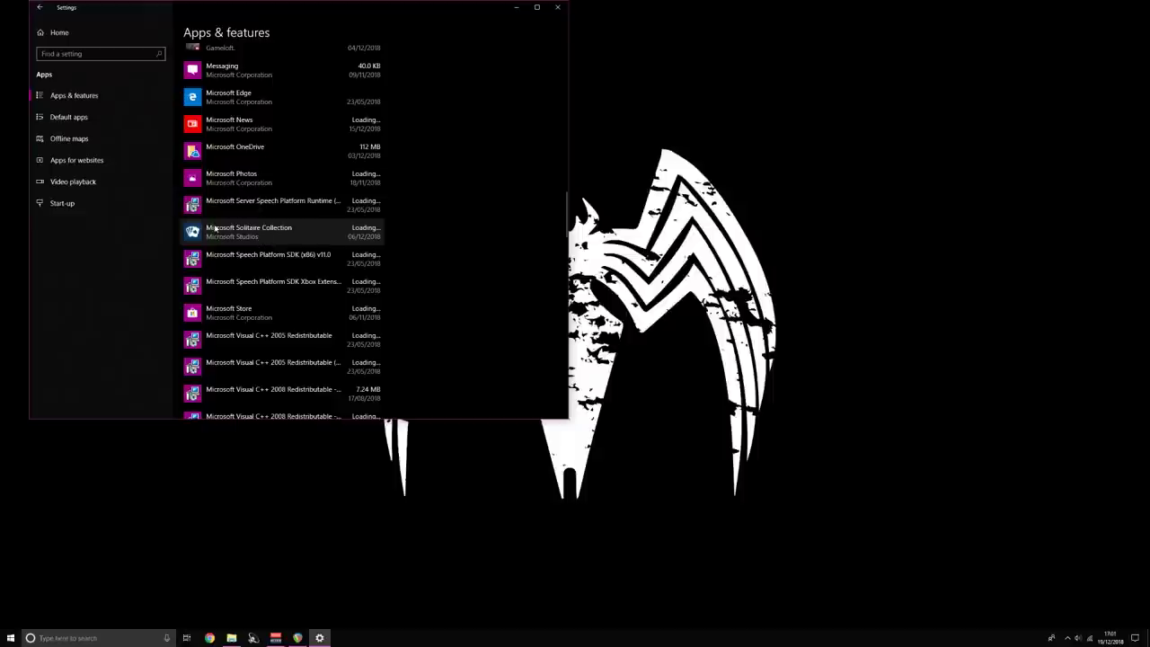
left_click(227, 235)
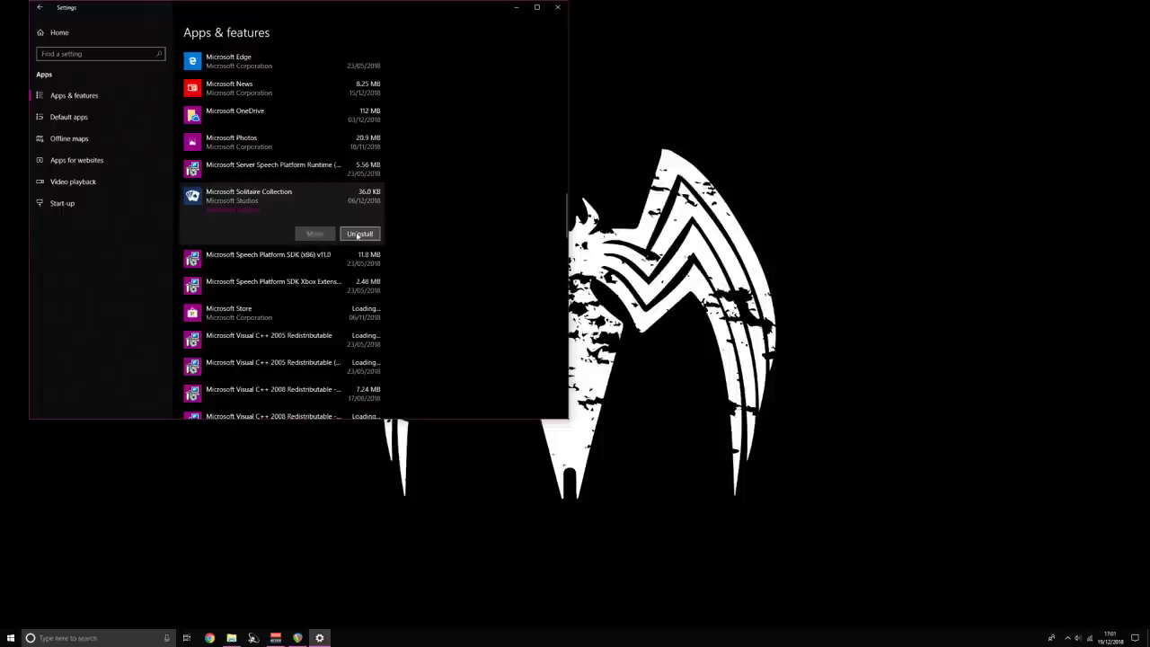
Uninstall Disney Magic Kingdoms from the installed apps.
scroll(364, 263, "up", 3)
scroll(364, 262, "up", 5)
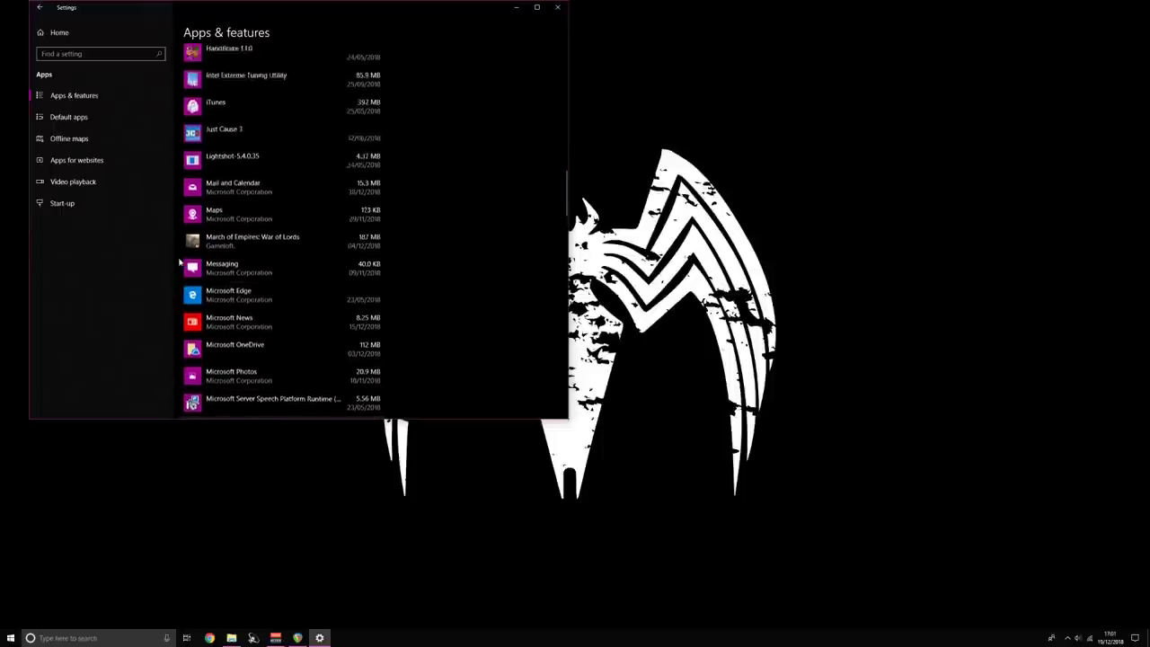
scroll(327, 265, "up", 3)
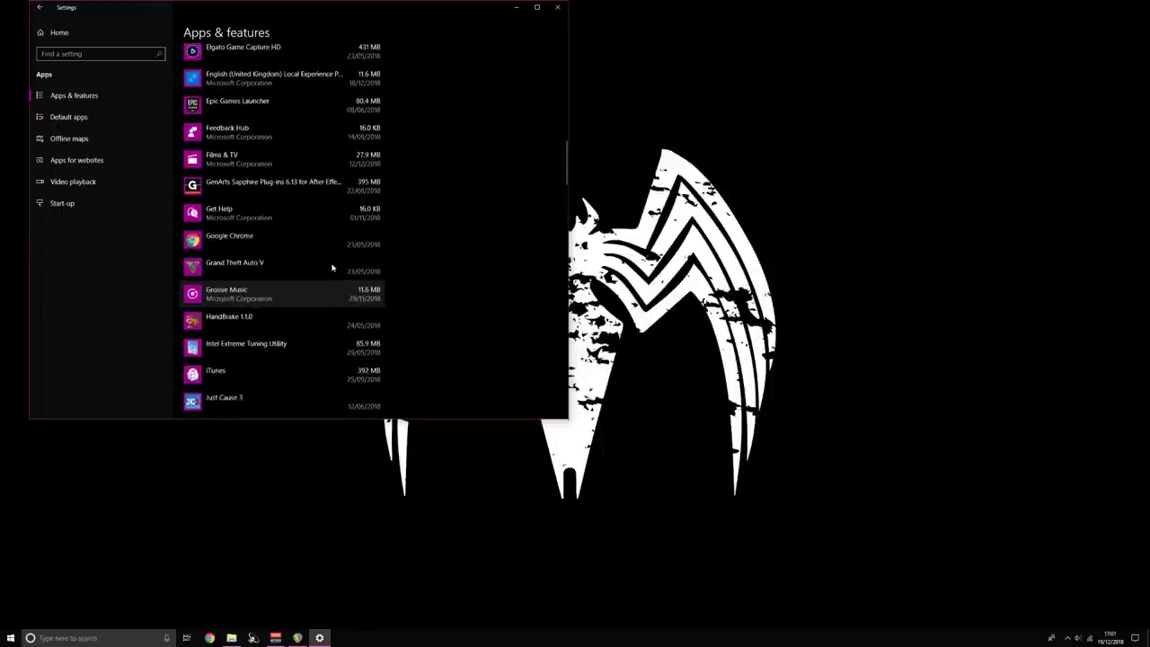
scroll(327, 267, "up", 4)
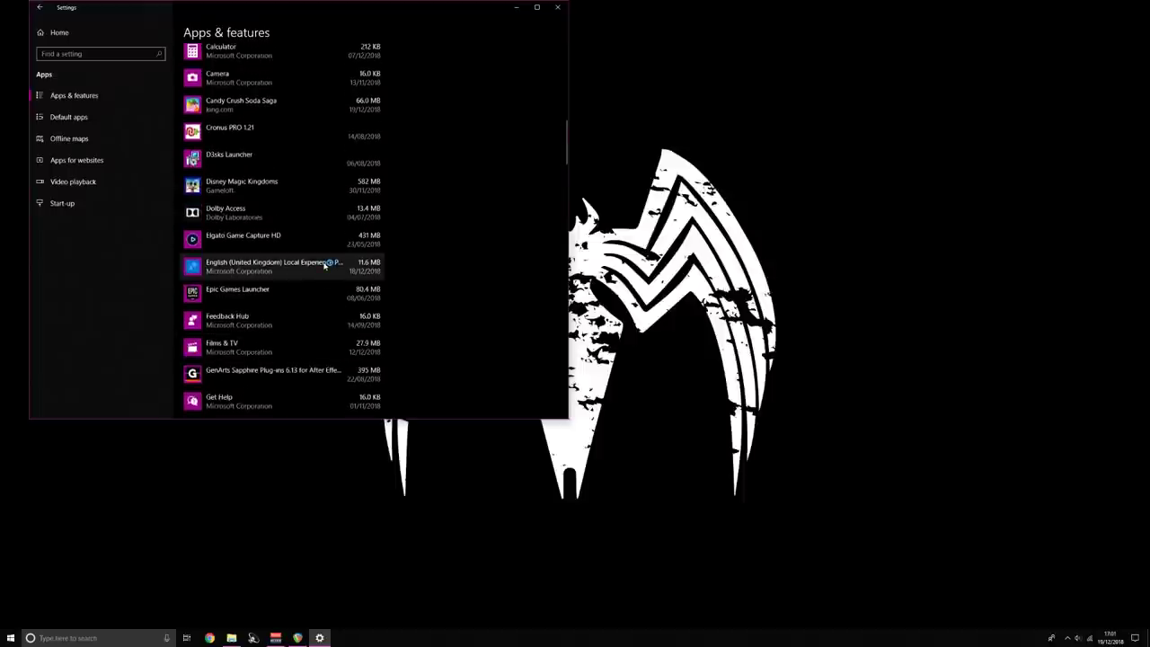
left_click(229, 188)
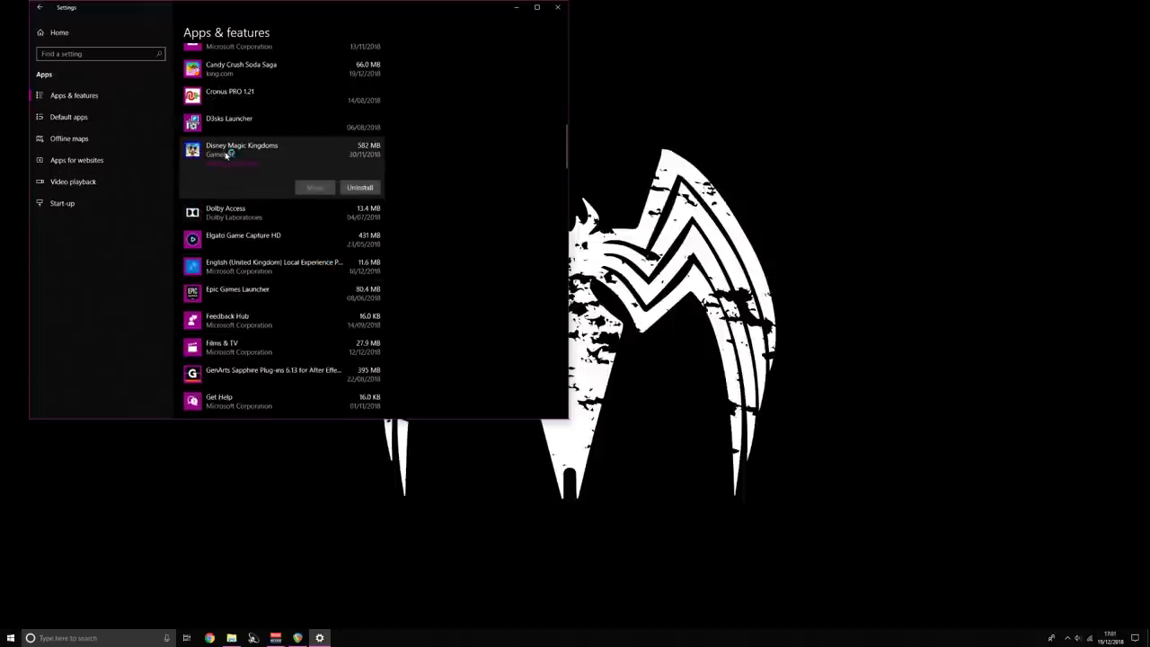
left_click(359, 187)
left_click(398, 187)
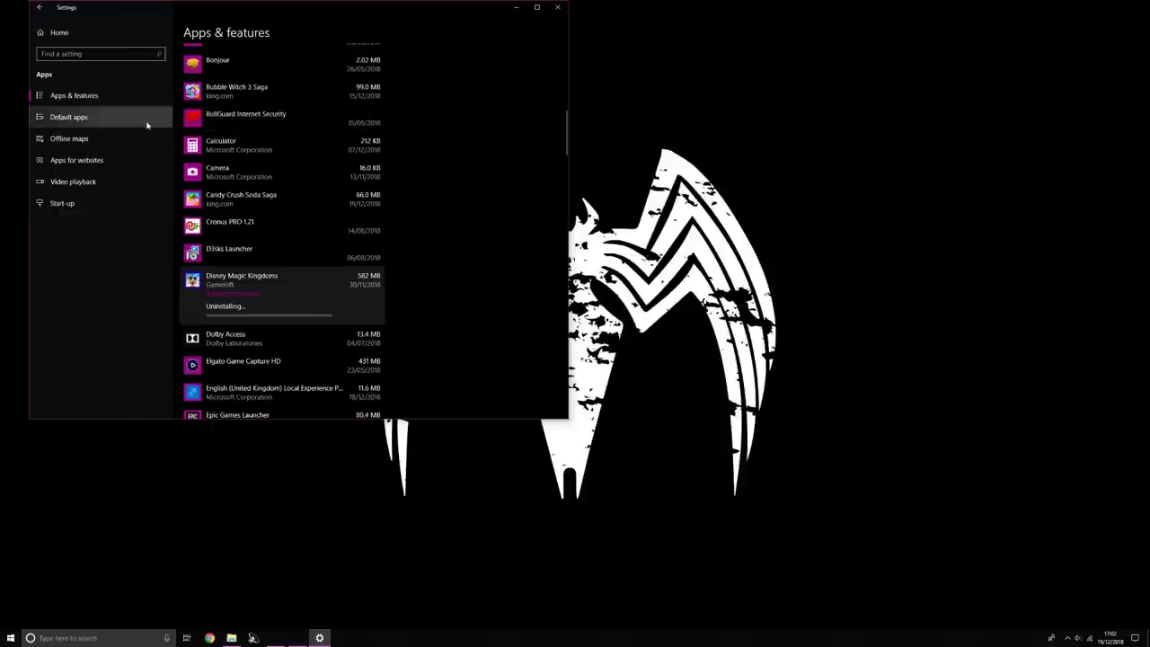
Review the Offline maps settings and the Bluetooth & other devices page, and close the Settings window.
left_click(83, 119)
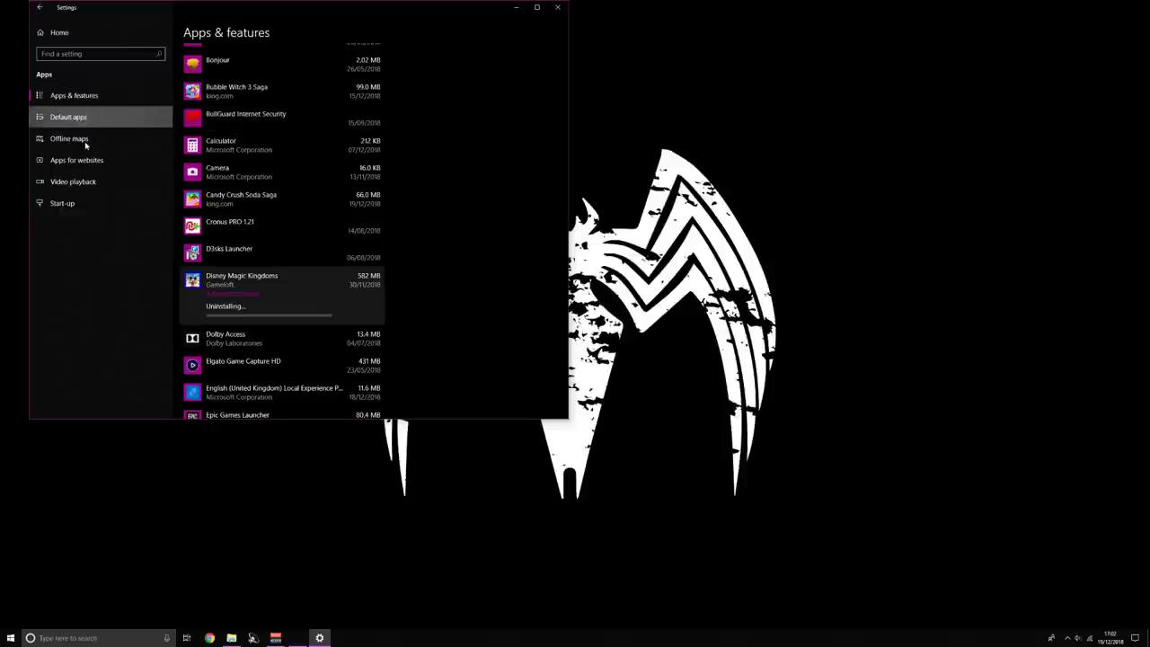
left_click(84, 140)
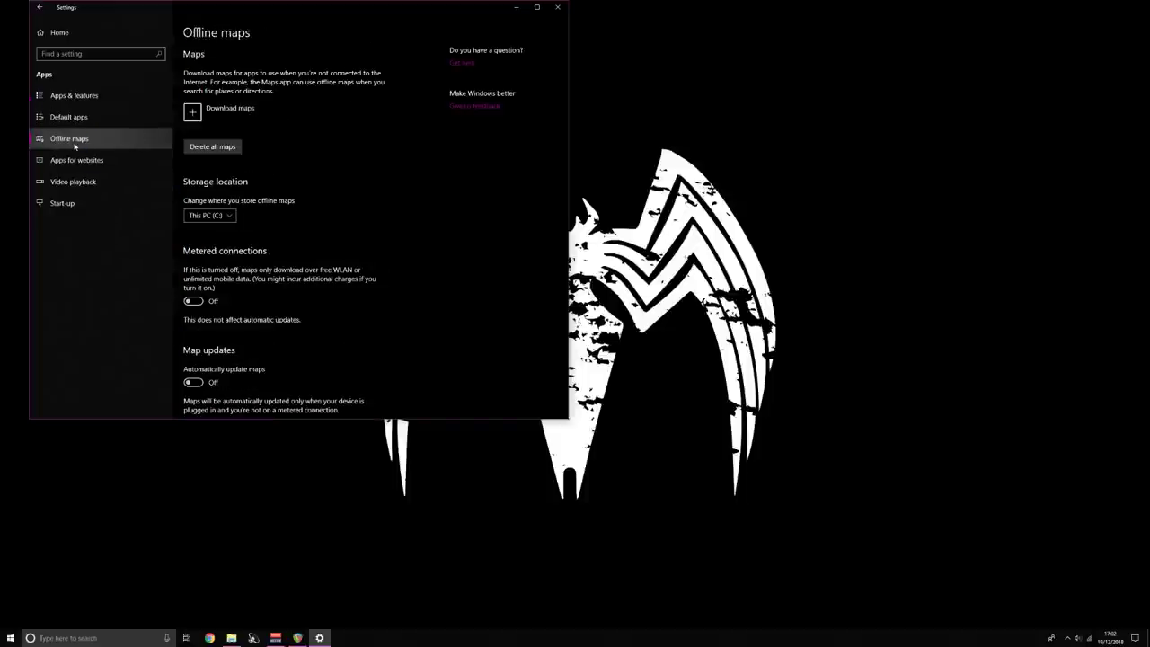
scroll(269, 235, "down", 2)
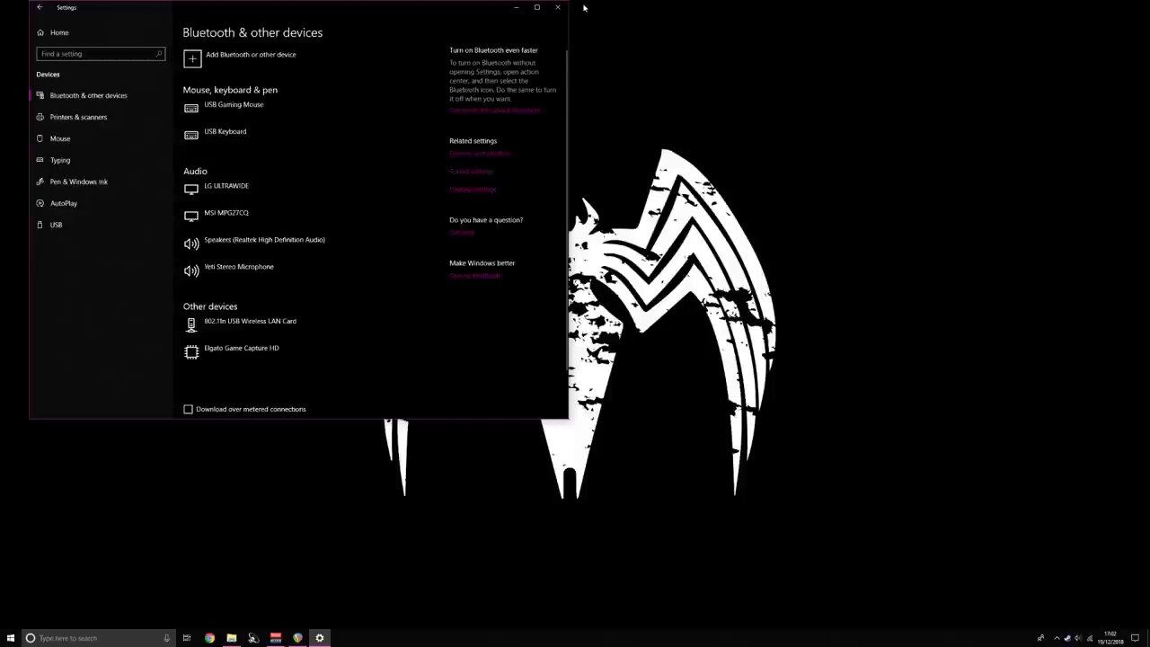
left_click(557, 8)
Search Windows for the power plan settings and choose the High performance plan in the advanced power settings.
key("super")
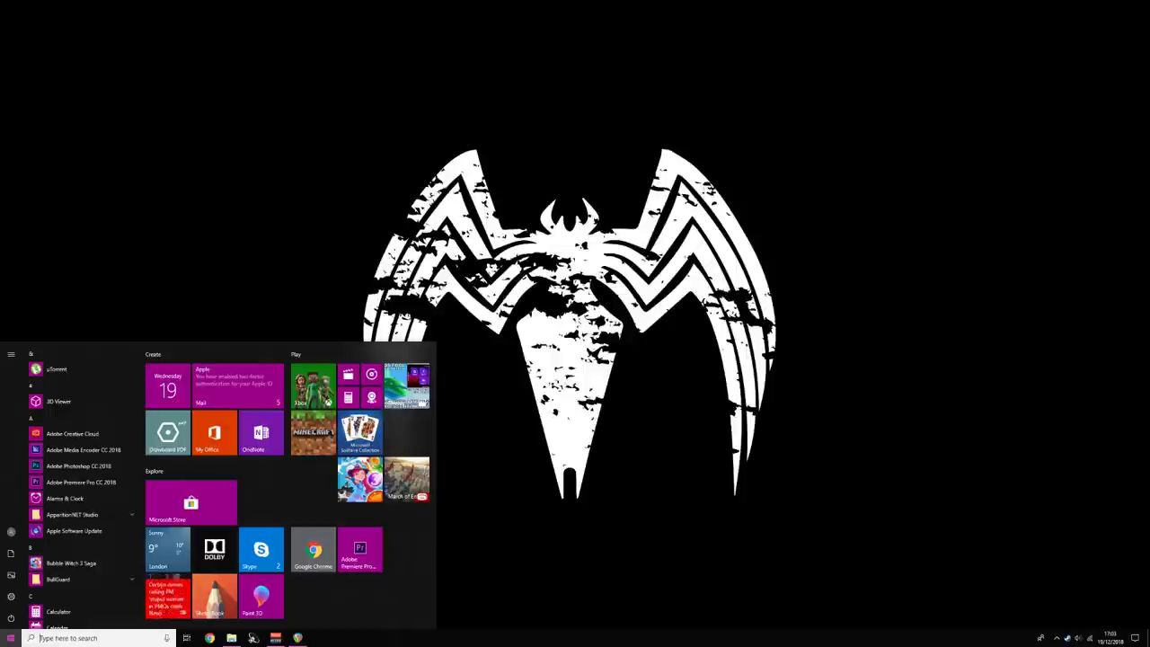
type("power")
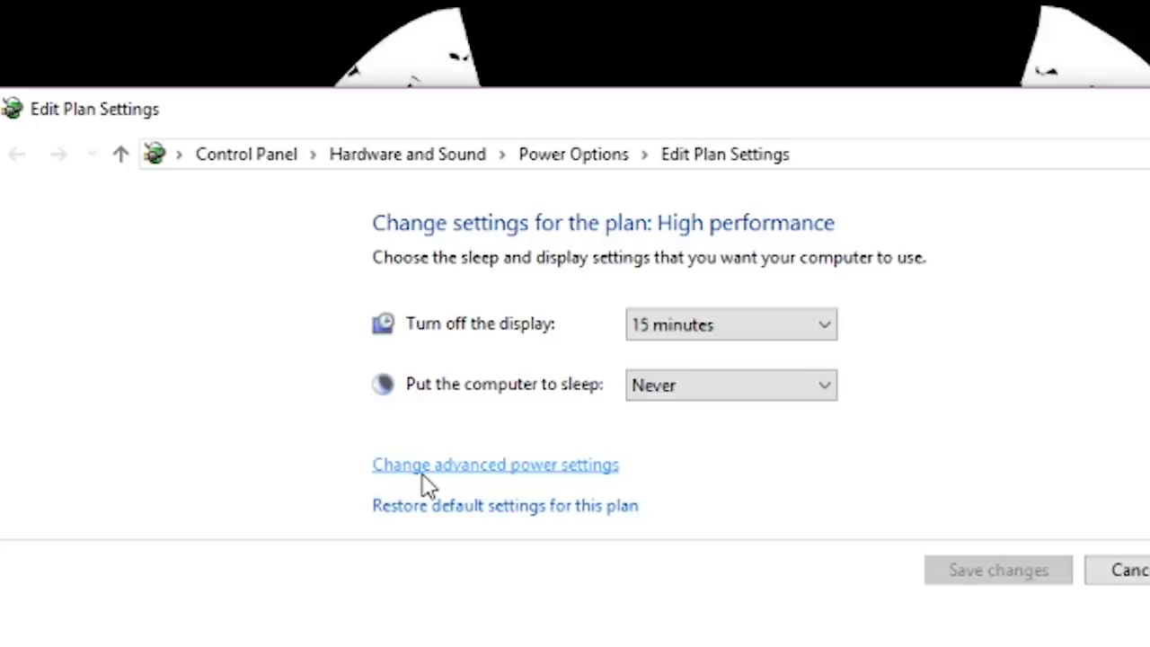
left_click(485, 467)
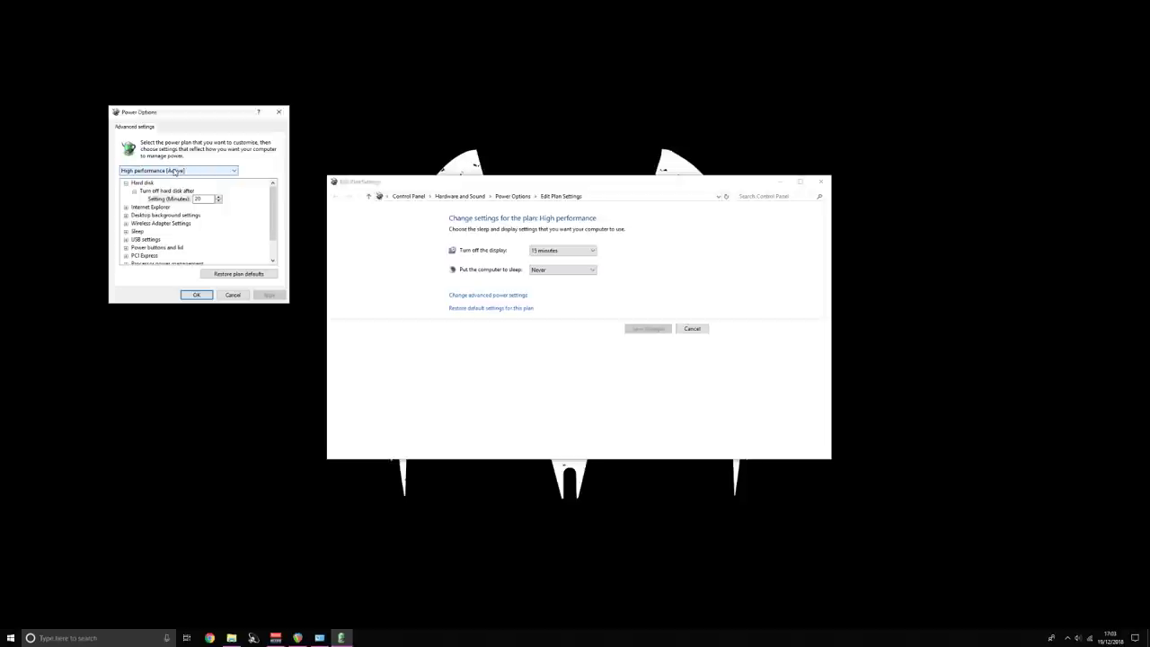
left_click(175, 170)
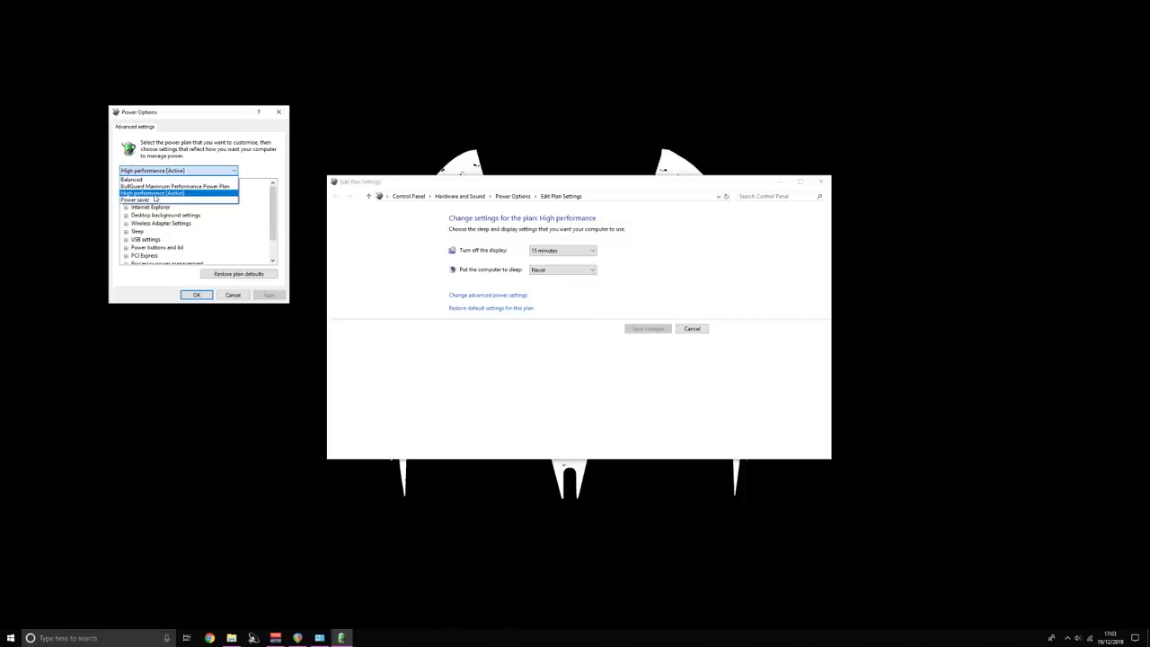
left_click(155, 194)
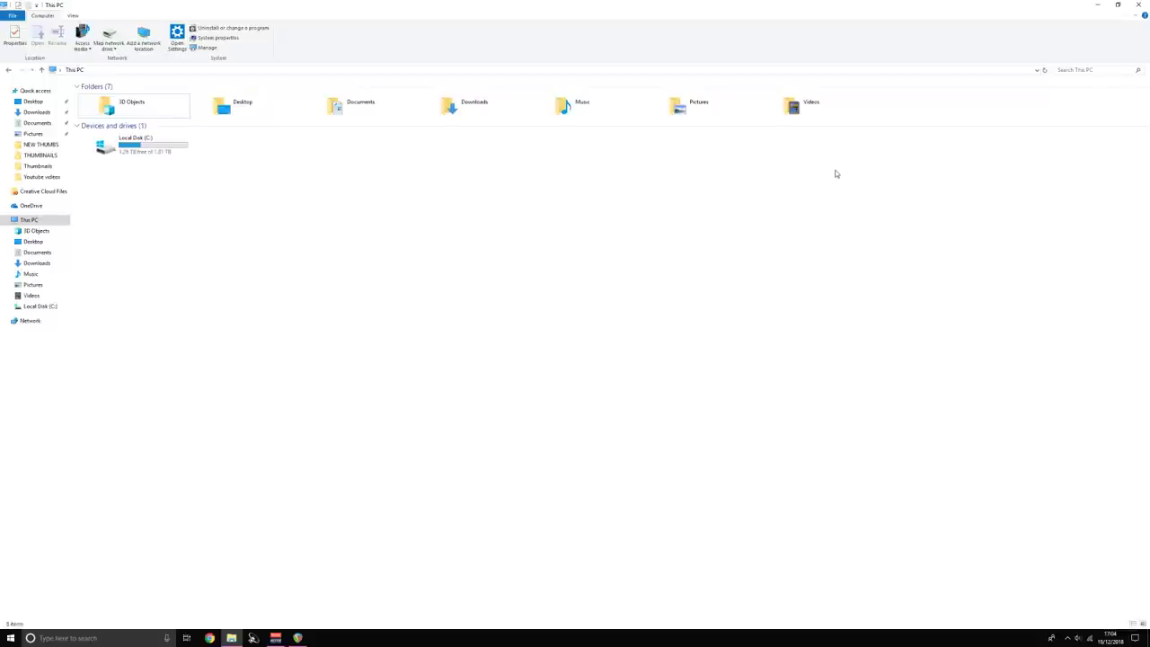
Open the system properties of This PC from File Explorer.
left_click(135, 151)
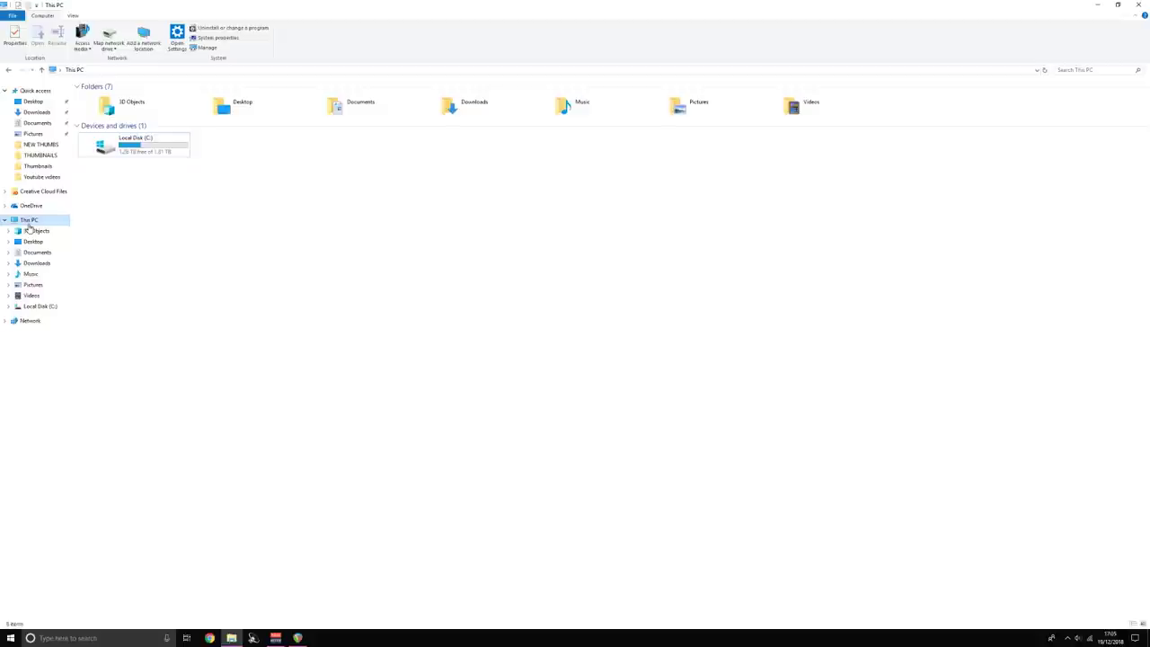
right_click(28, 221)
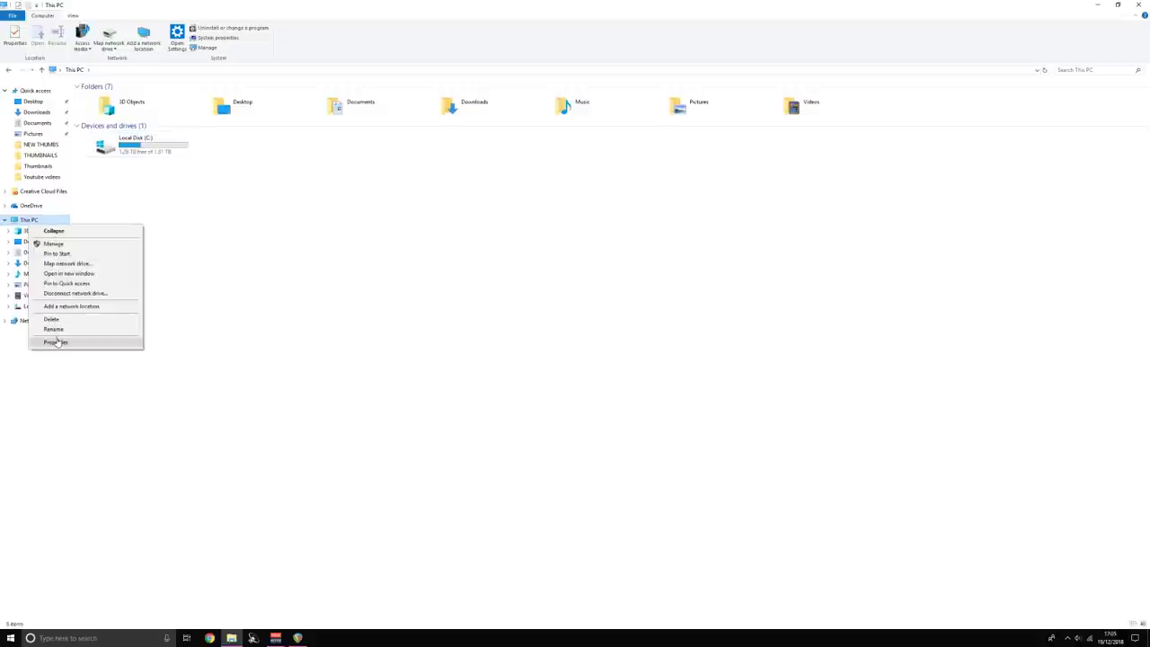
left_click(55, 342)
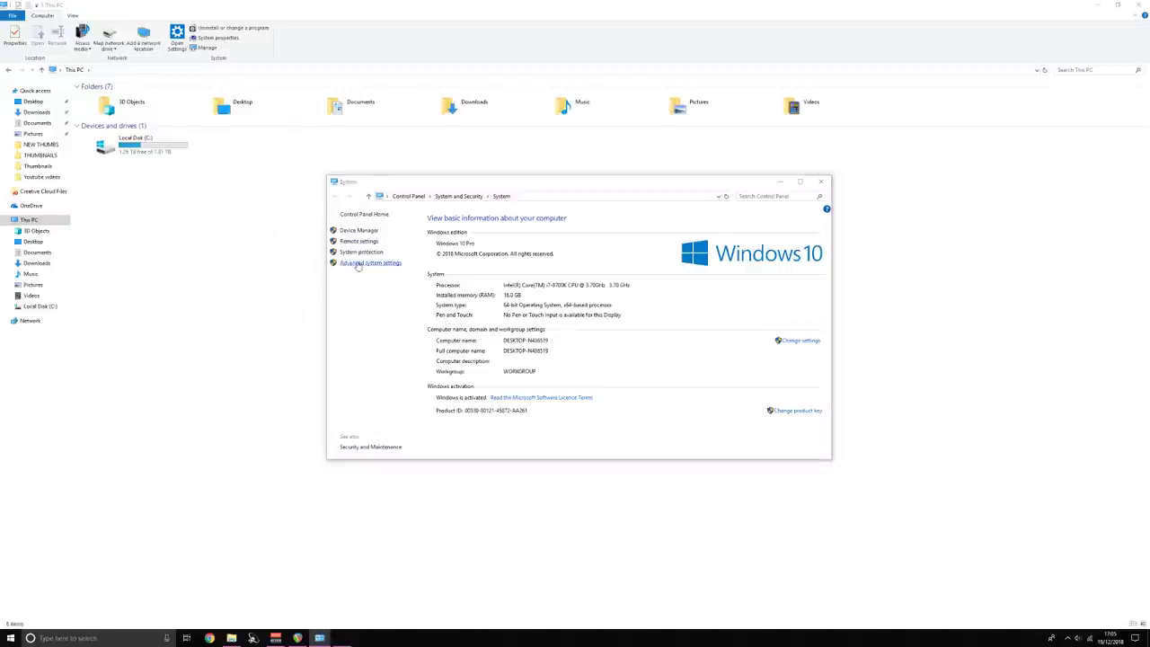
Try Adjust for best performance in the advanced Performance Options, cancel both dialogs and minimise the System and File Explorer windows.
left_click(370, 262)
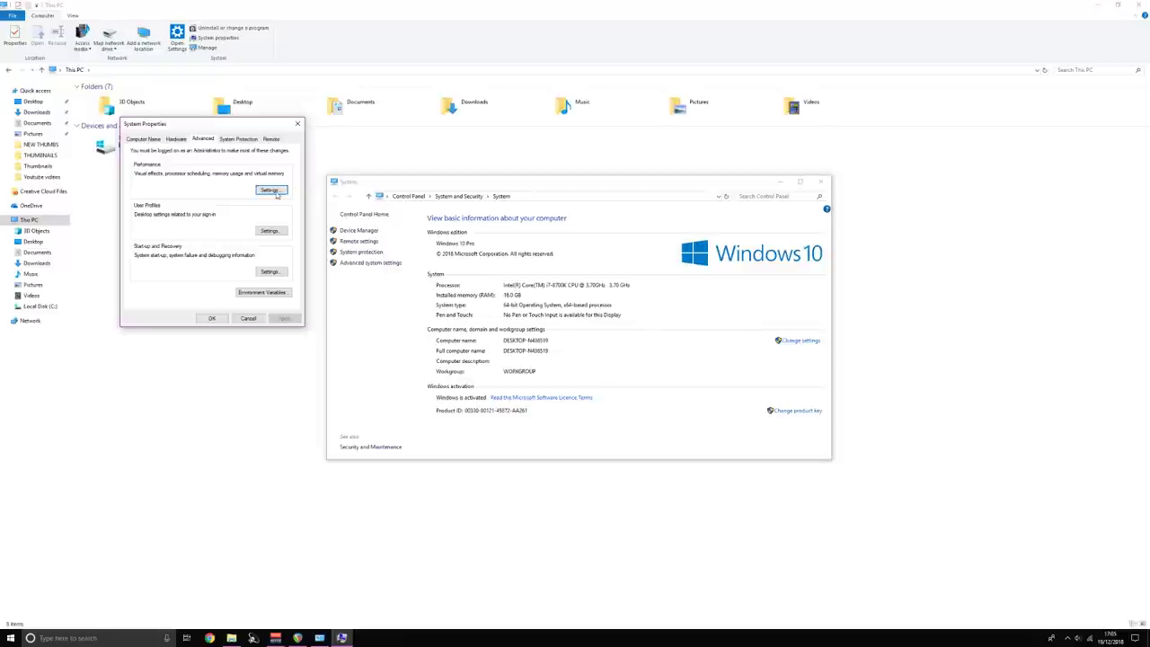
left_click(270, 189)
left_click_drag(185, 161, 452, 141)
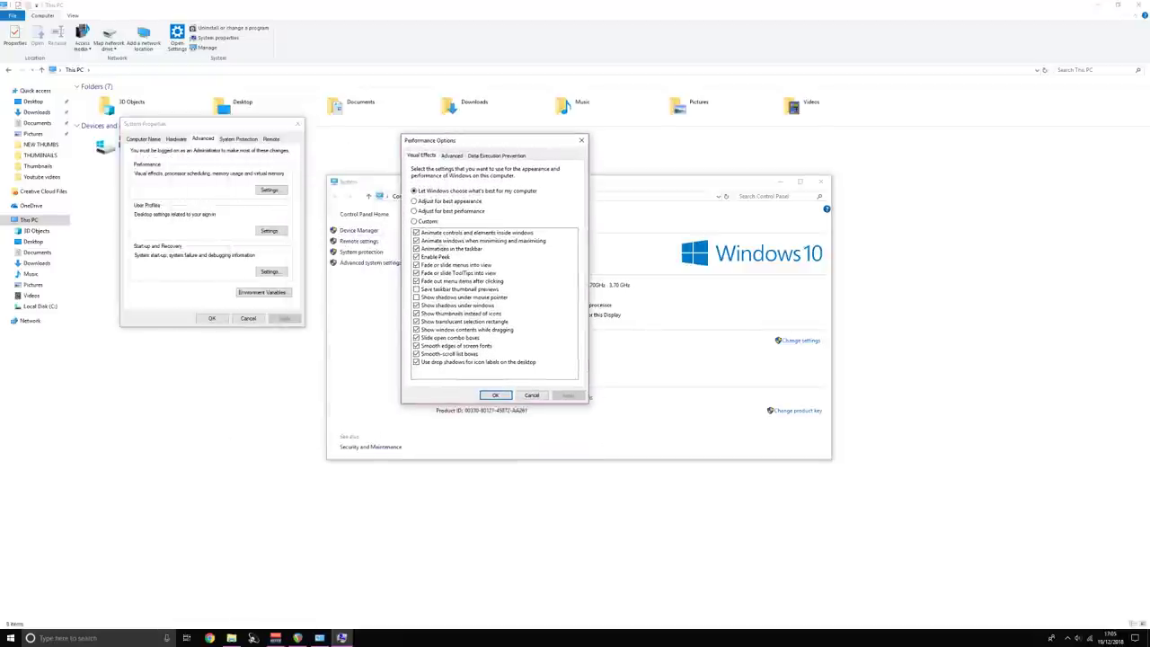
left_click(452, 211)
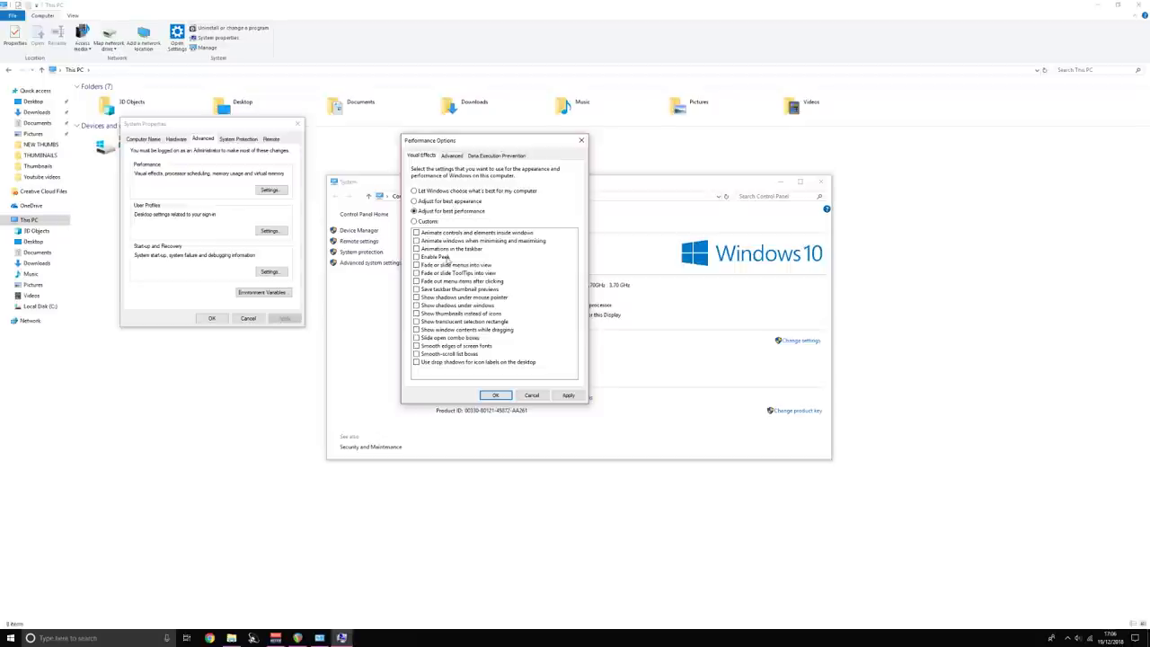
left_click(531, 395)
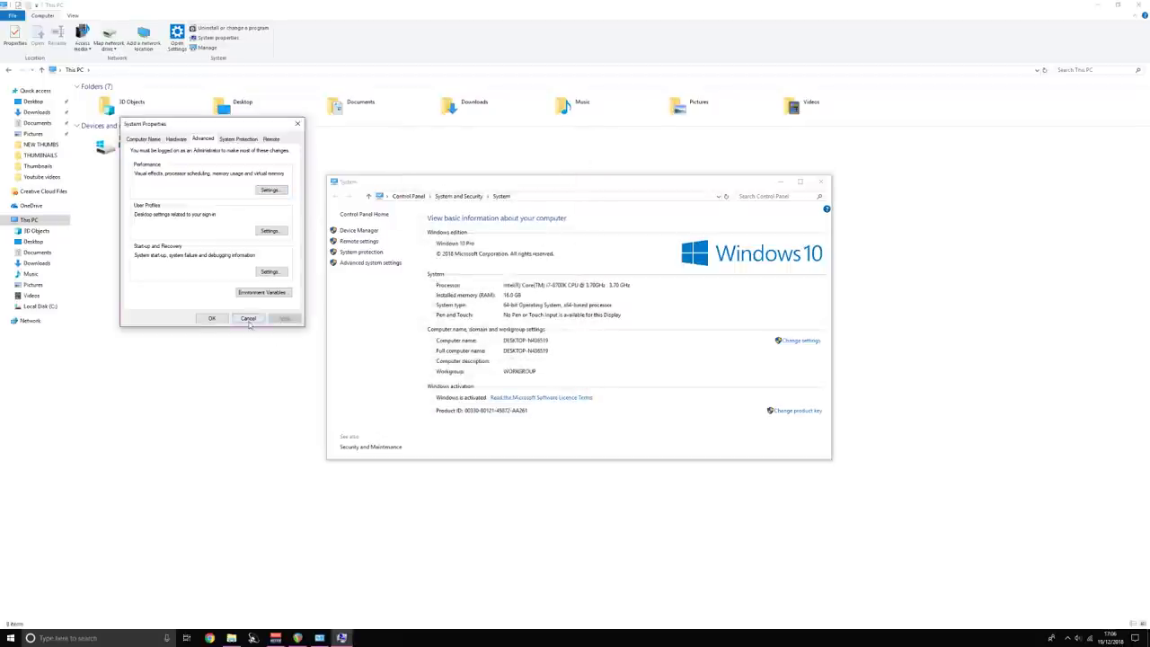
left_click(248, 318)
left_click(779, 181)
left_click(1096, 4)
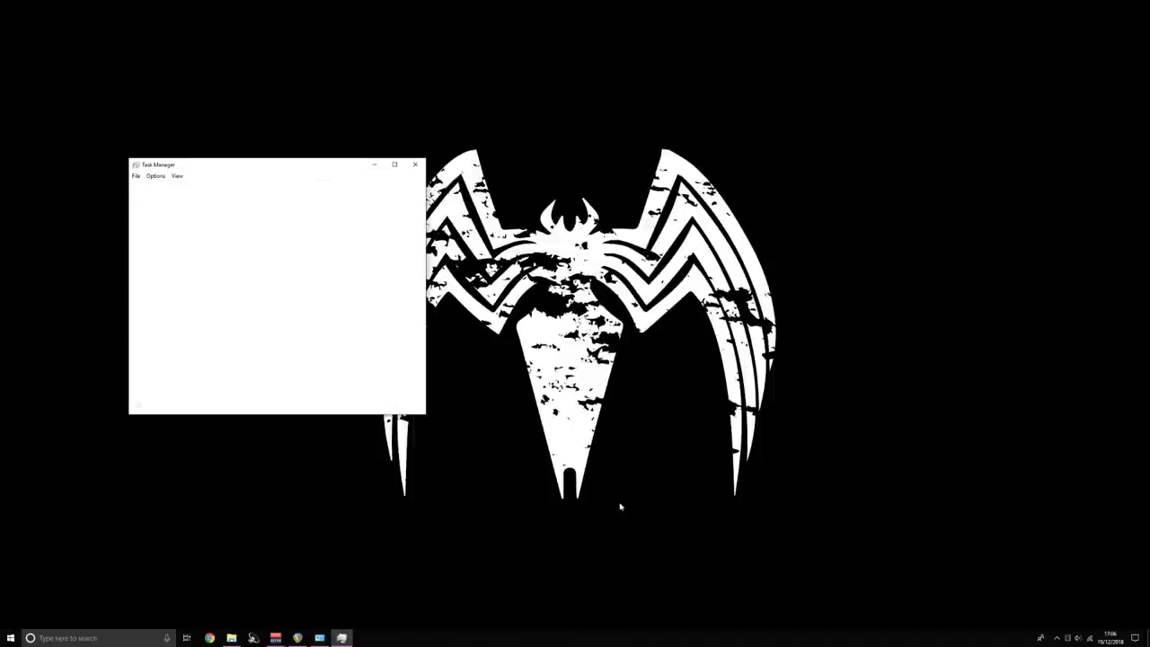
Switch to Task Manager and examine the running apps and background processes for ones that are not needed.
scroll(213, 311, "down", 1)
scroll(213, 311, "down", 12)
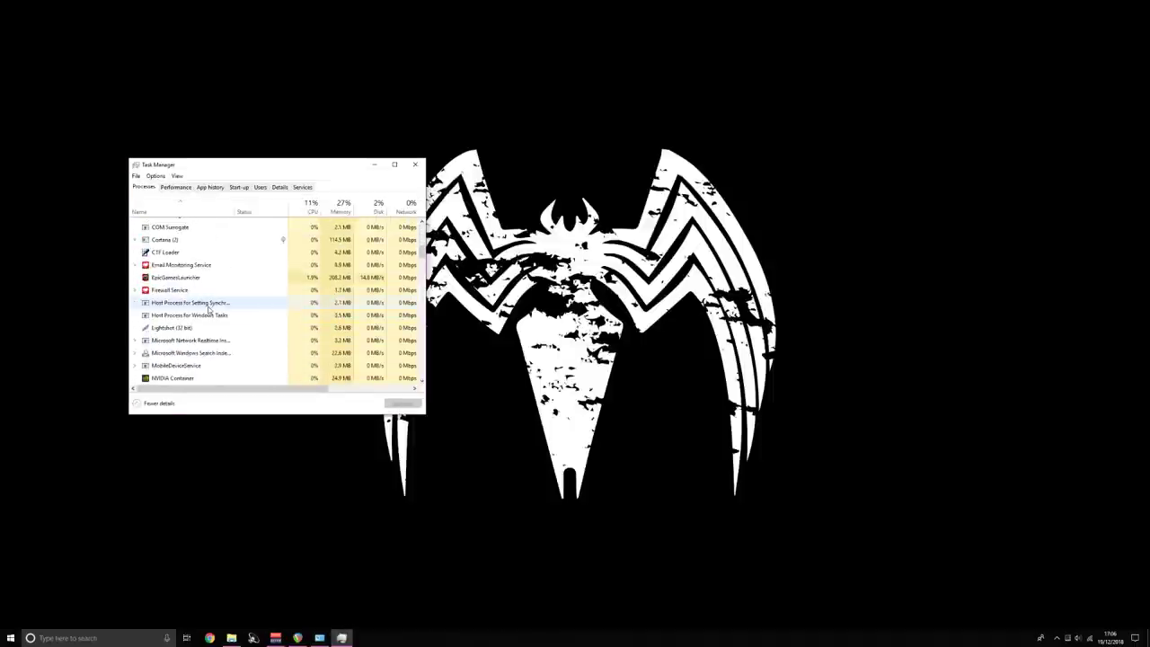
scroll(209, 287, "up", 10)
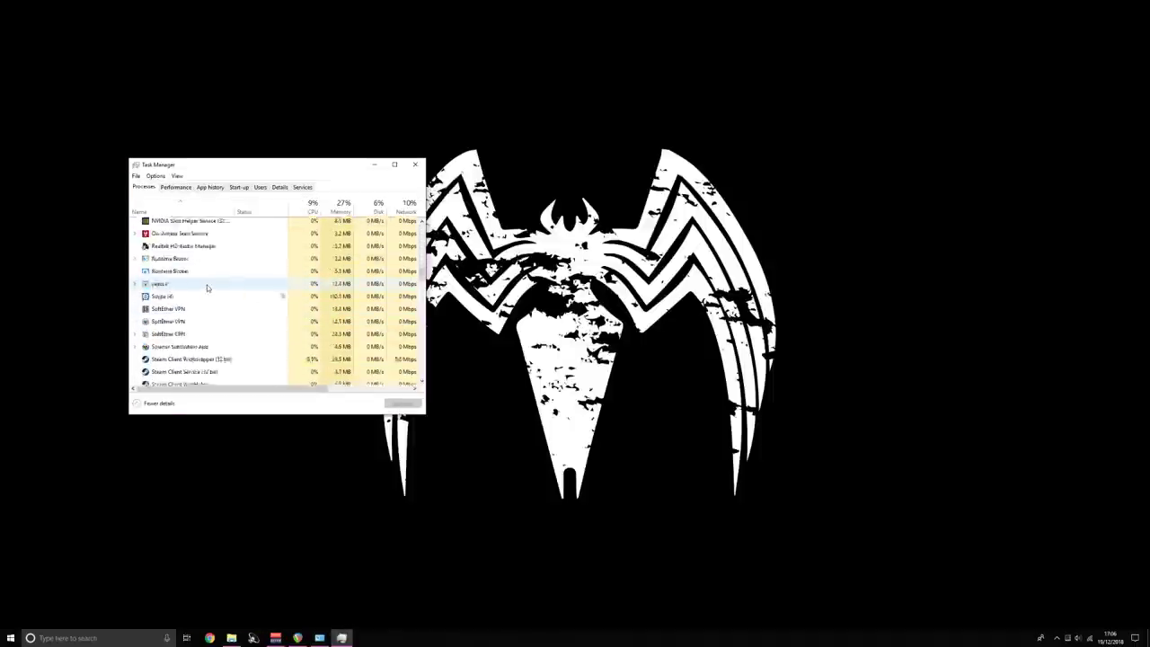
scroll(209, 287, "up", 6)
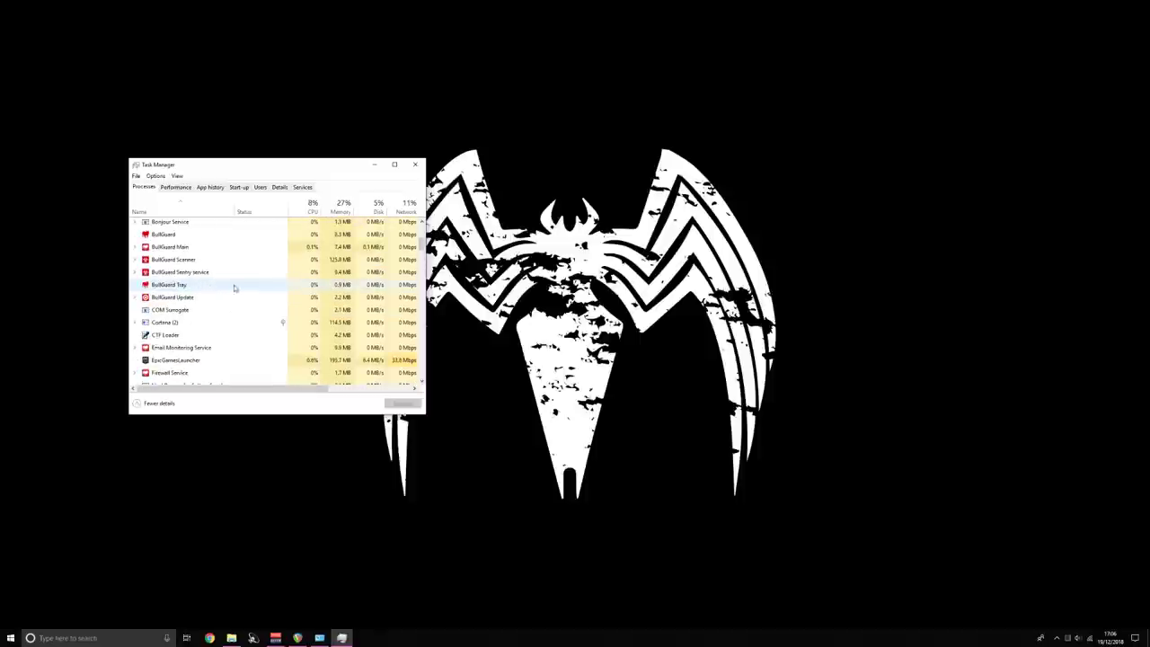
scroll(227, 316, "down", 2)
scroll(226, 316, "down", 15)
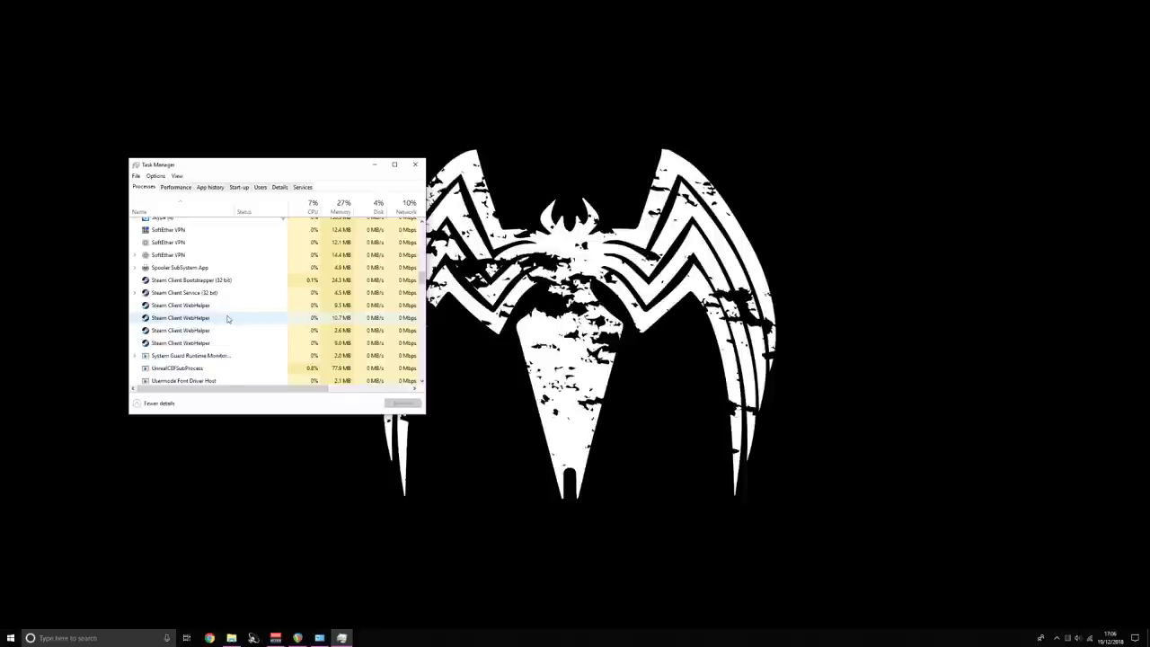
scroll(227, 318, "down", 8)
scroll(228, 324, "up", 10)
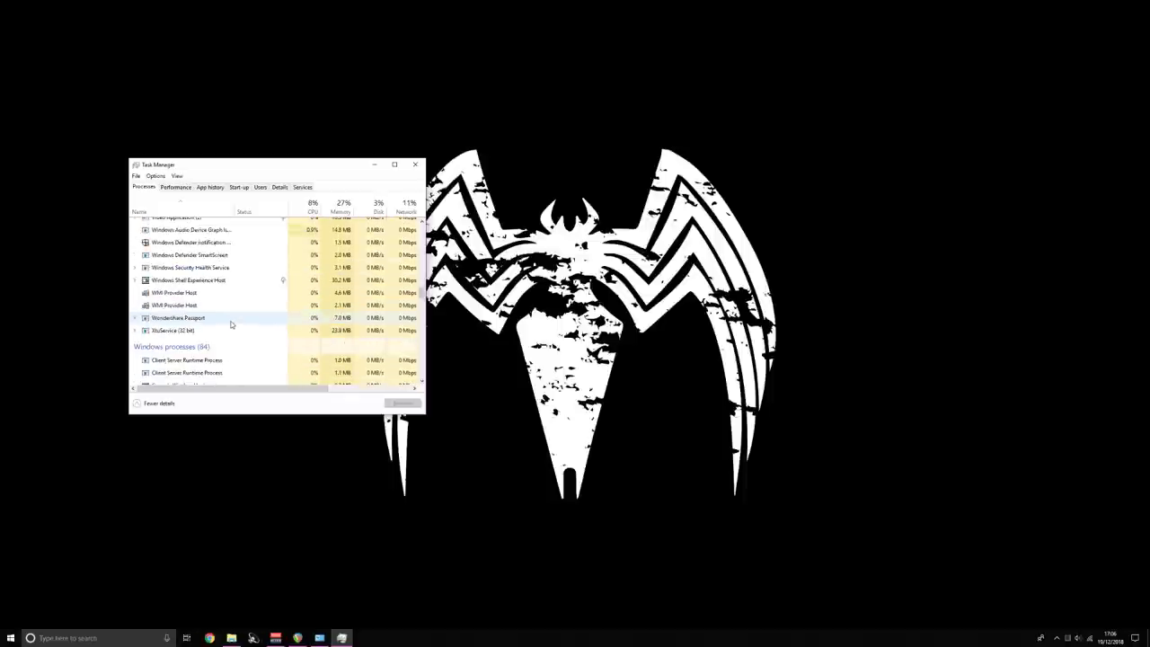
scroll(224, 320, "up", 1)
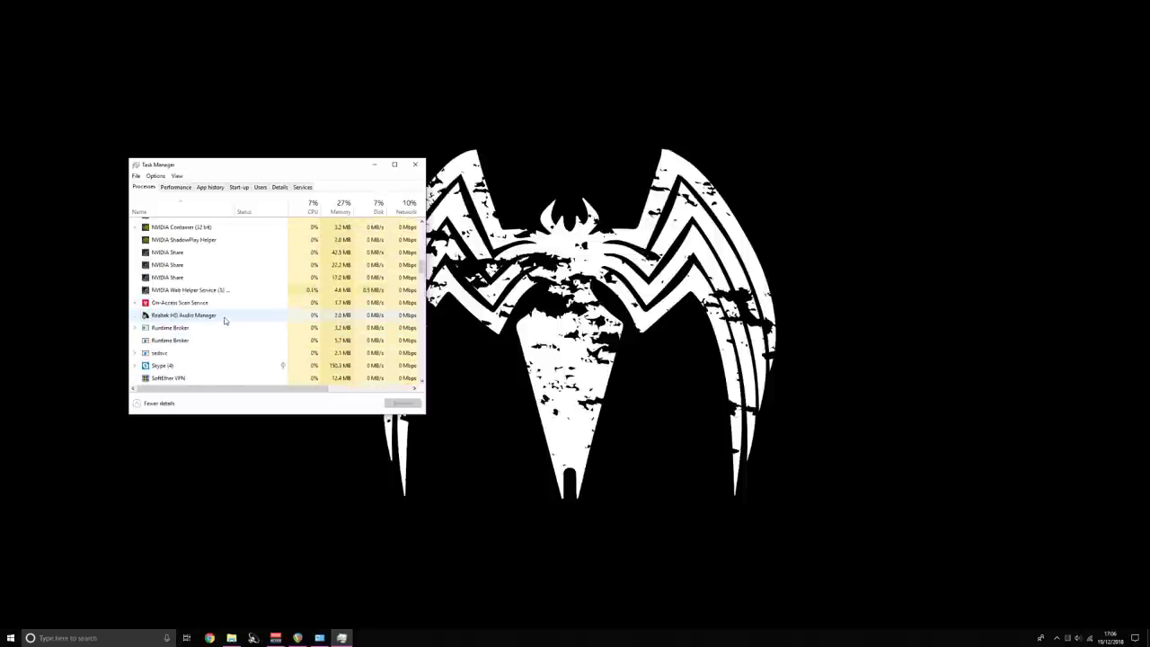
scroll(224, 320, "down", 2)
Show the actions available for the Skype background process, dismiss them and return to the start of the process list.
left_click(160, 303)
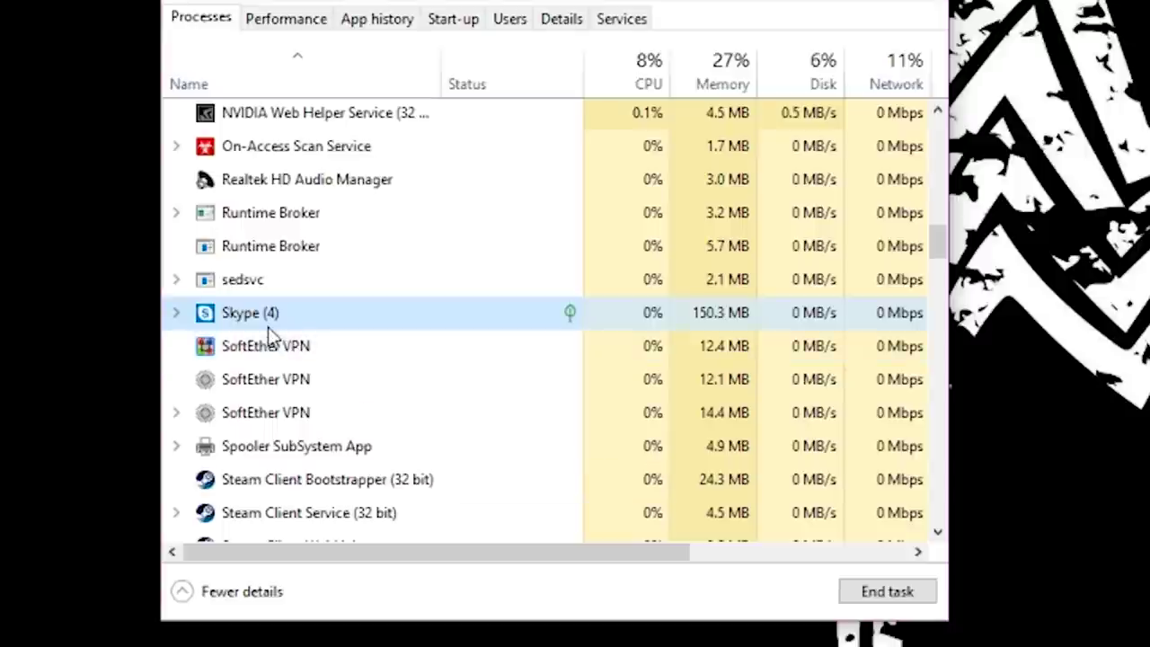
right_click(268, 327)
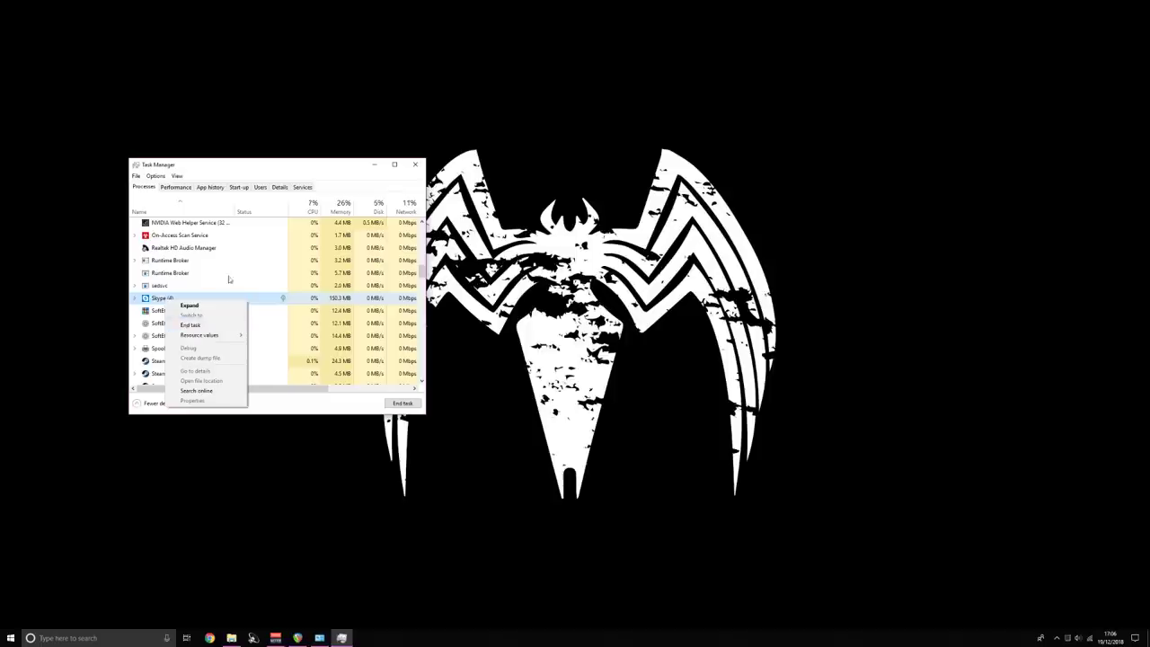
left_click(412, 218)
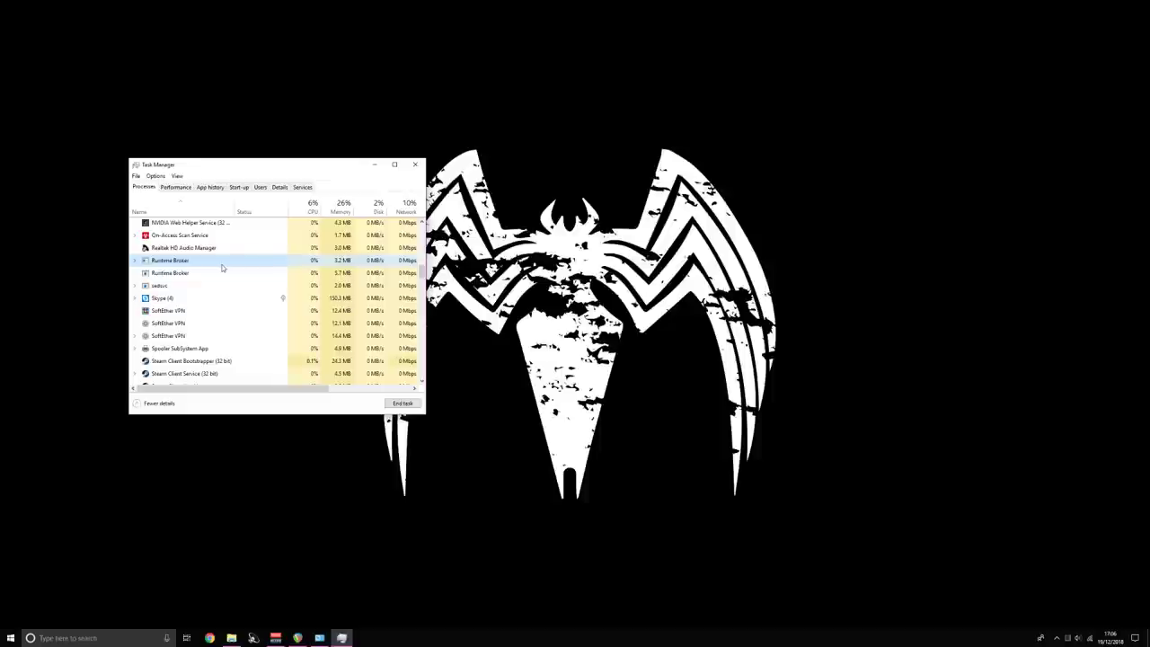
scroll(224, 305, "up", 18)
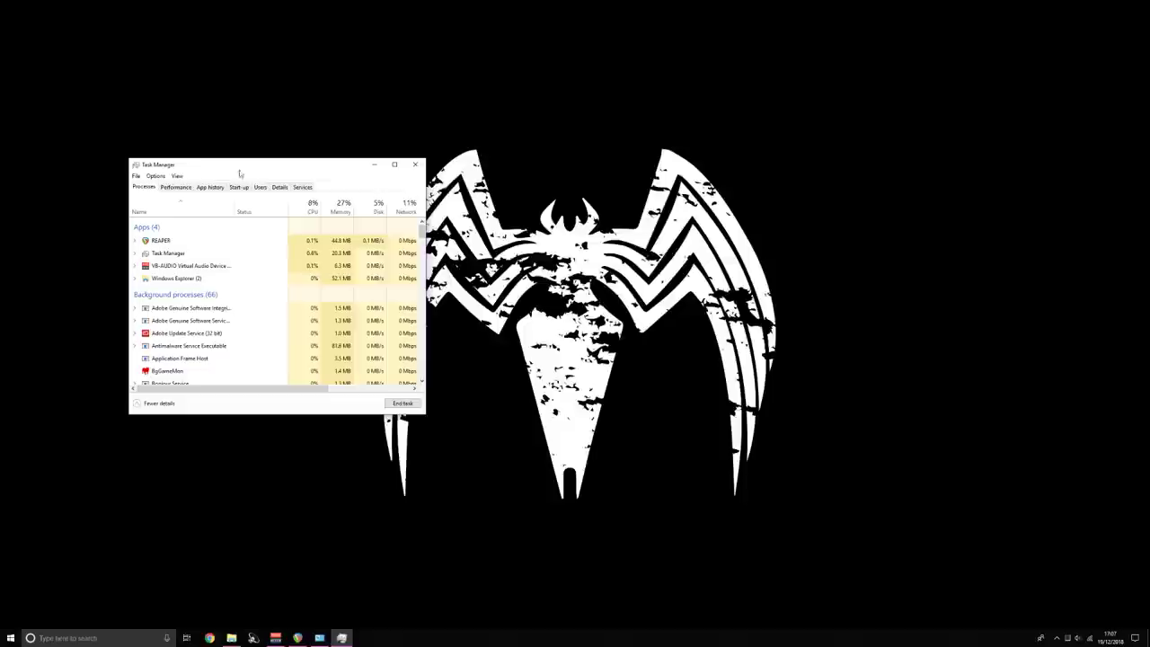
Find the EpicGamesLauncher background process in Task Manager, go to its details entry and show its Set priority options.
left_click_drag(214, 171, 621, 116)
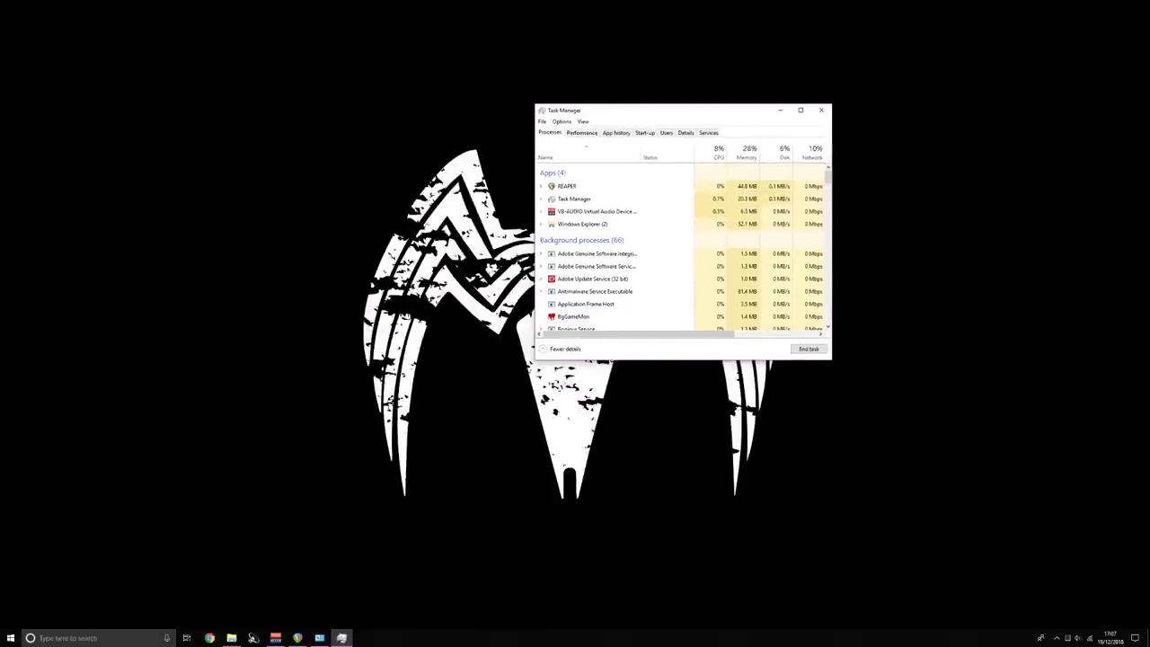
scroll(665, 260, "down", 3)
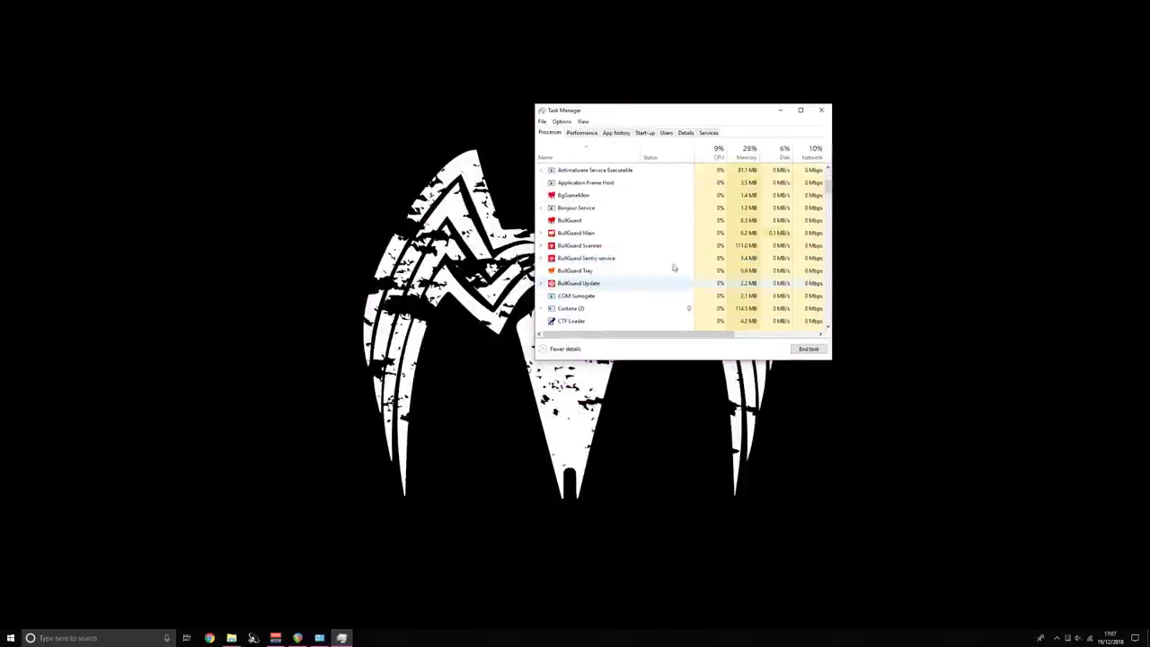
scroll(647, 251, "down", 2)
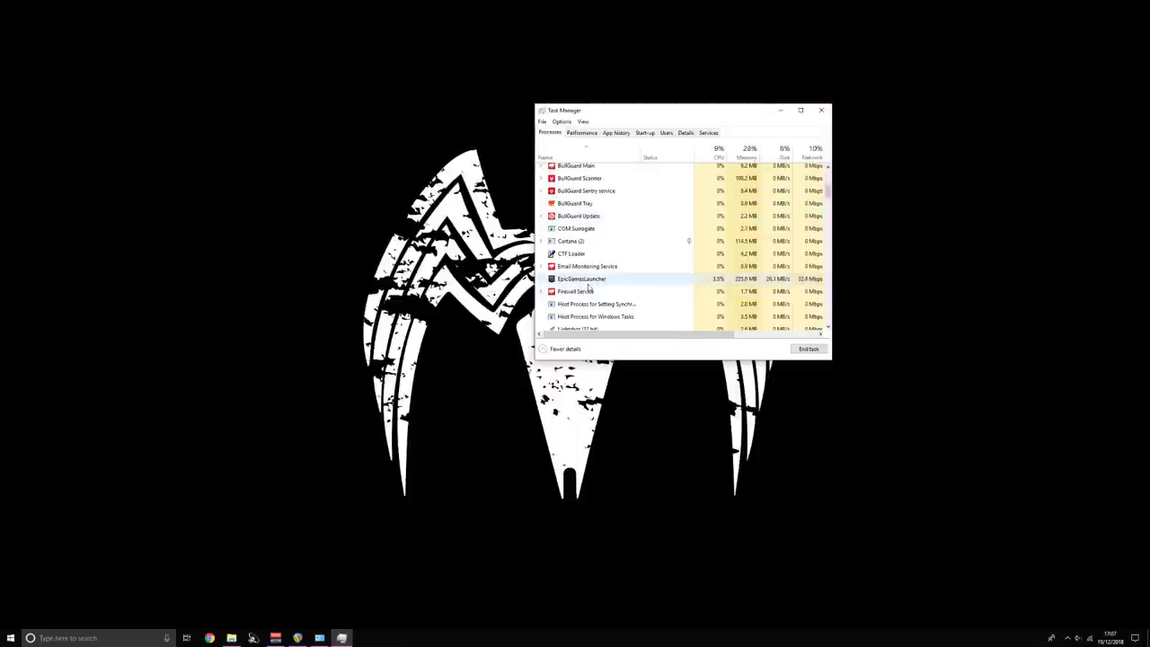
left_click(562, 280)
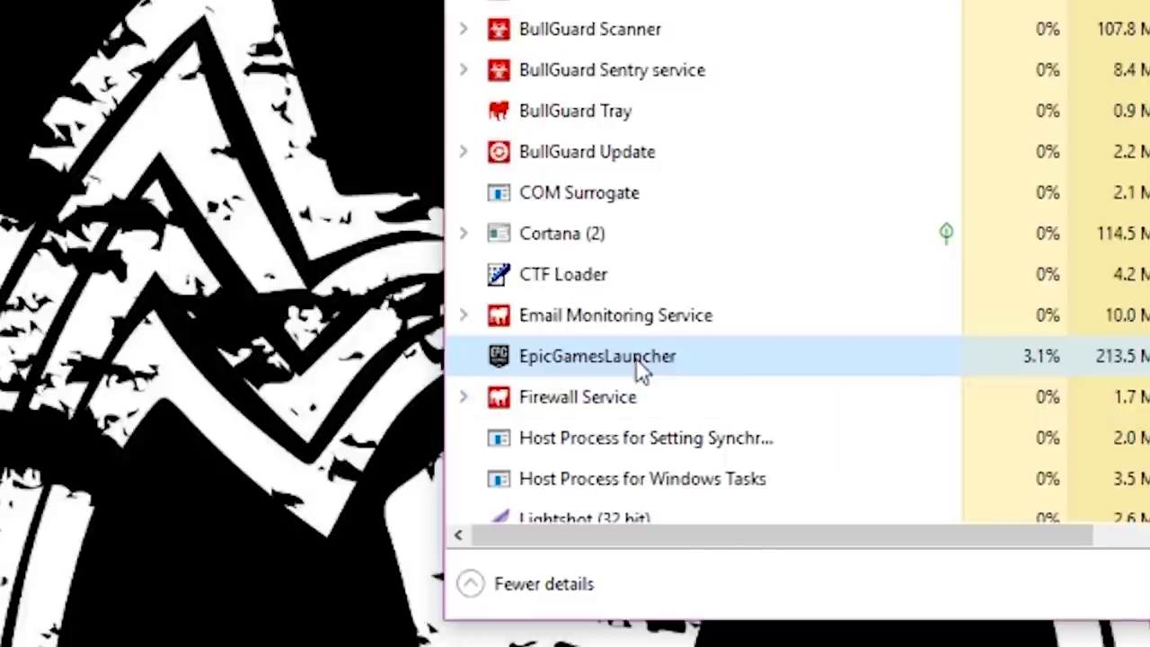
right_click(638, 361)
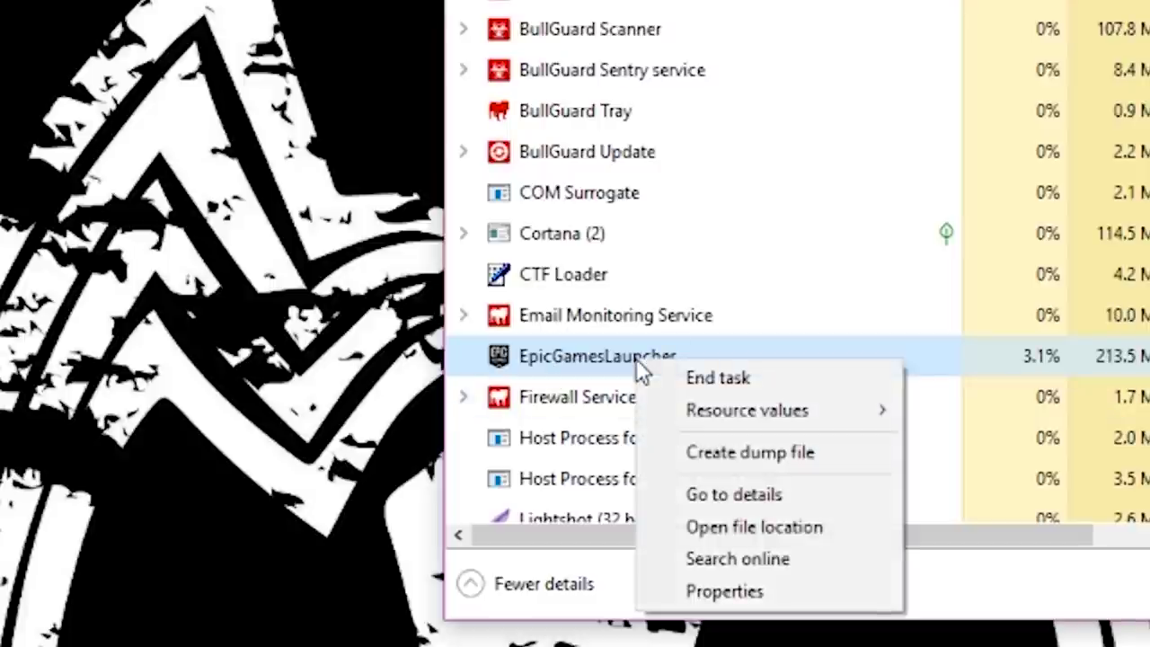
left_click(724, 496)
right_click(530, 281)
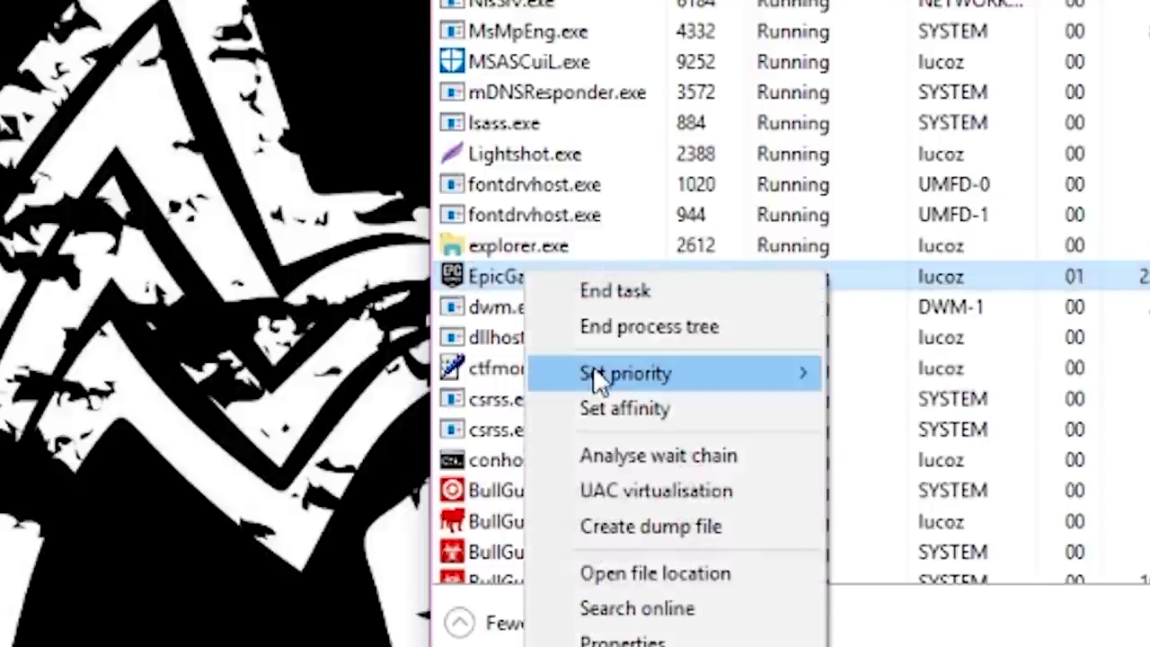
mouse_move(660, 361)
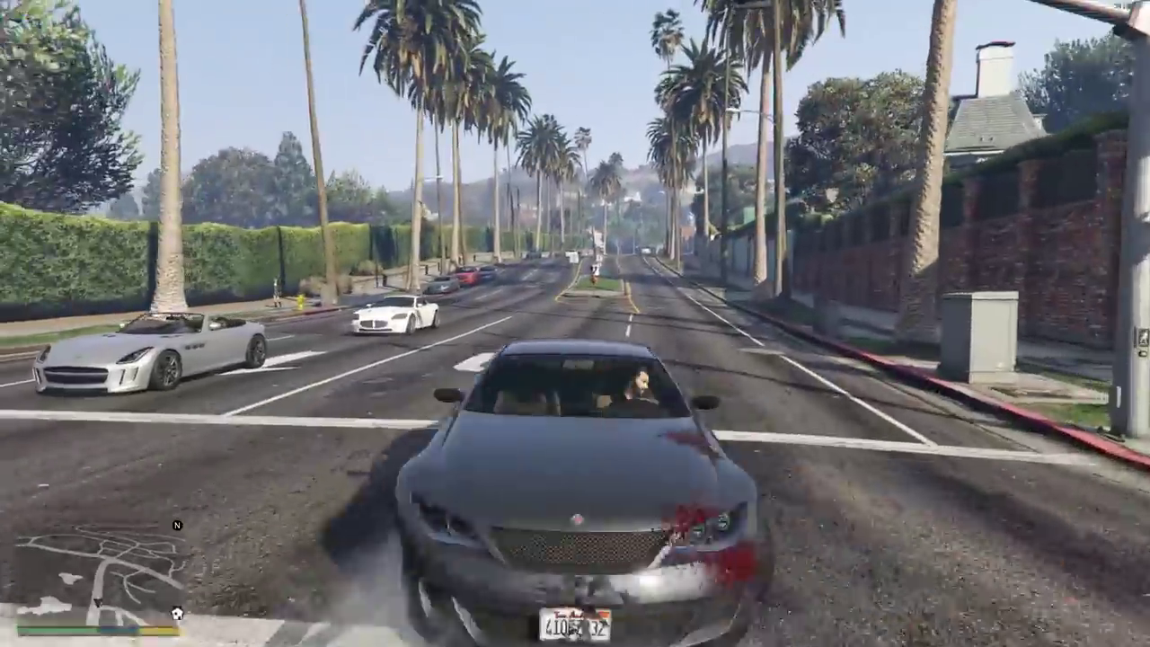
key("w")
key("d")
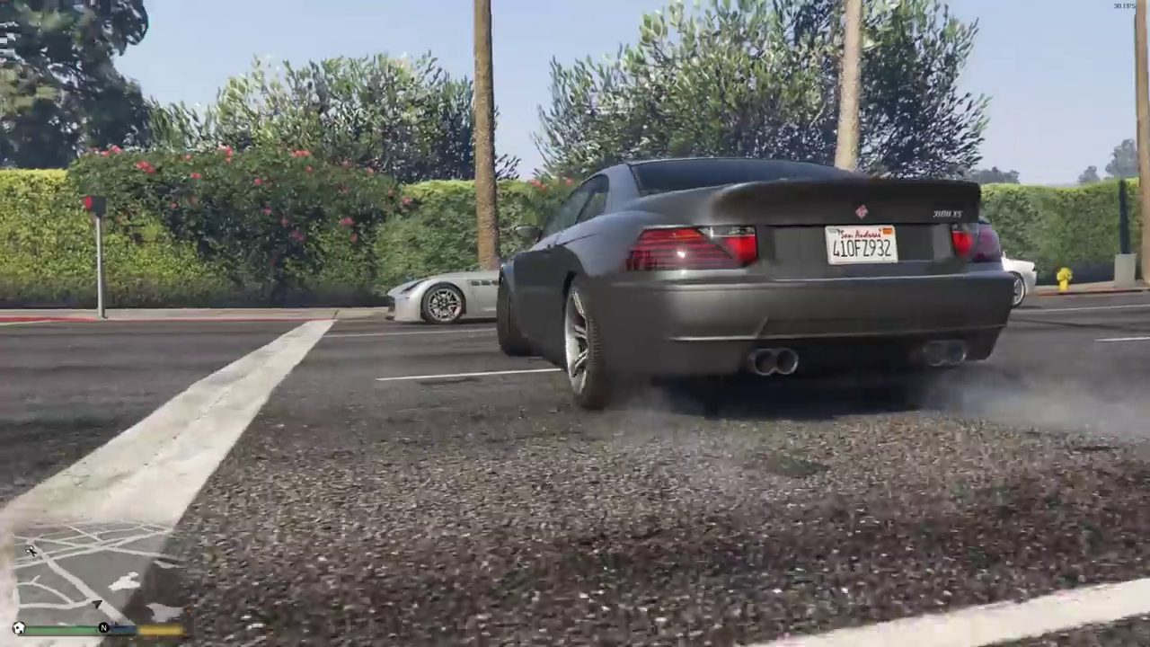
key("w")
key("d")
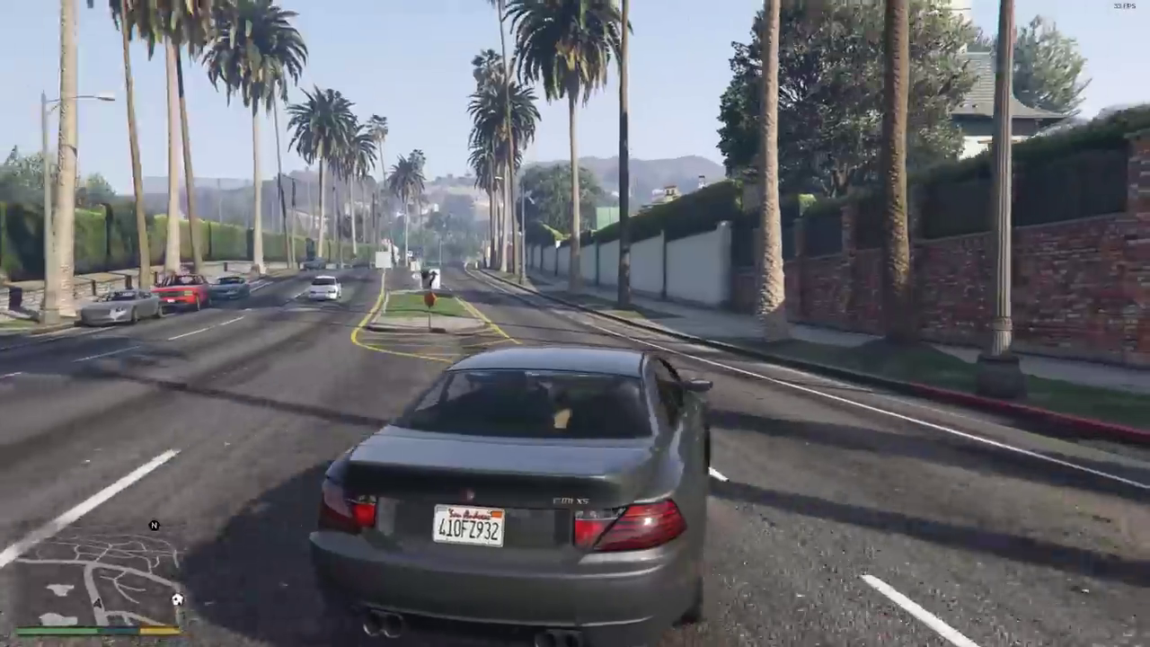
key("r")
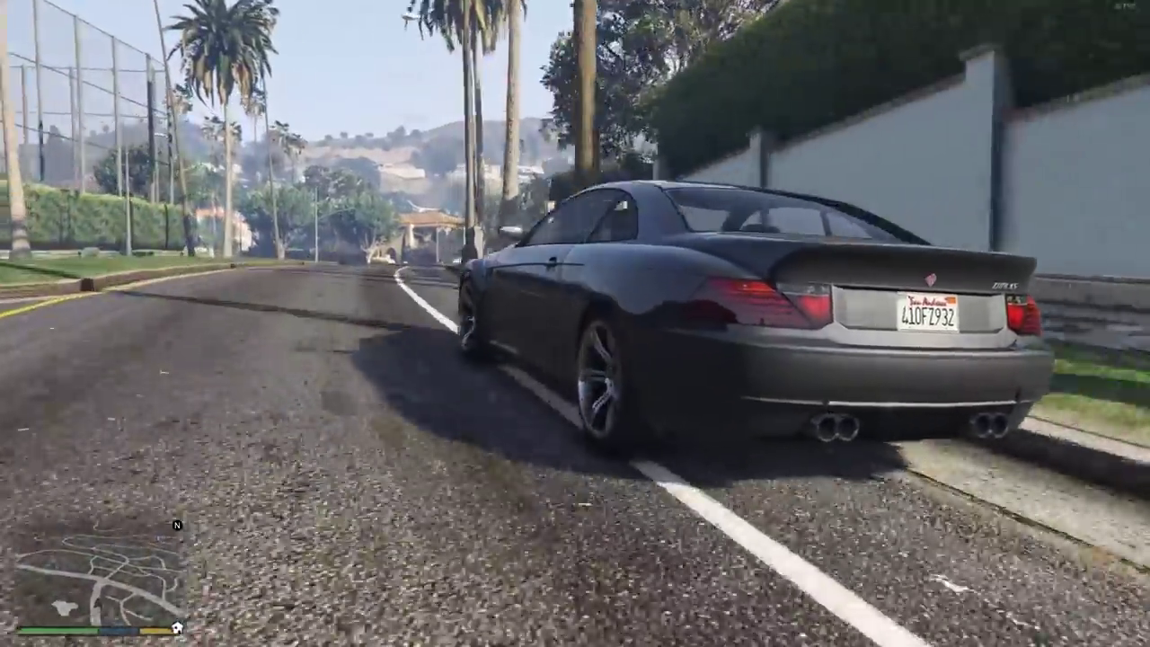
key("w")
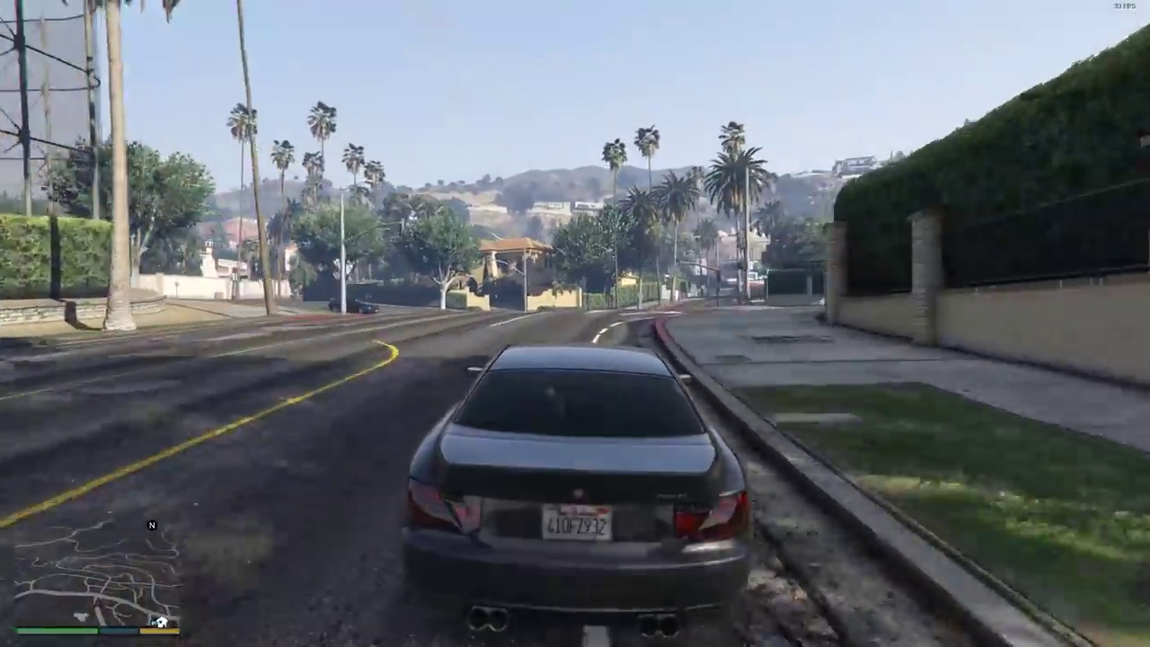
key("a")
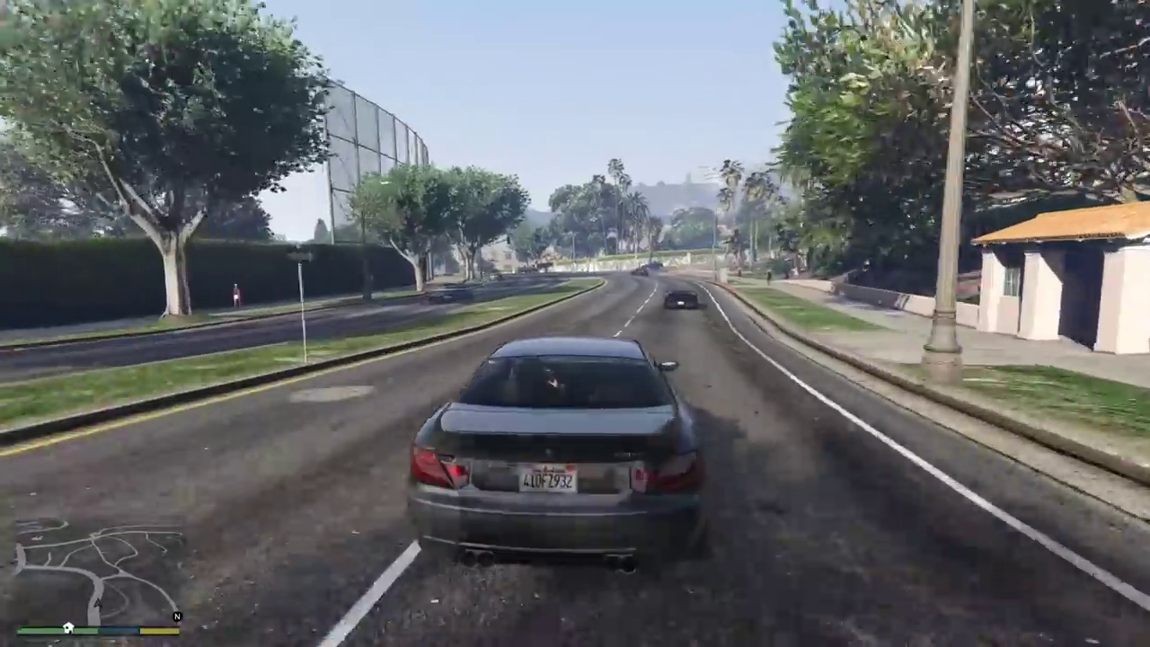
key("w")
key("a")
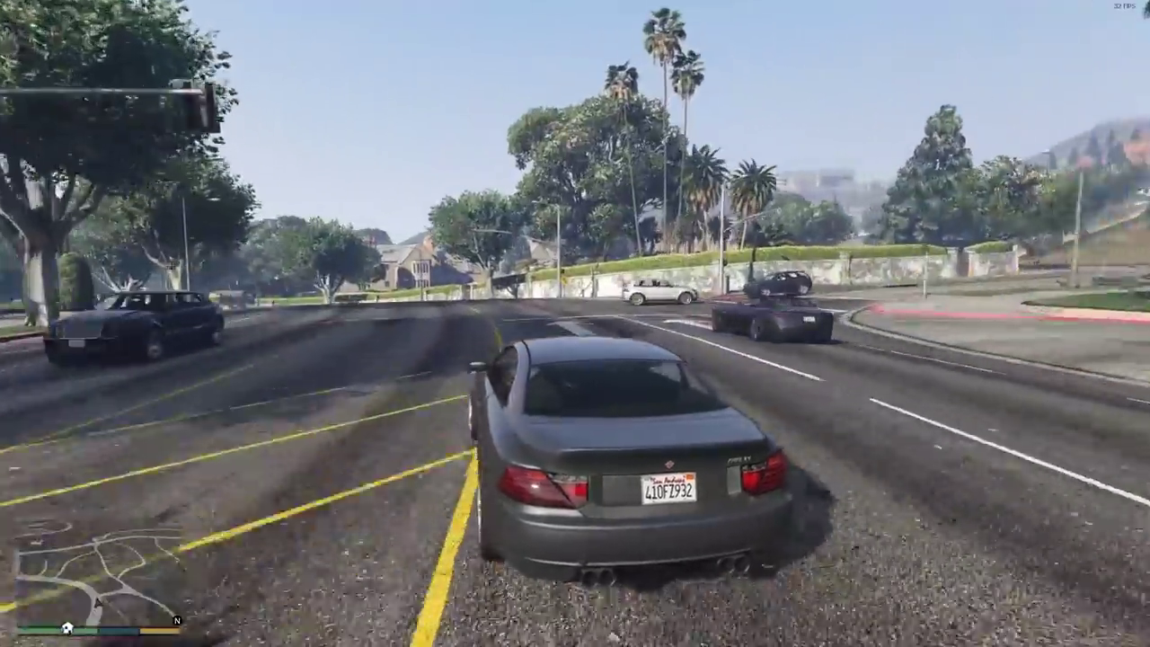
key("w")
key("a")
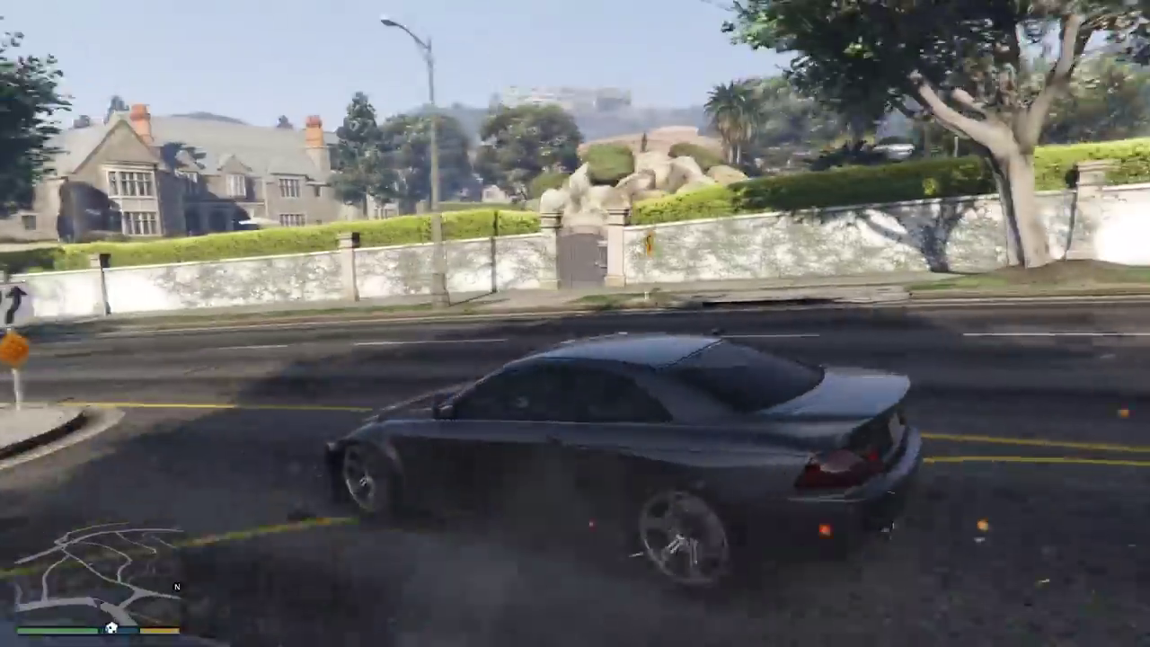
key("w")
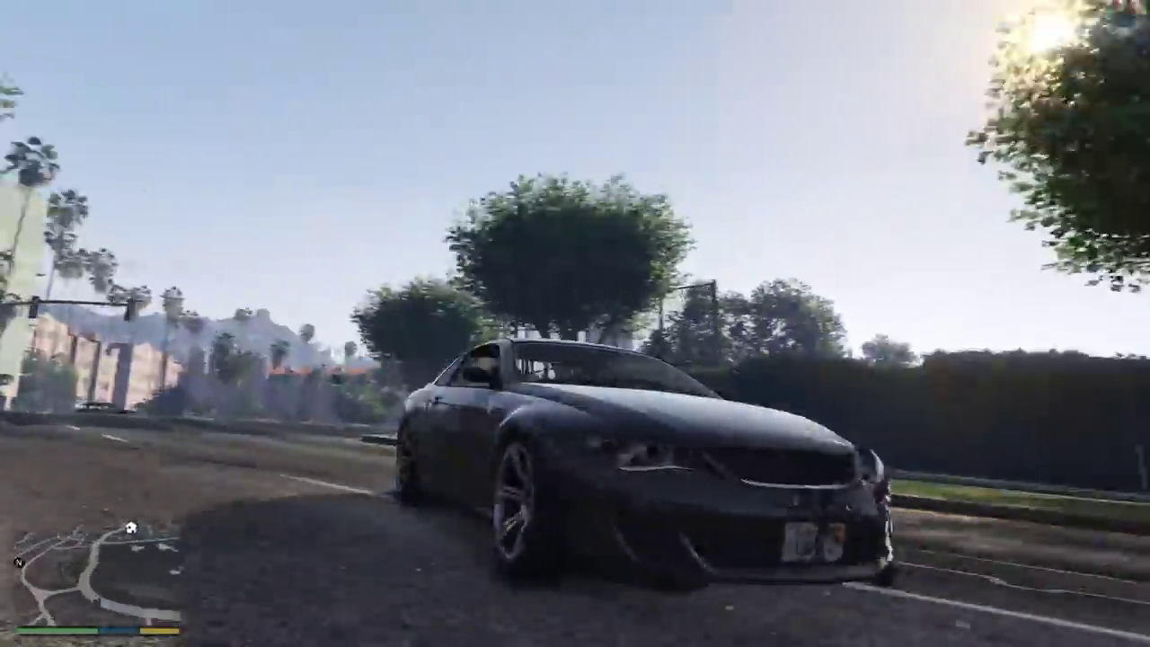
key("w")
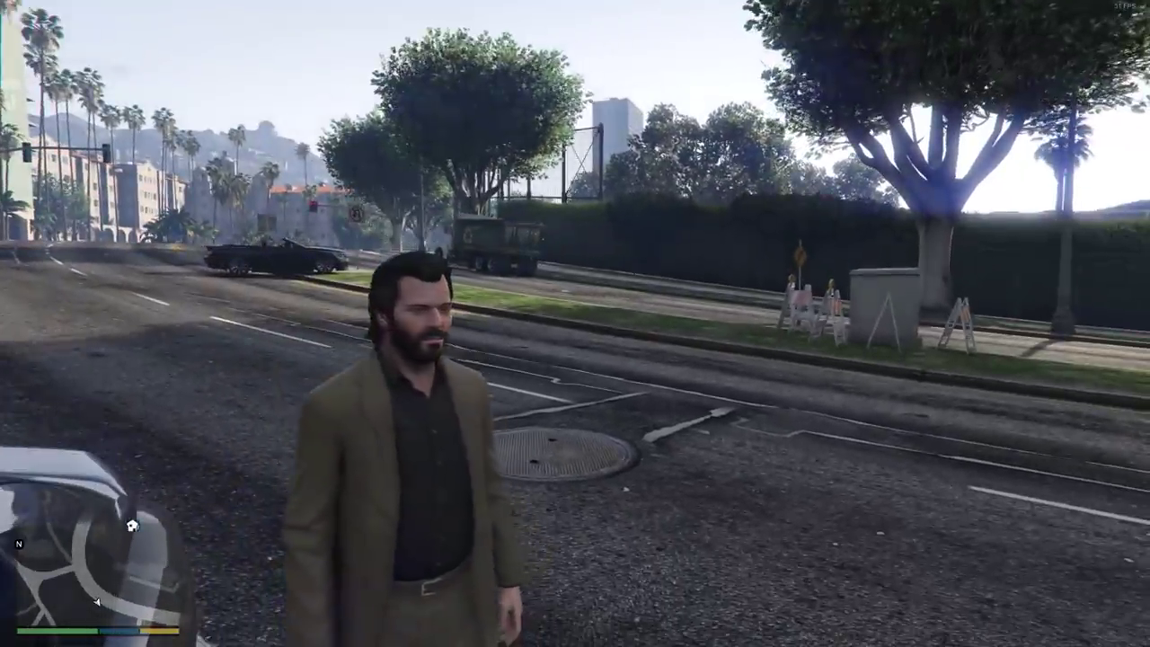
key("f")
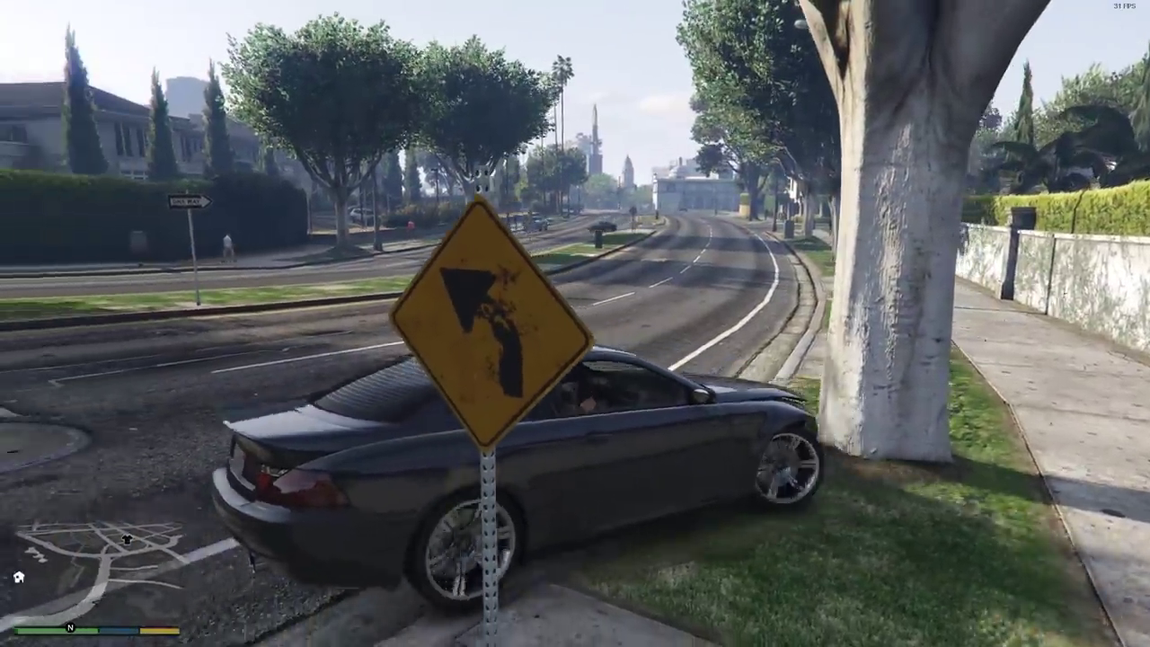
key("w")
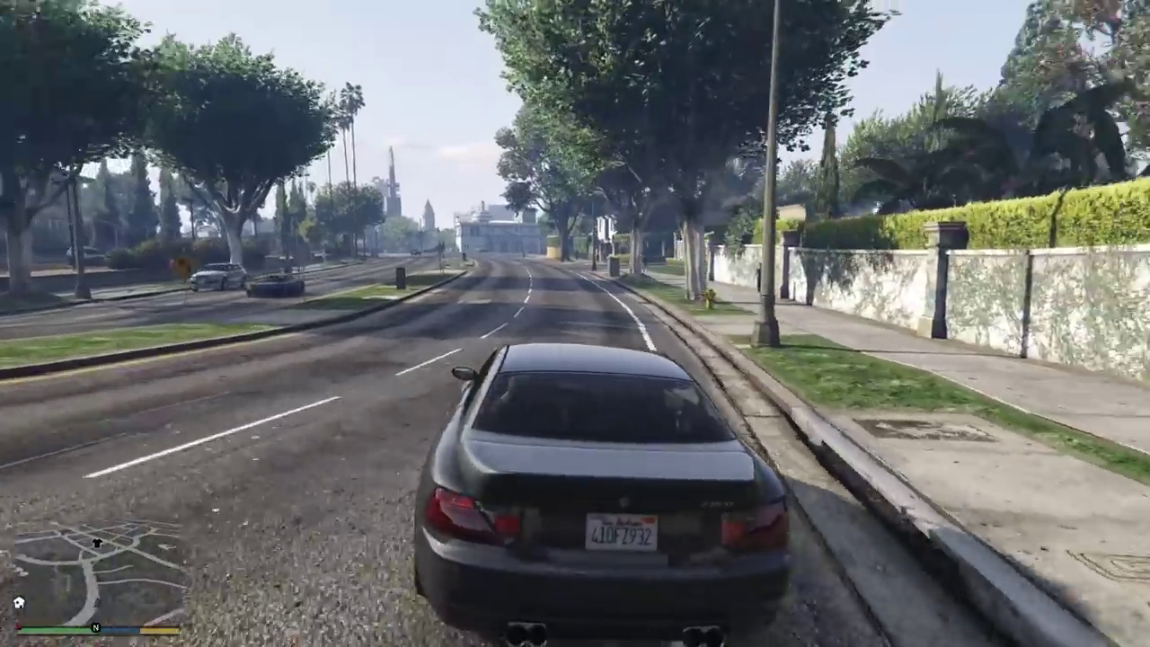
key("a")
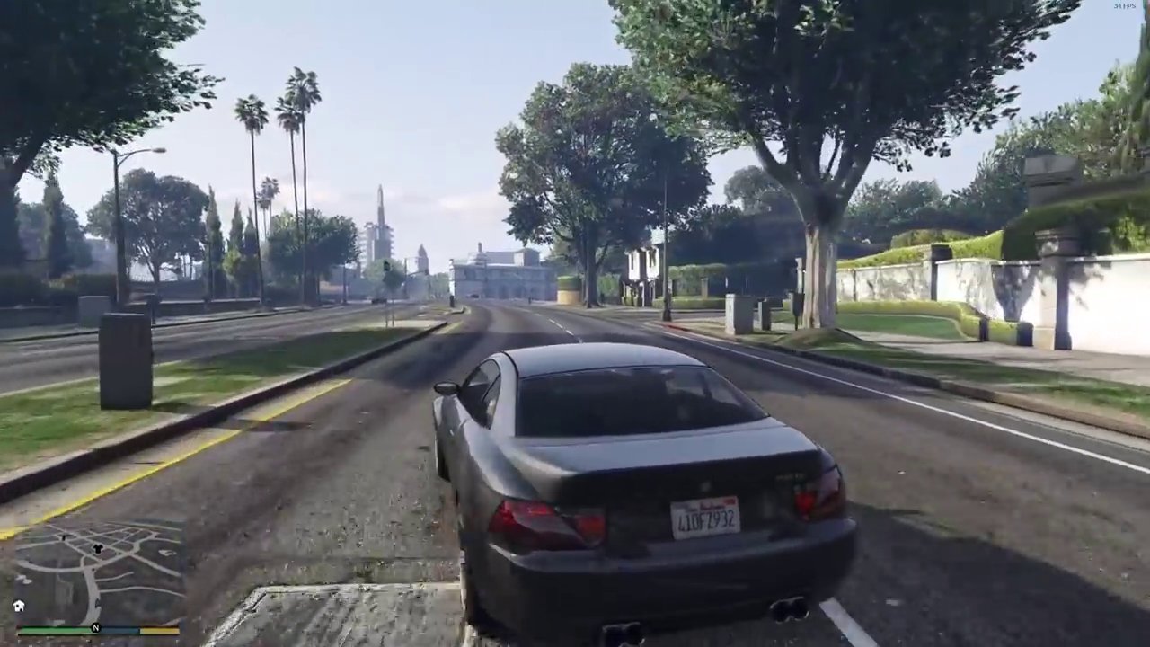
key("d")
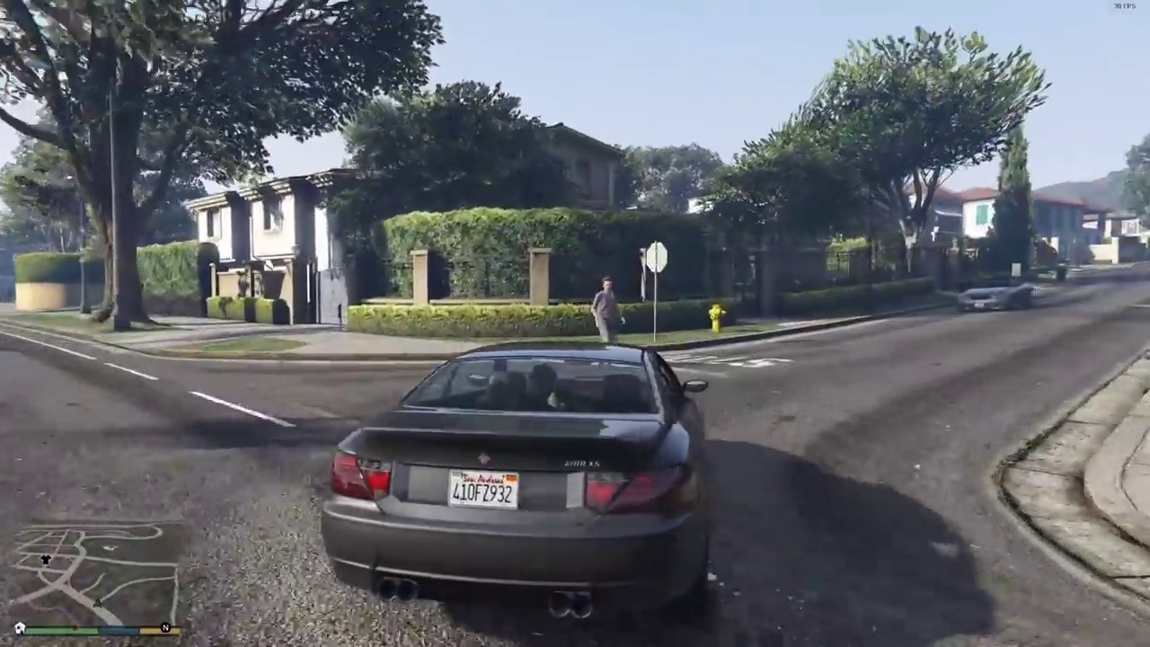
key("a")
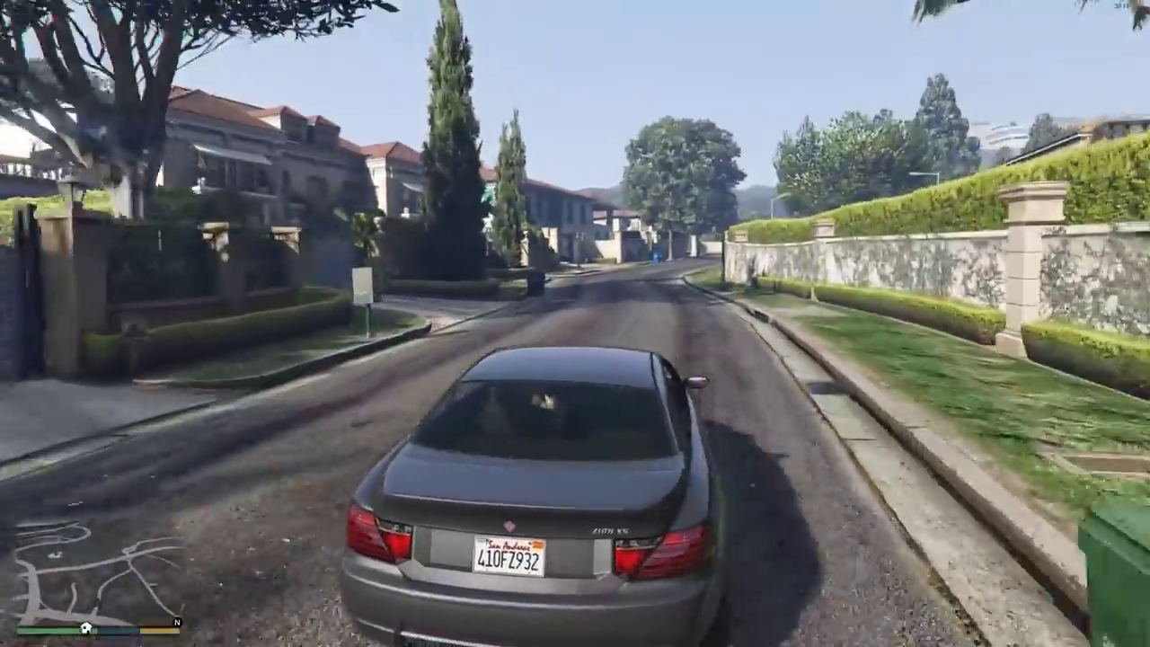
key("c")
key("d")
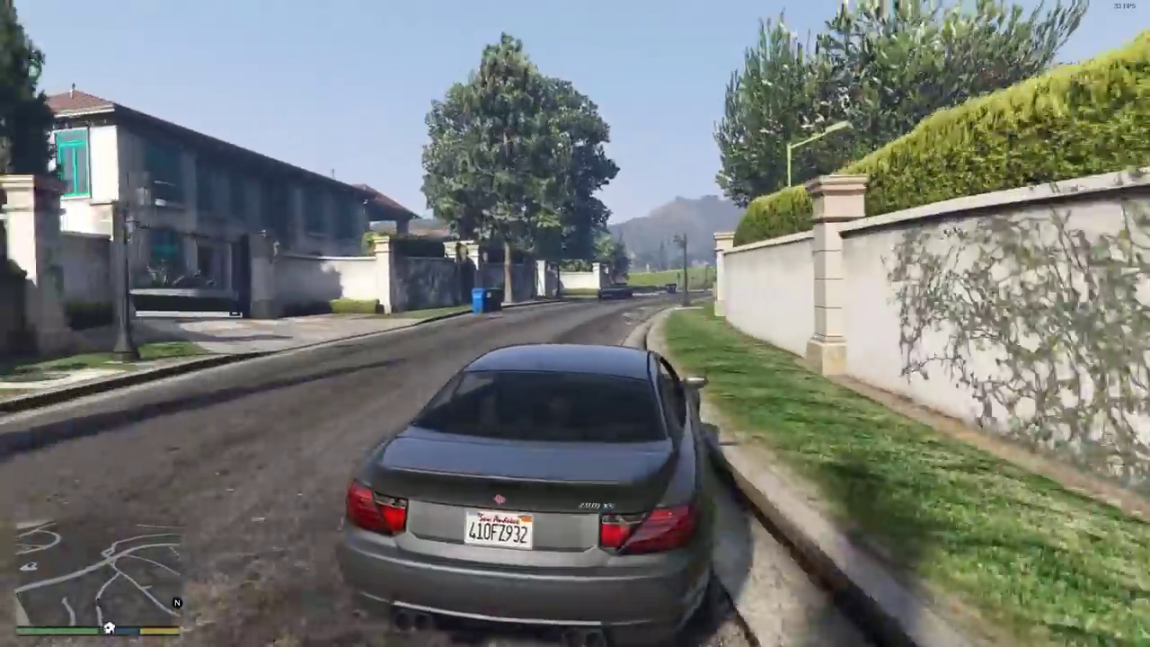
key("a")
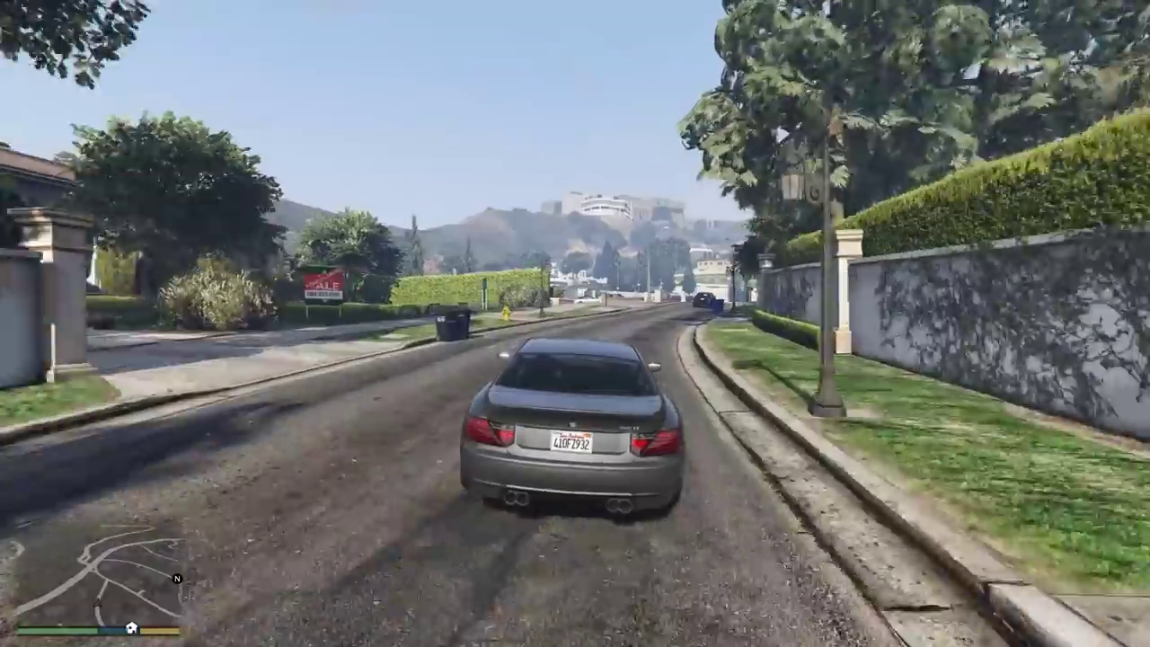
key("v")
key("a")
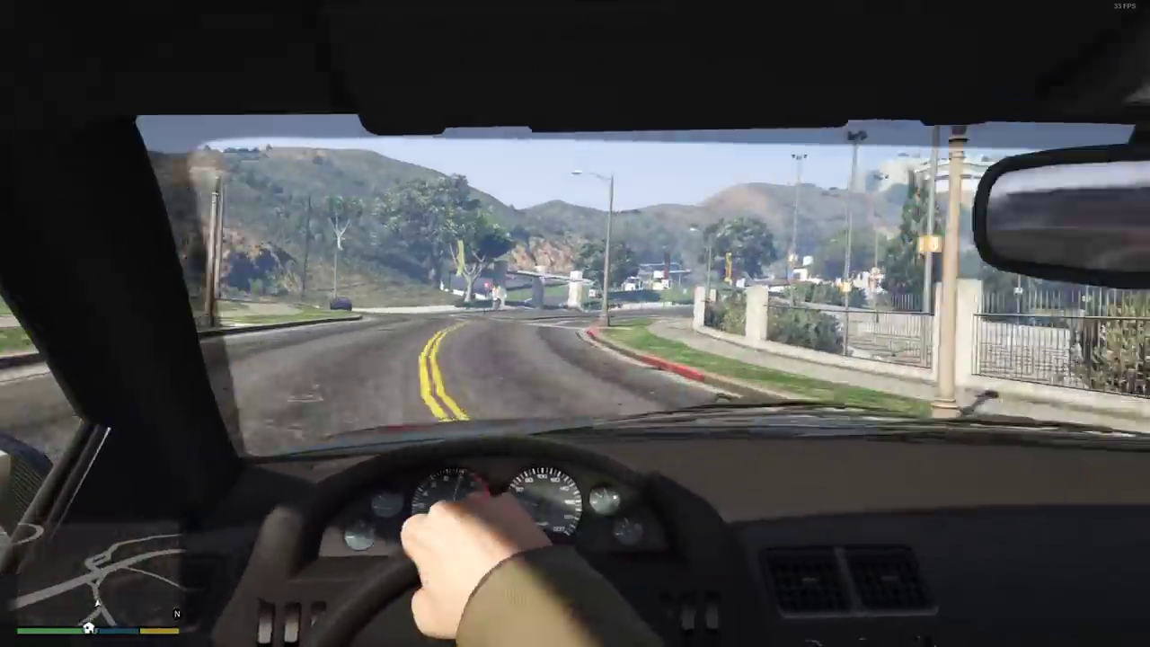
key("a")
key("a")
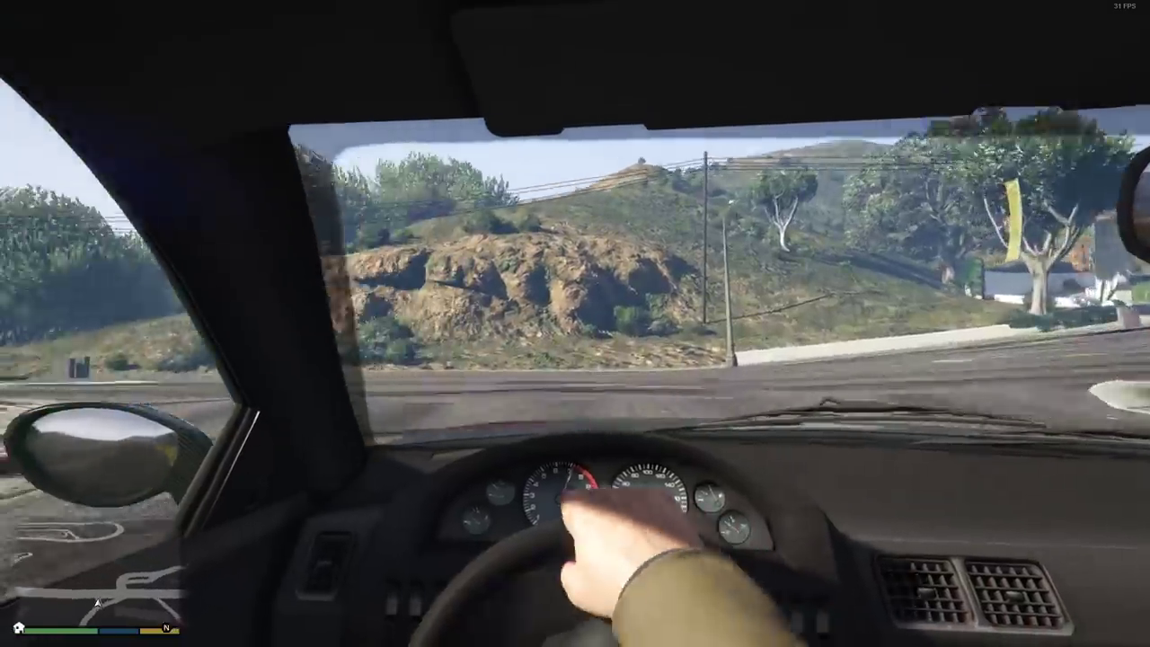
key("w")
key("a")
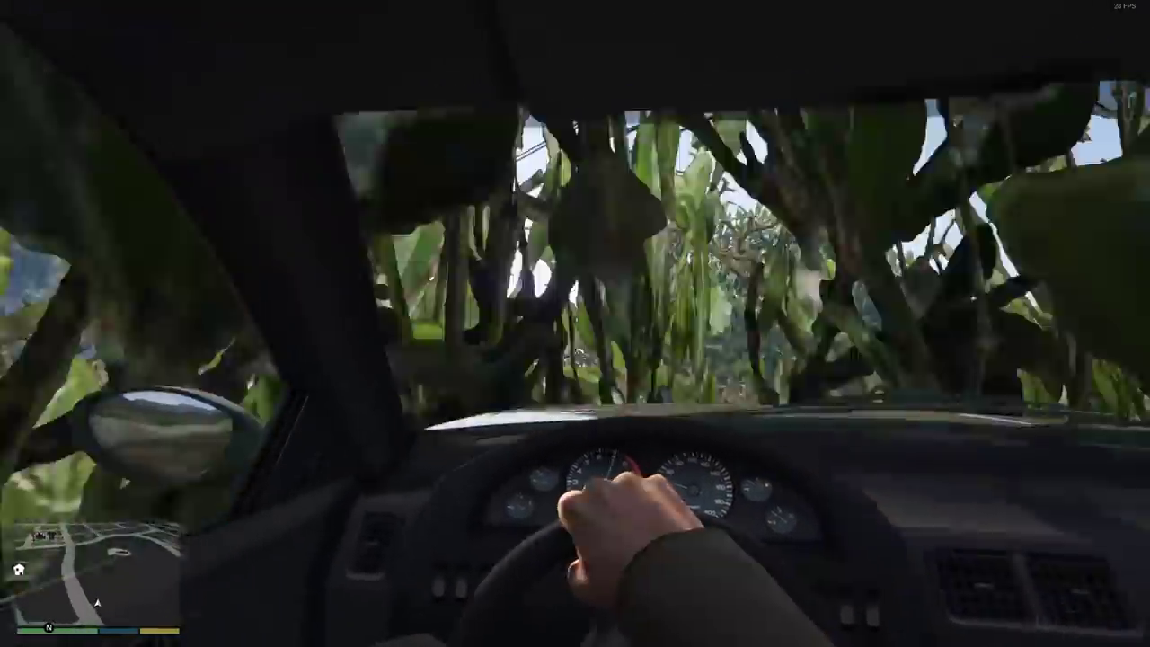
key("w")
key("a")
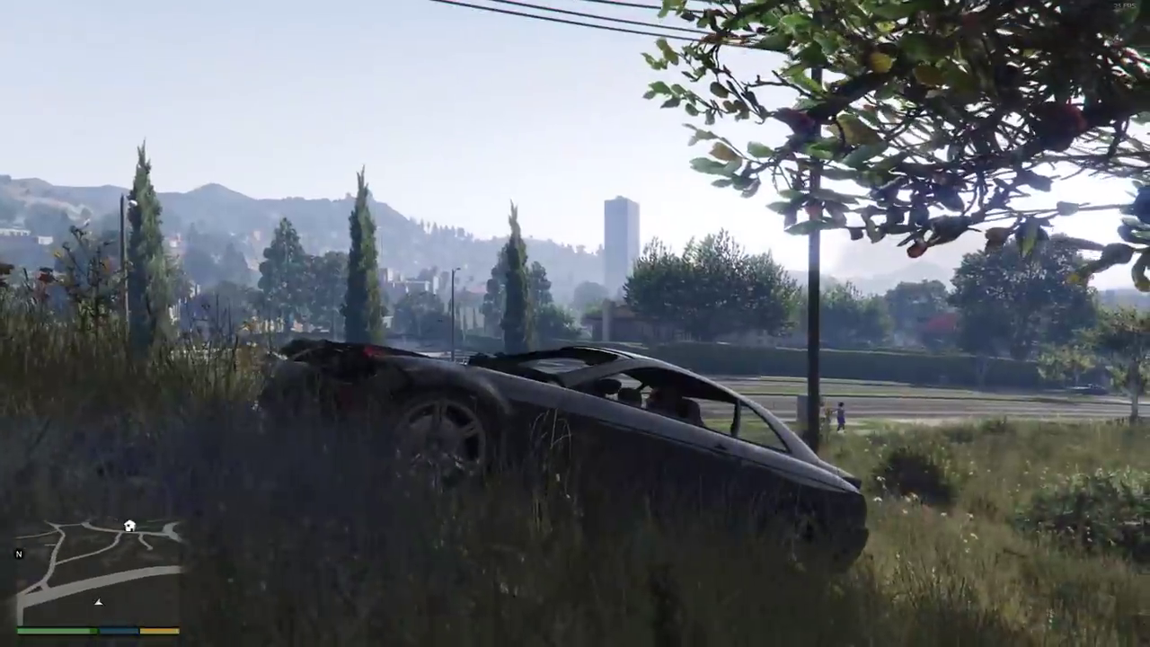
key("w")
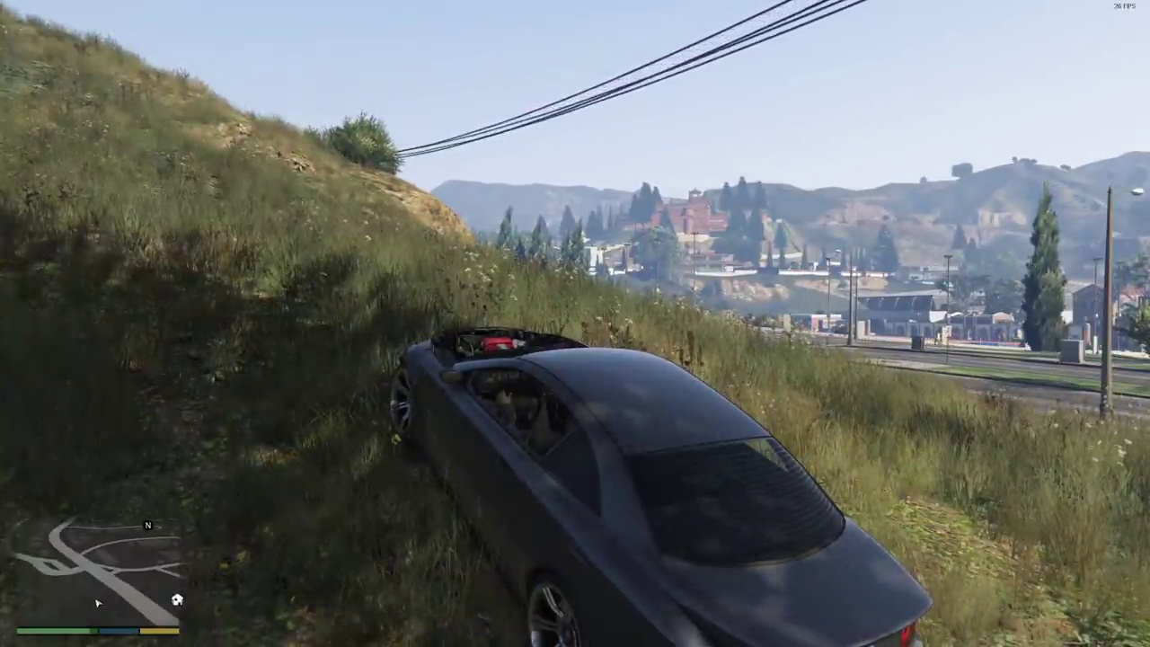
key("f")
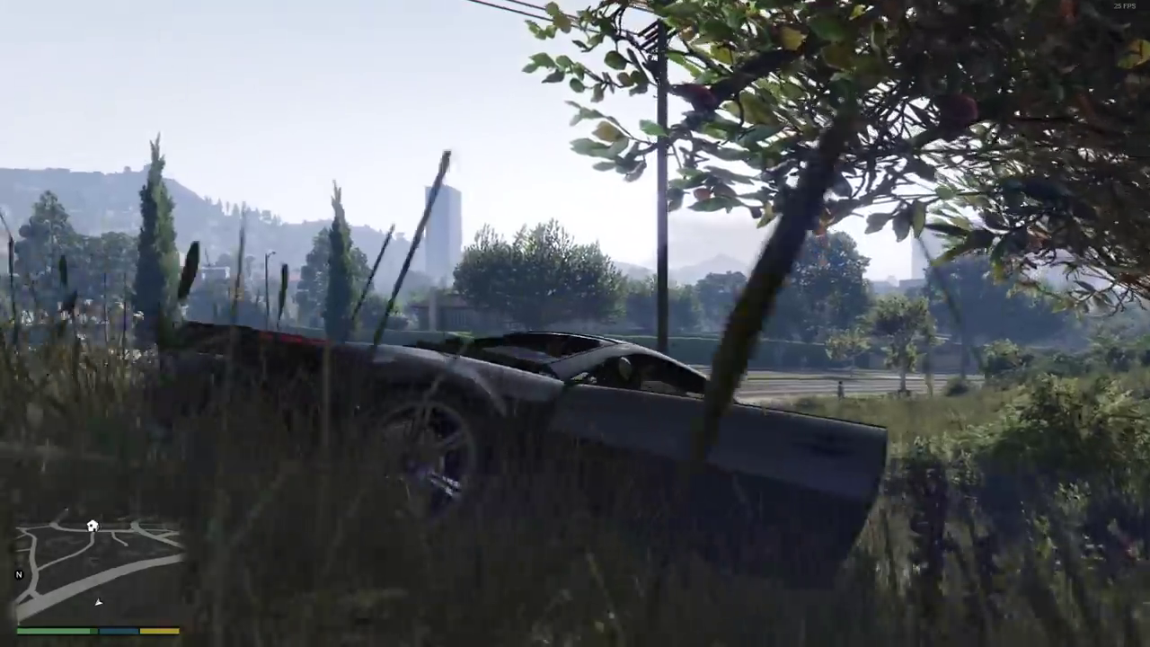
key("f")
key("w")
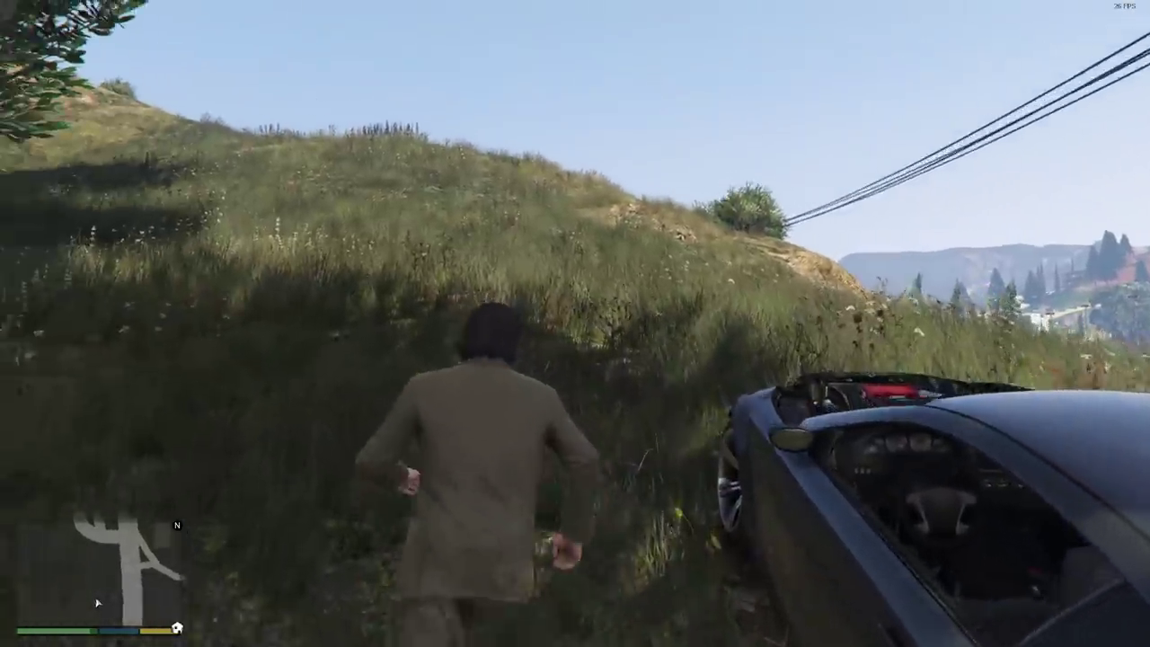
key("w")
key("Tab")
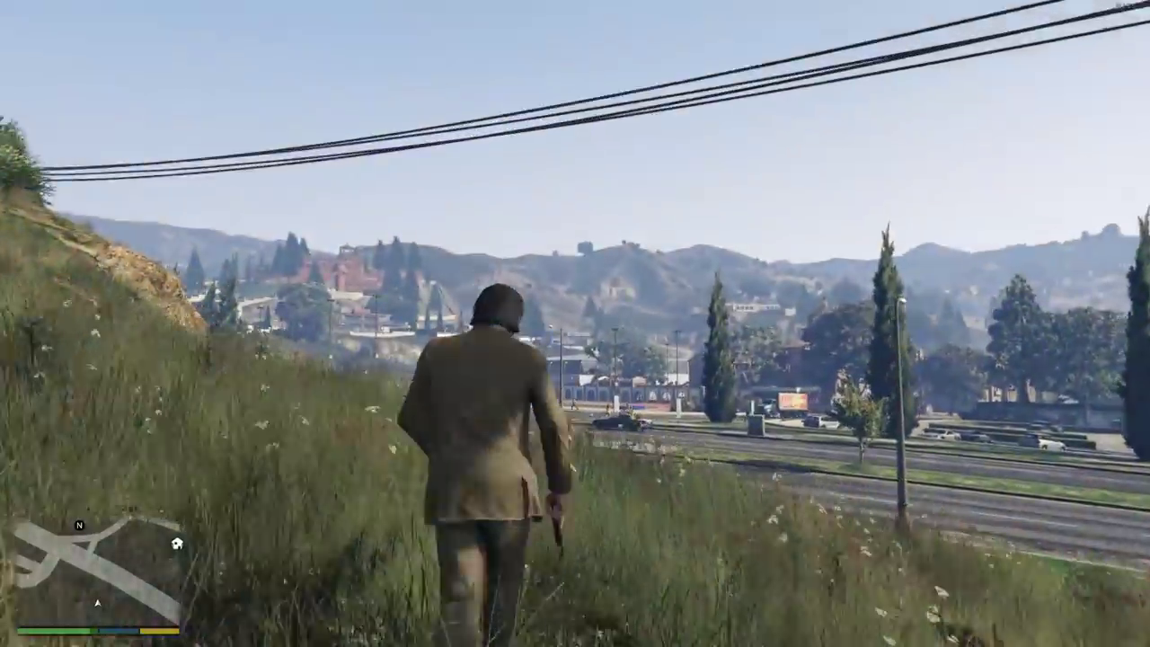
right_click(575, 324)
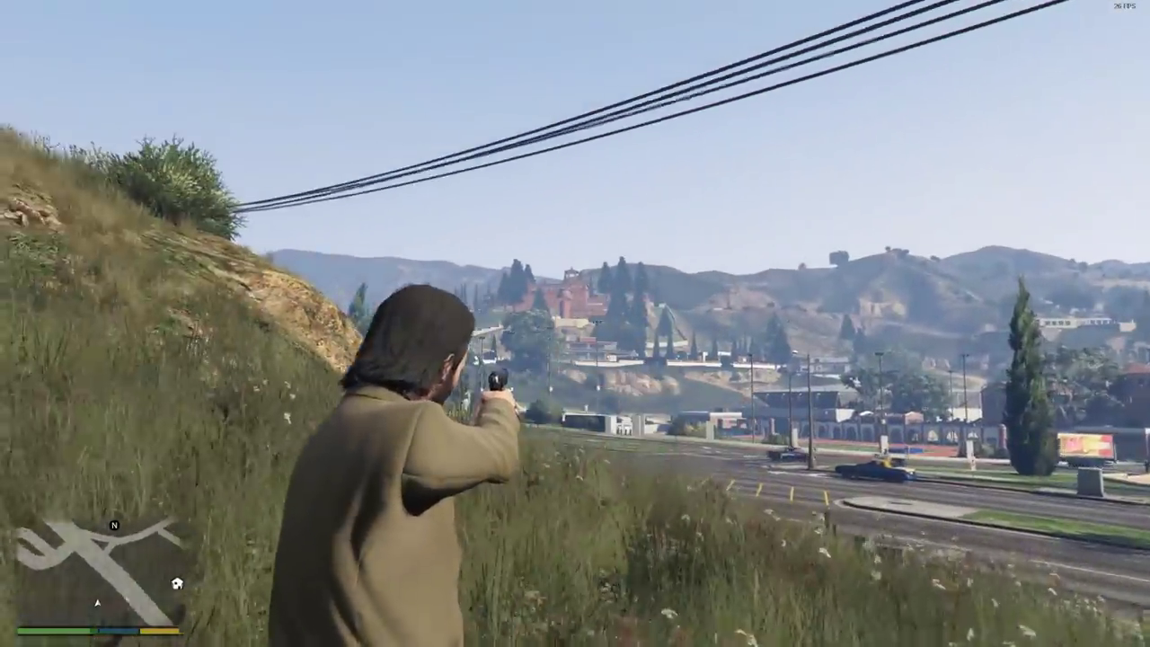